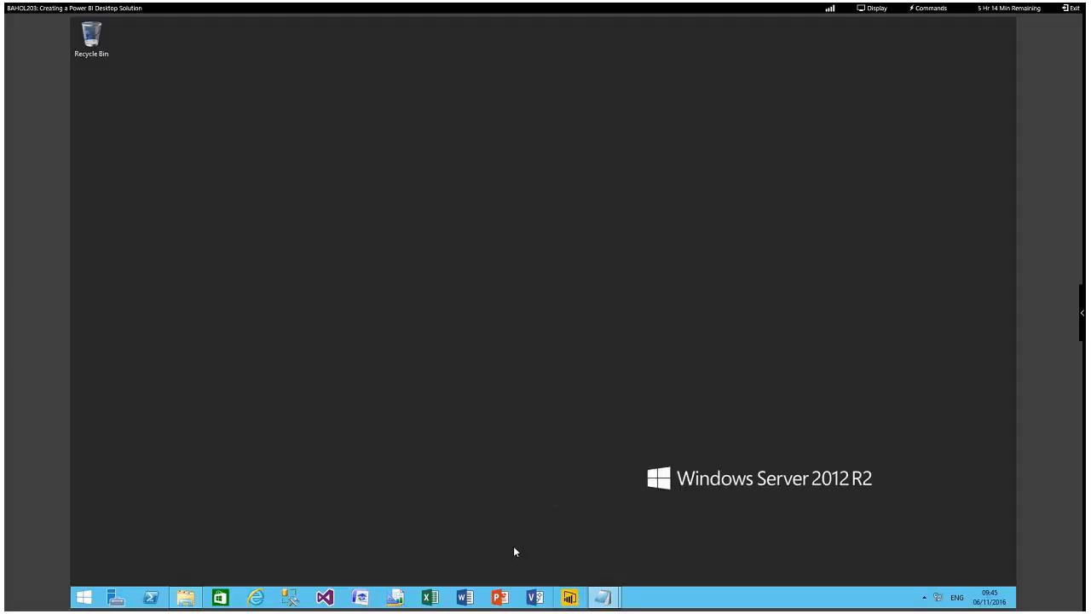
Open Power BI Desktop and save the blank report as US Sales Activity v1 in the Assets folder.
click(577, 598)
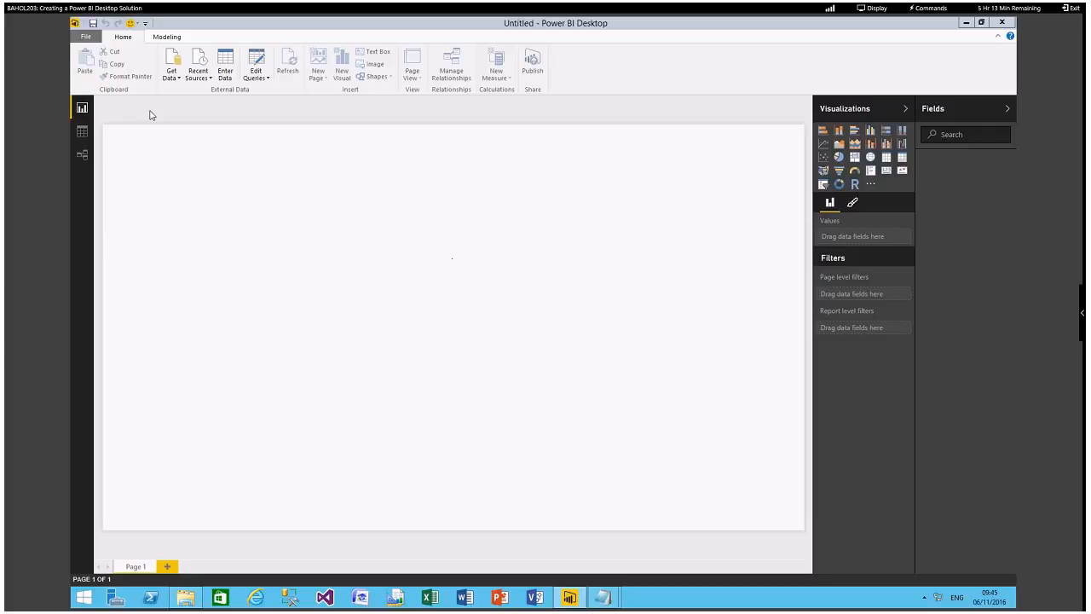
click(89, 40)
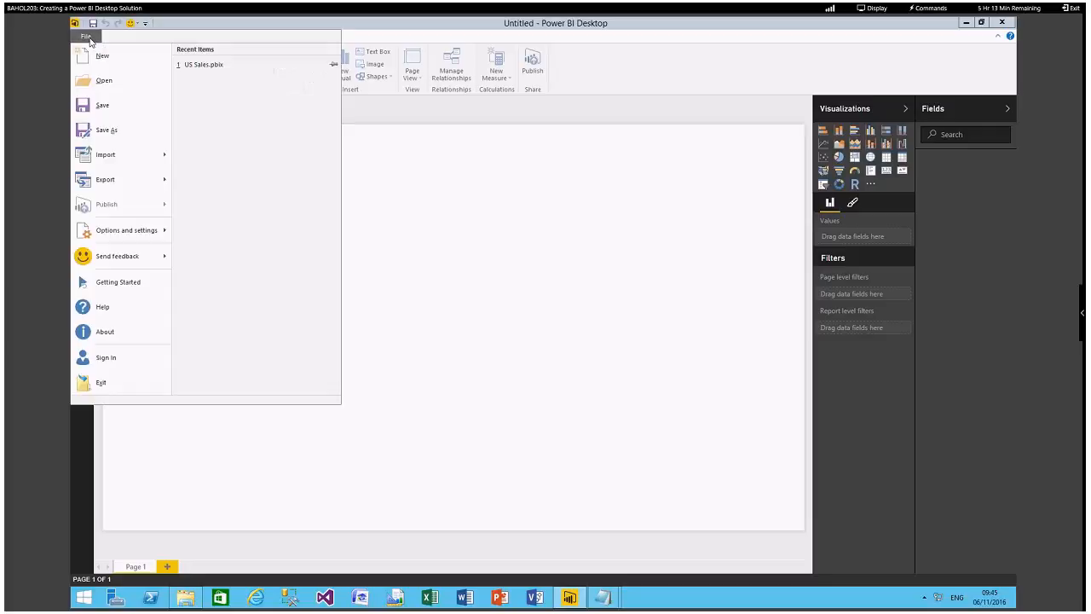
click(119, 132)
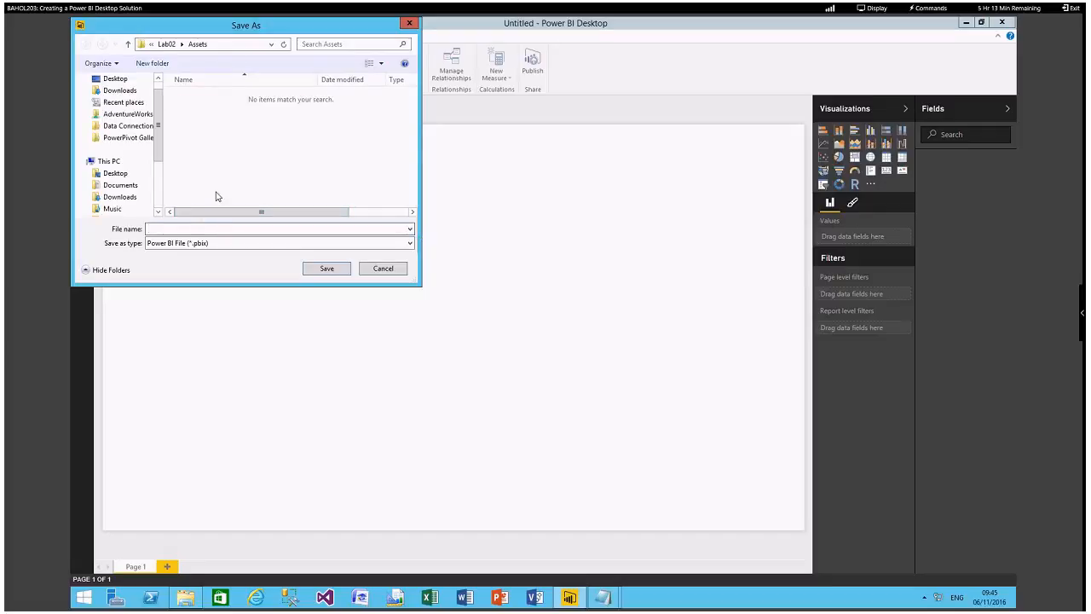
text(US Sales Activity)
text(v1)
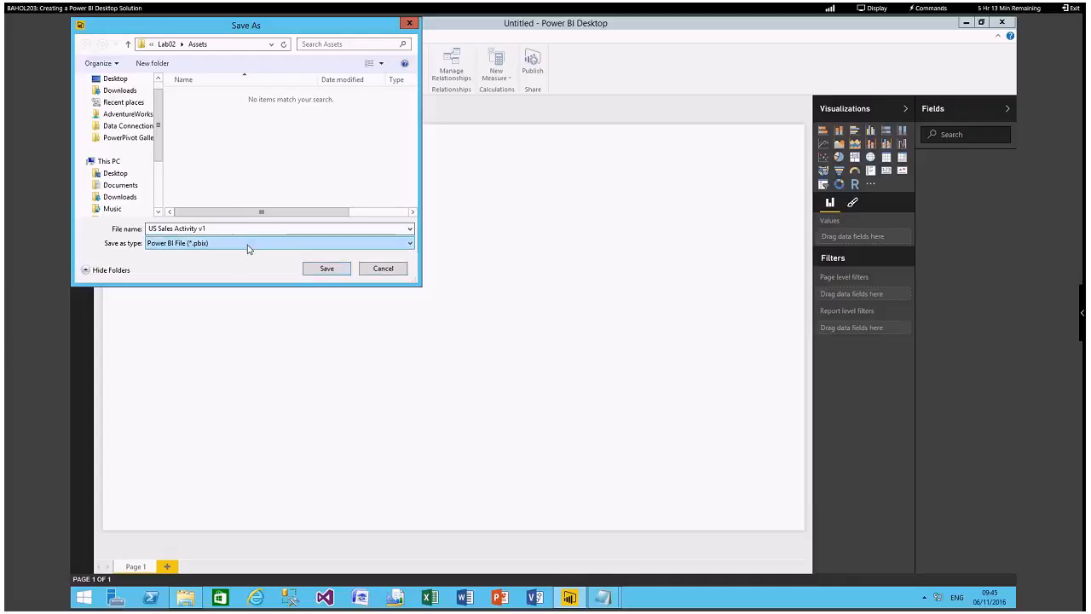
click(320, 269)
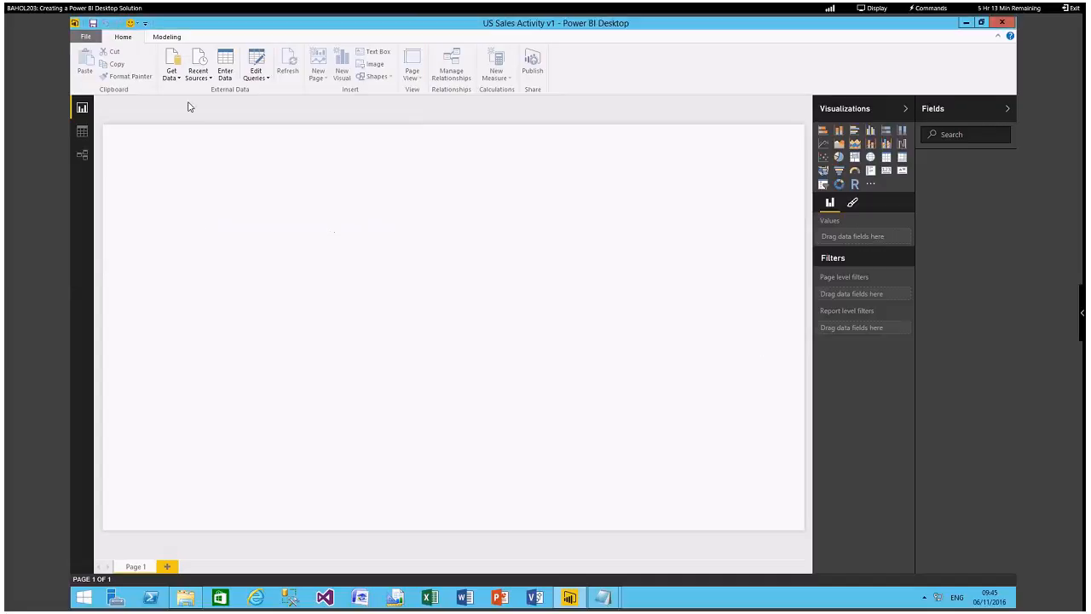
Connect to the TailspinToys-US database on the MICROSOFTBI SQL Server.
click(177, 79)
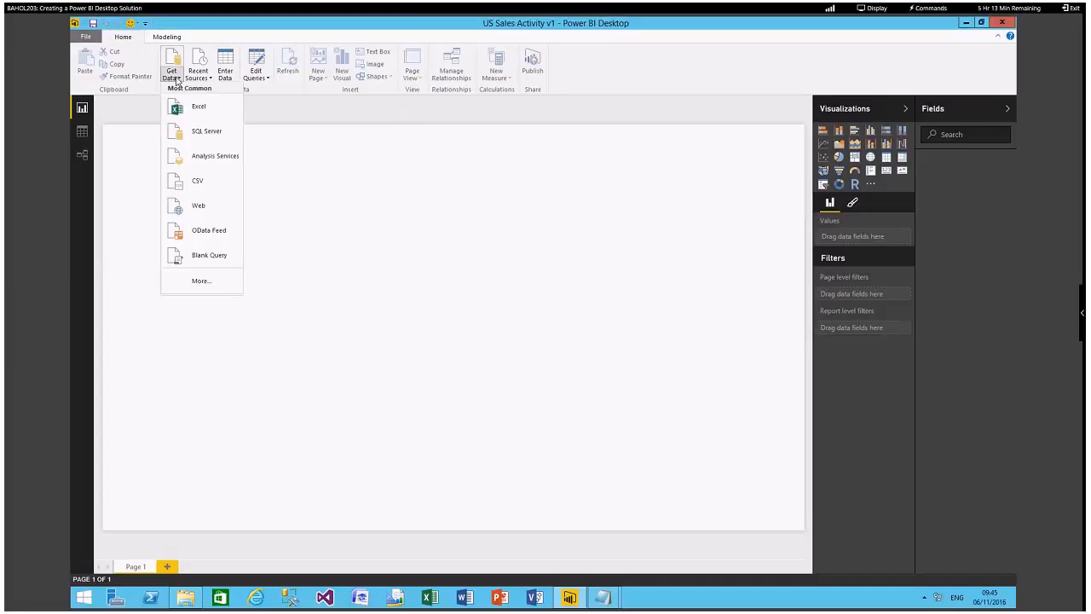
click(206, 134)
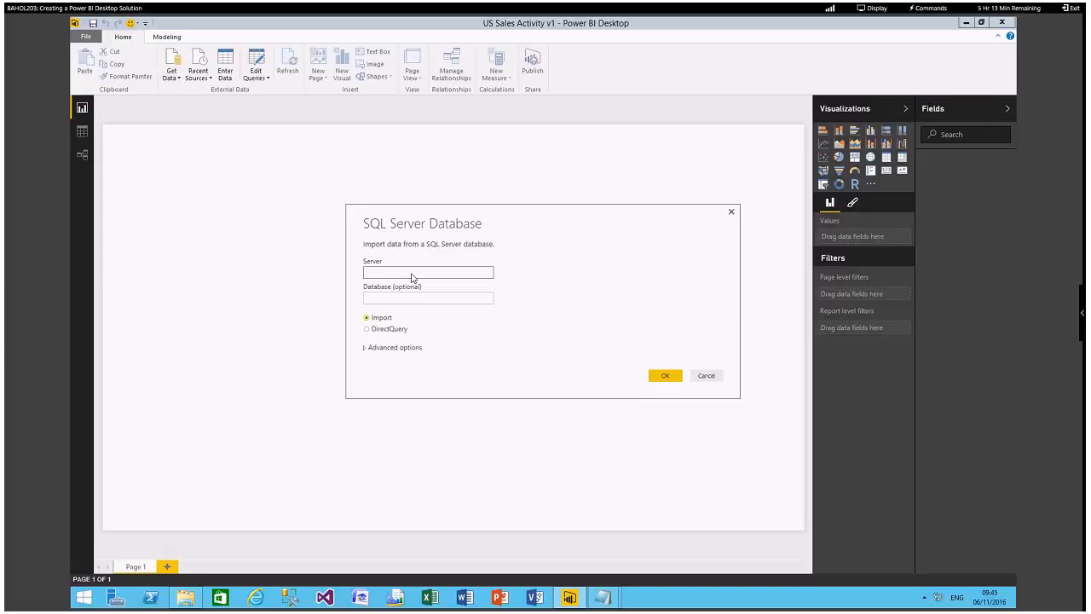
text(MICR)
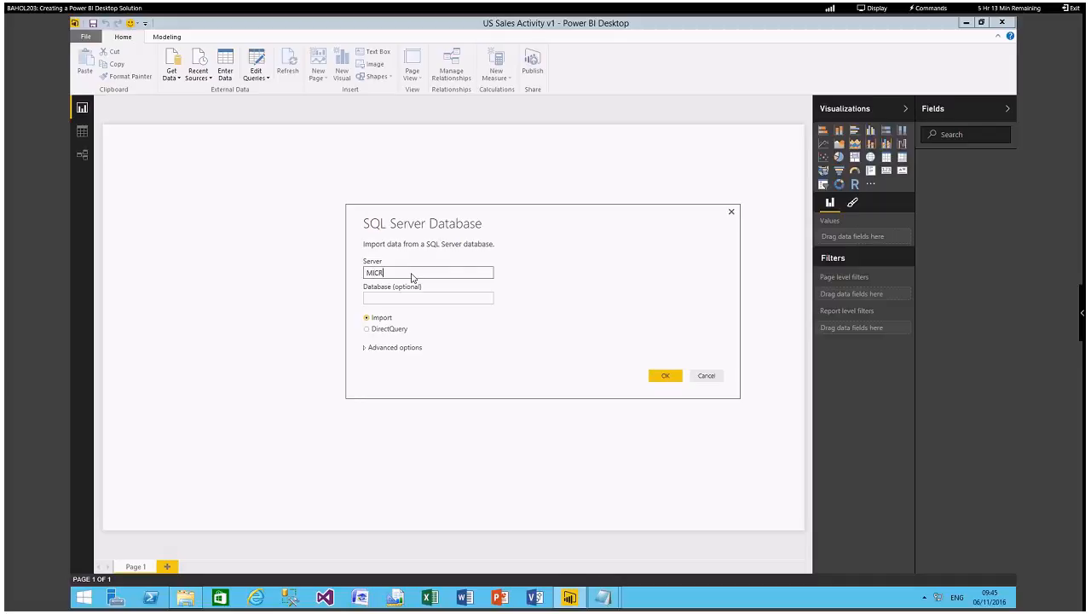
text(OSOFT)
key(BackSpace)
text(BI)
click(397, 300)
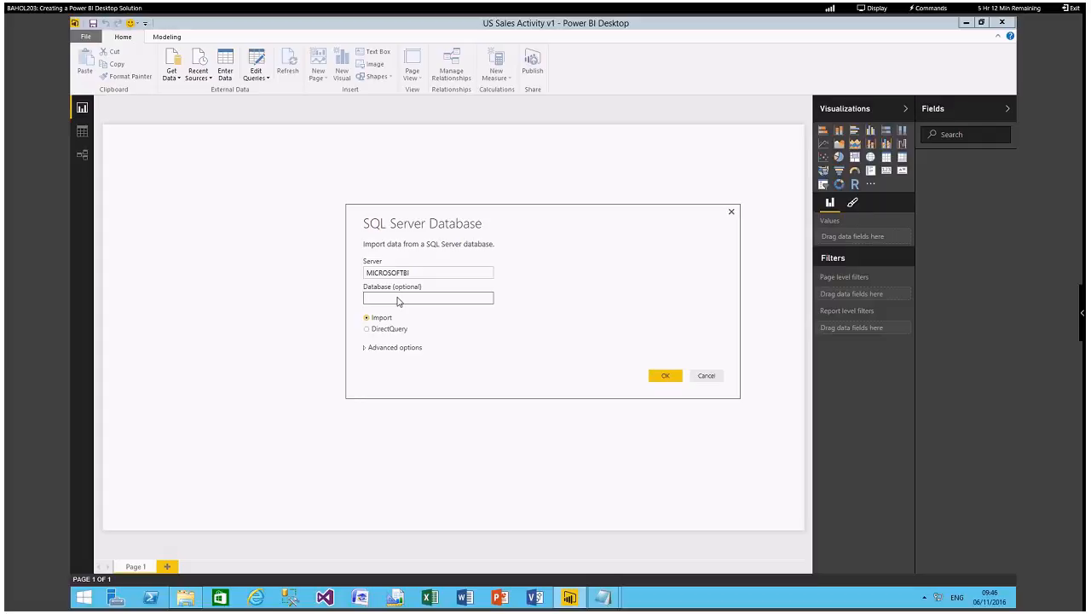
text(TailspinToys-US)
click(666, 380)
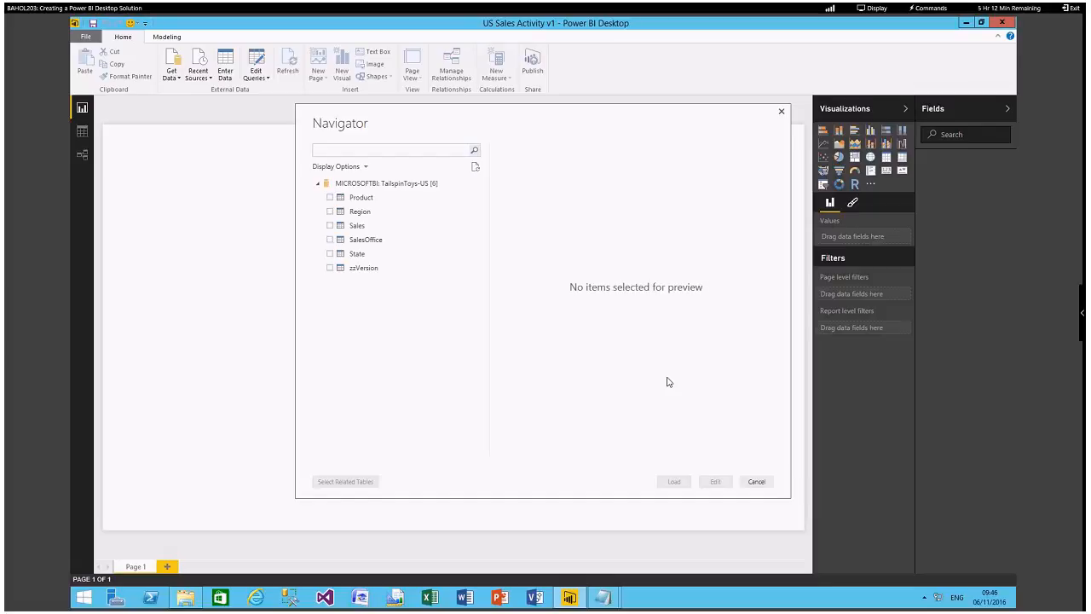
Open the Sales table for editing in the Query Editor and enlarge the editor window.
click(330, 226)
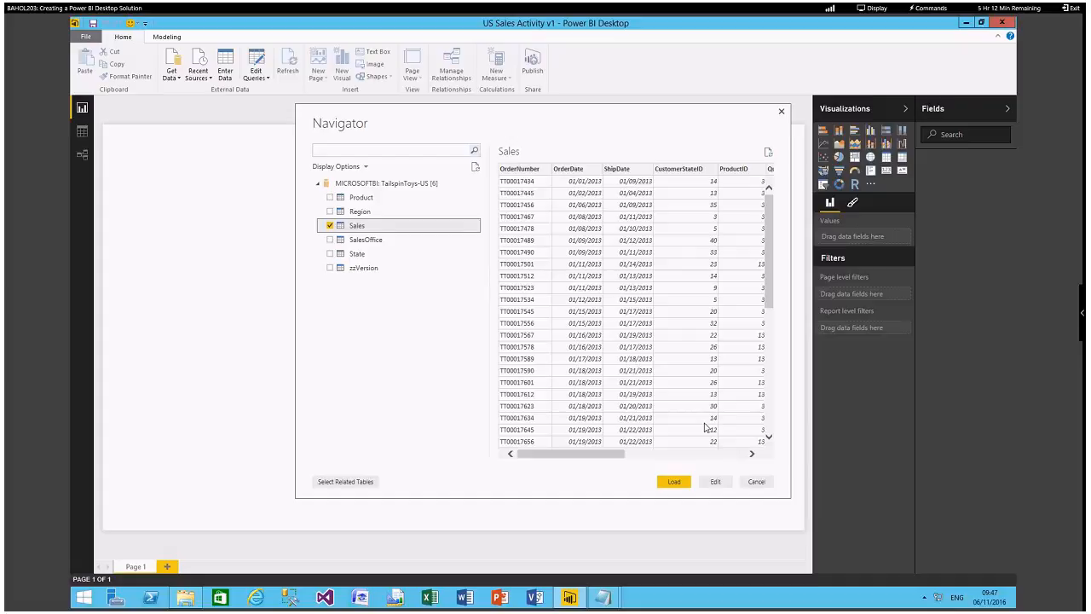
click(715, 482)
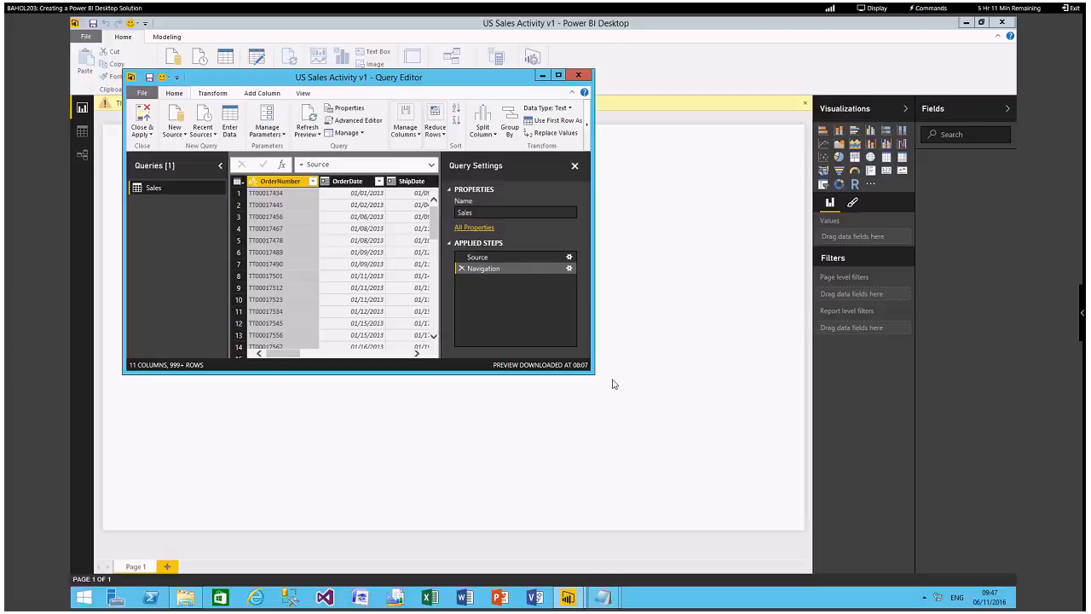
drag(594, 373, 763, 453)
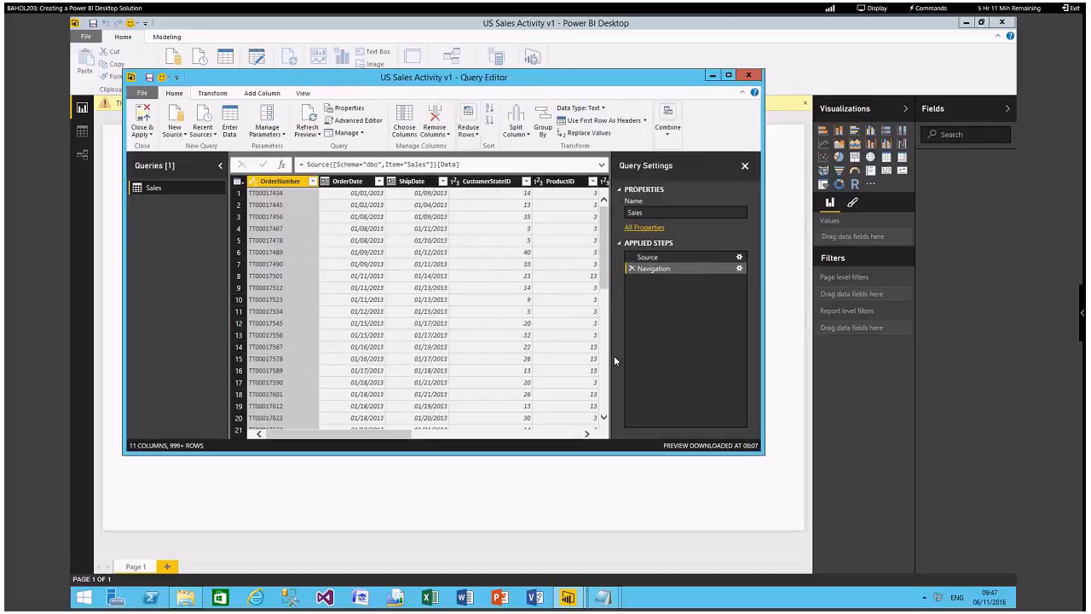
click(638, 211)
Expand the Product column to only ProductSKU, ProductName, ProductCategory and Demographic, without the original column name as prefix.
drag(407, 436, 580, 440)
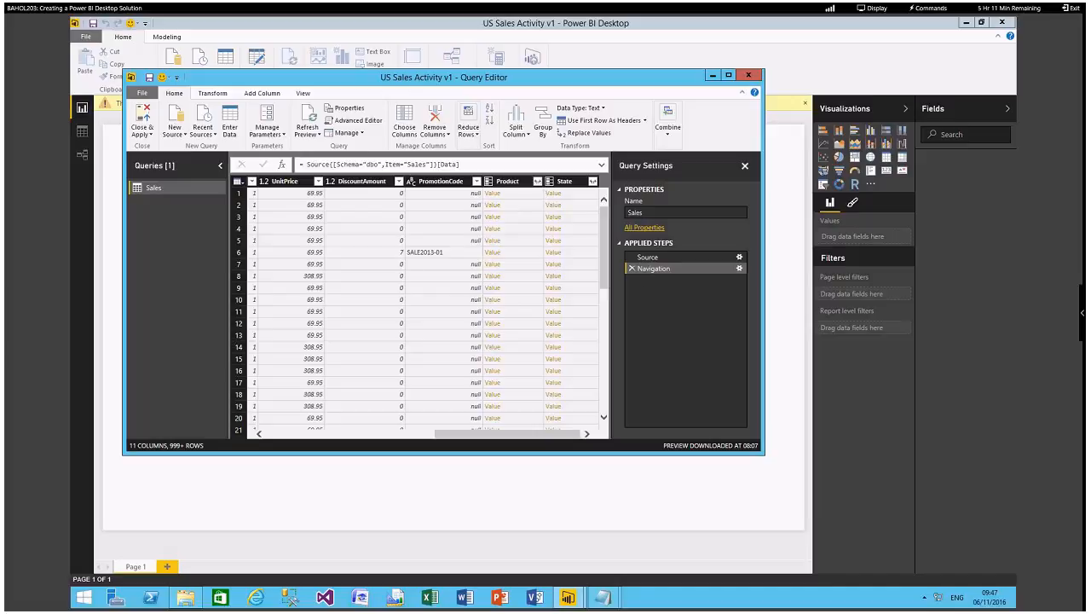
click(537, 182)
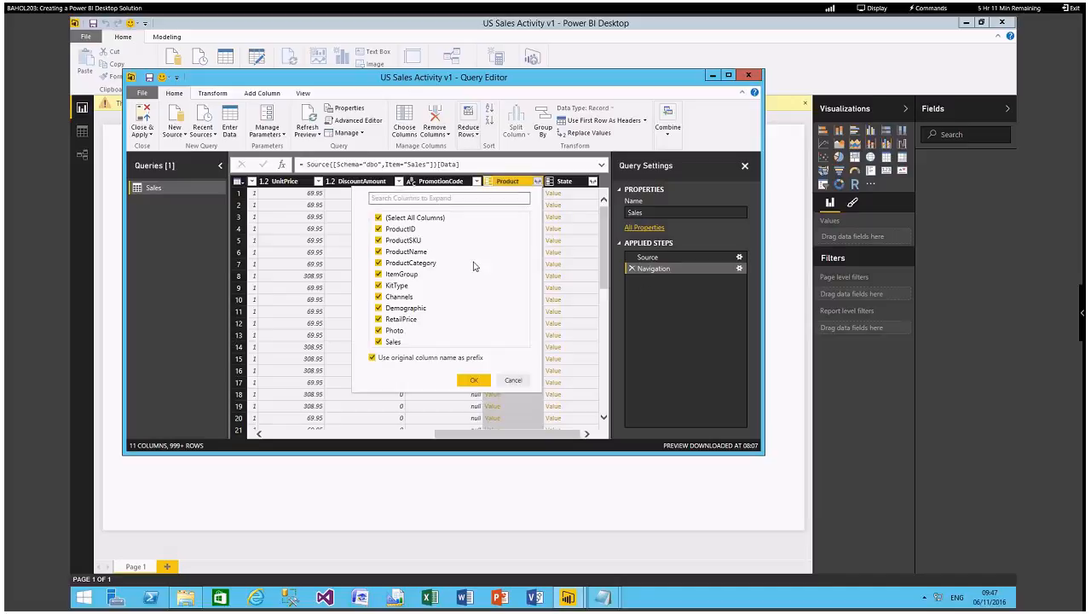
click(378, 218)
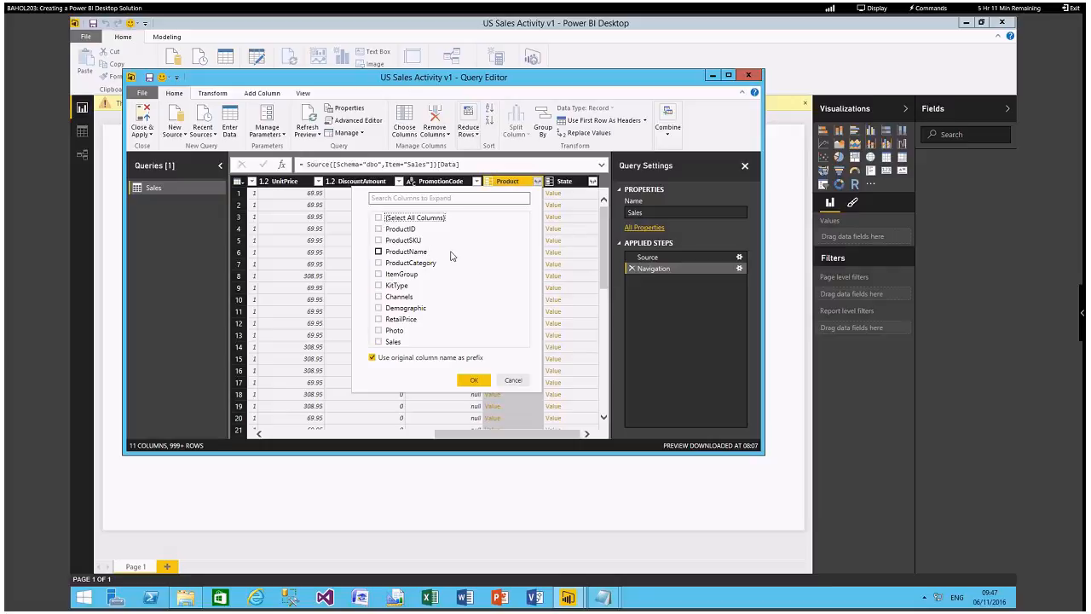
click(379, 240)
click(378, 252)
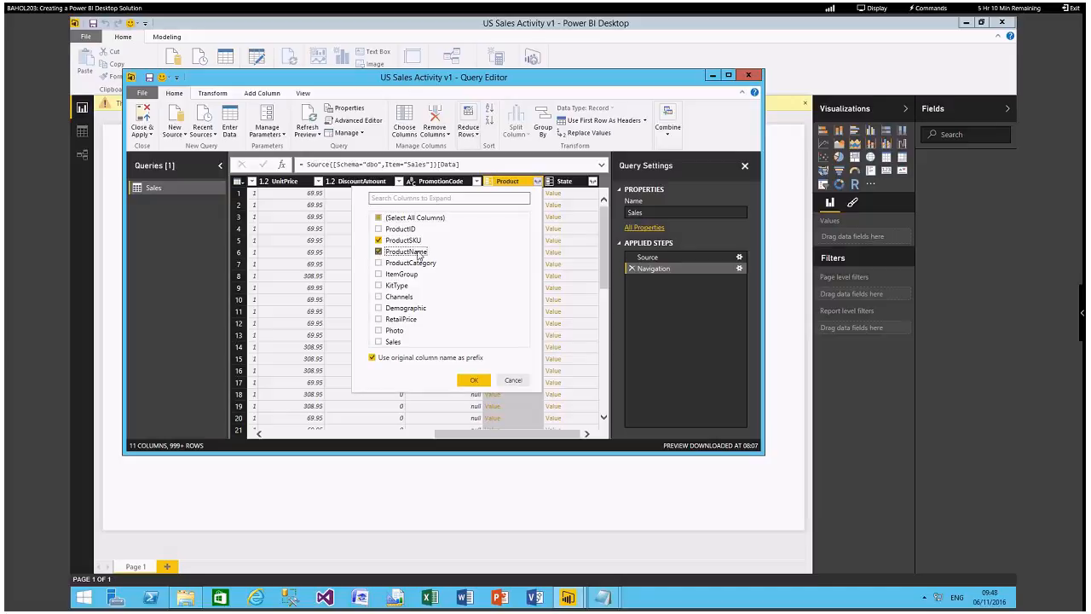
click(378, 263)
click(378, 308)
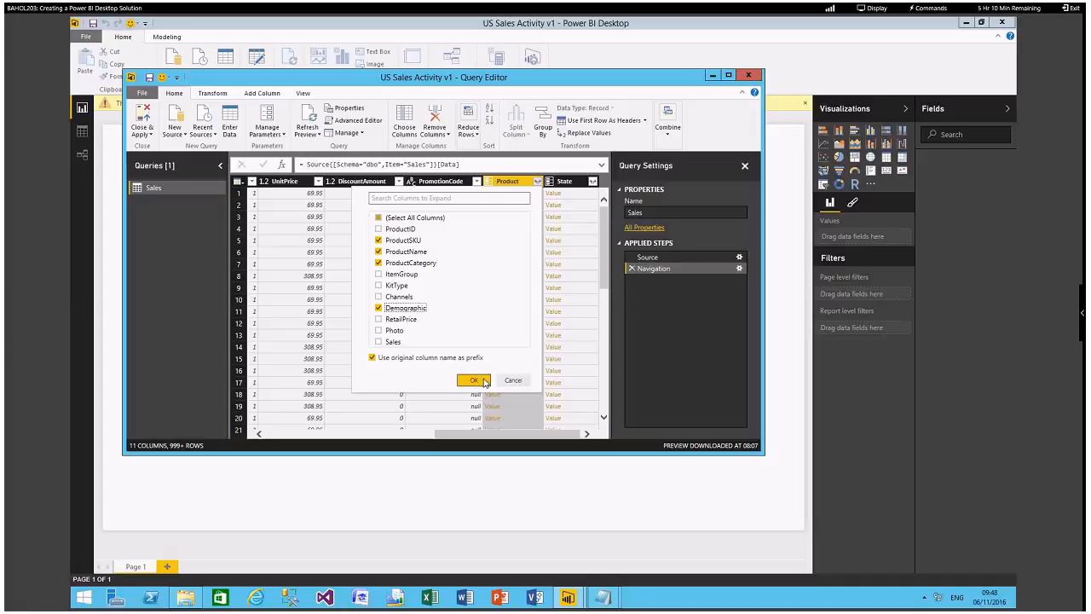
click(371, 358)
click(479, 382)
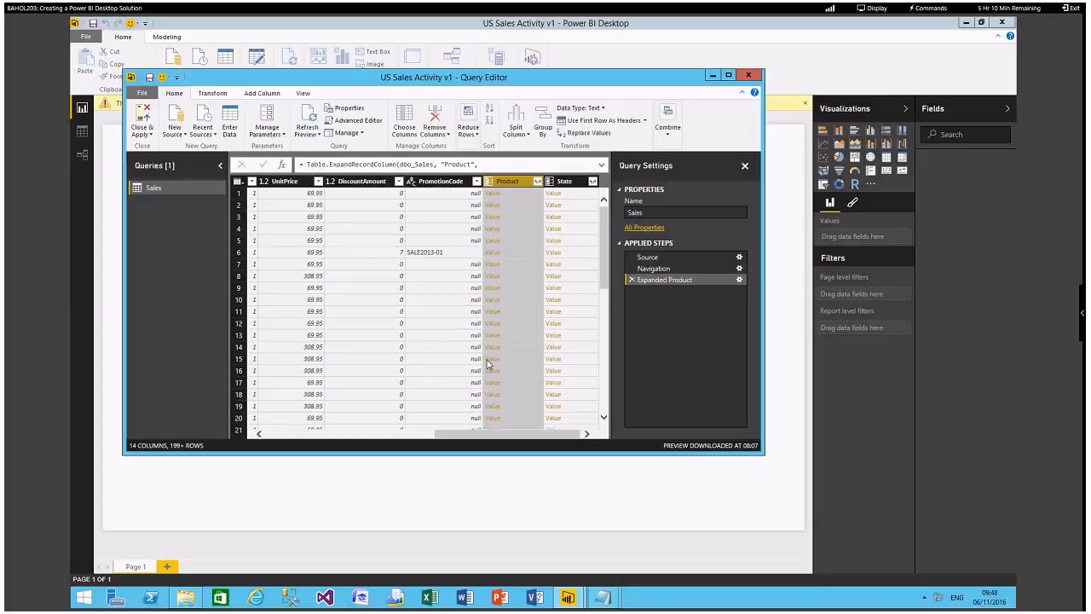
Expand the State column to only StateName and Region, without a column name prefix.
drag(474, 438, 564, 438)
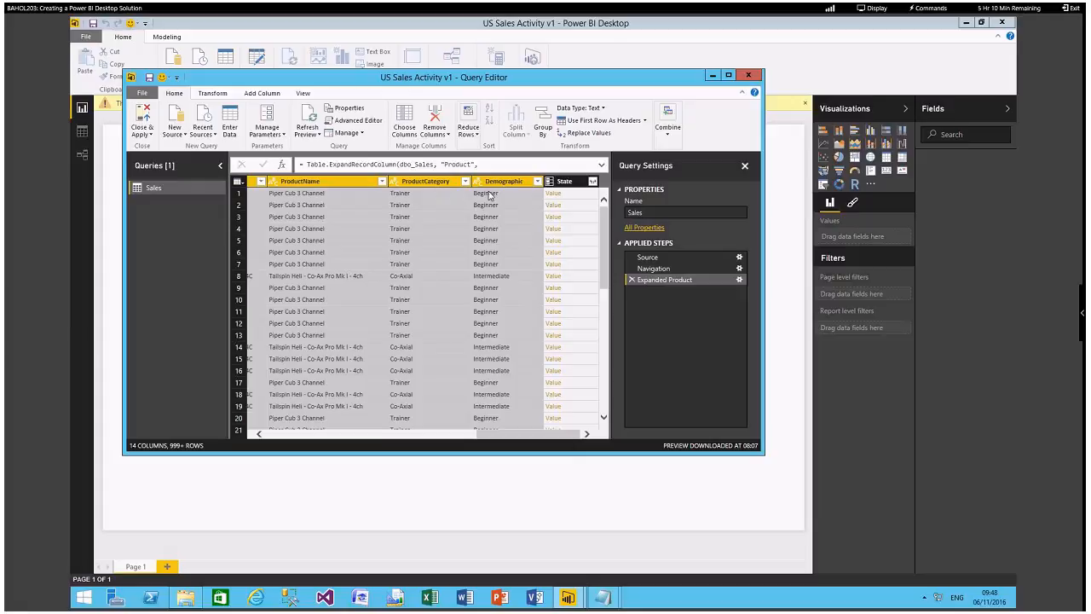
click(592, 182)
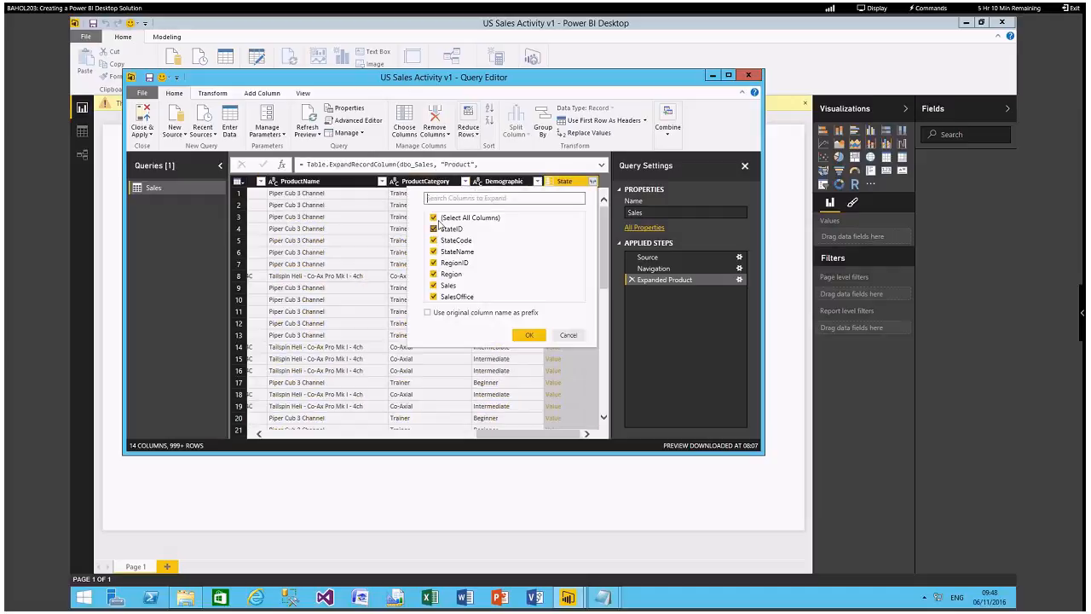
click(434, 218)
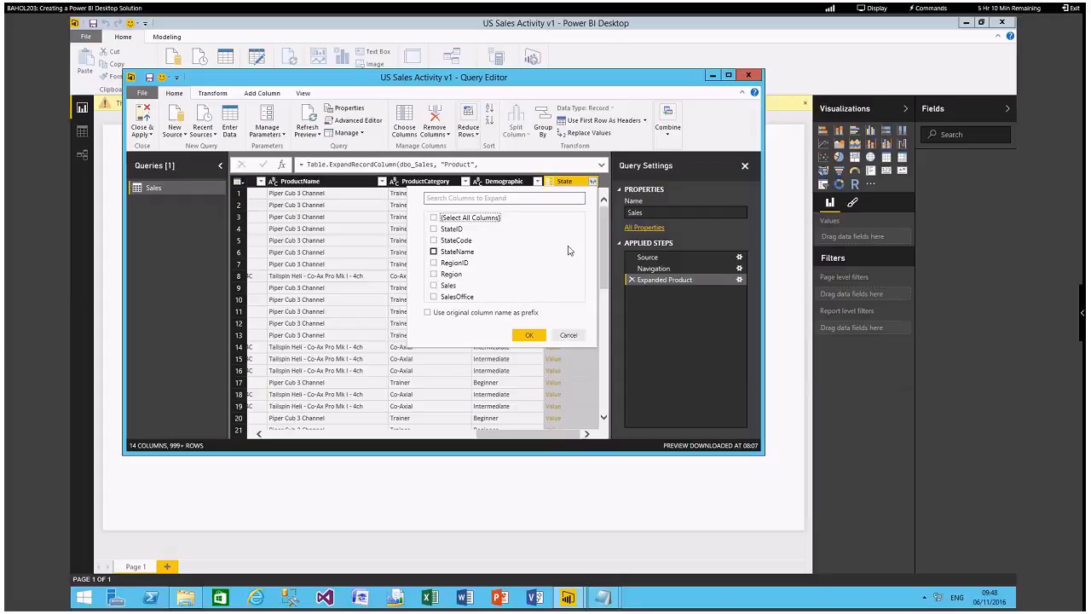
click(443, 253)
click(434, 276)
click(529, 335)
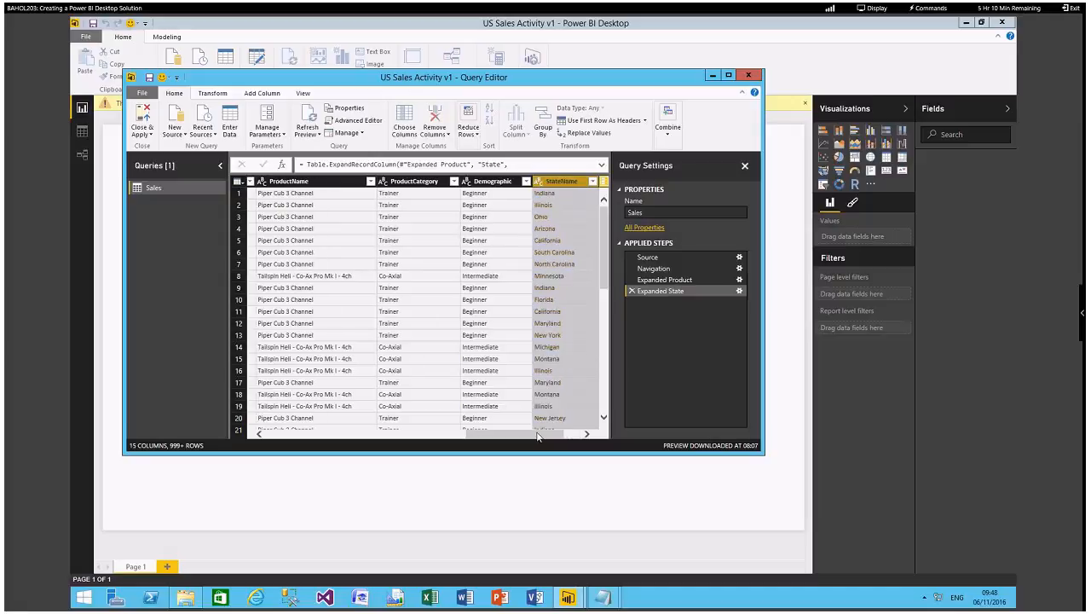
Expand the Region column to only RegionName, without a column name prefix.
drag(537, 436, 554, 437)
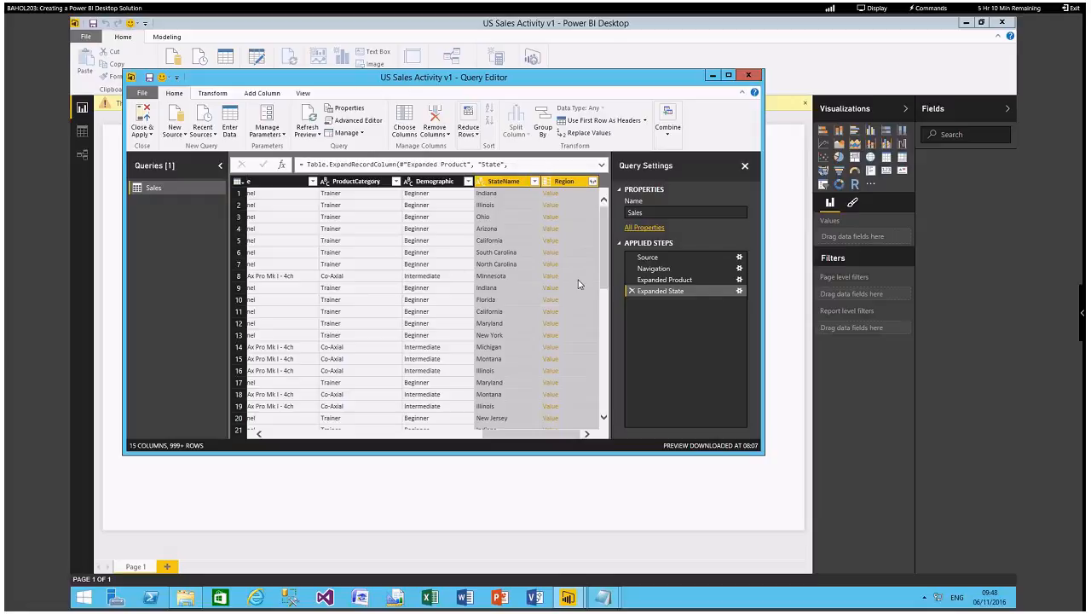
click(592, 183)
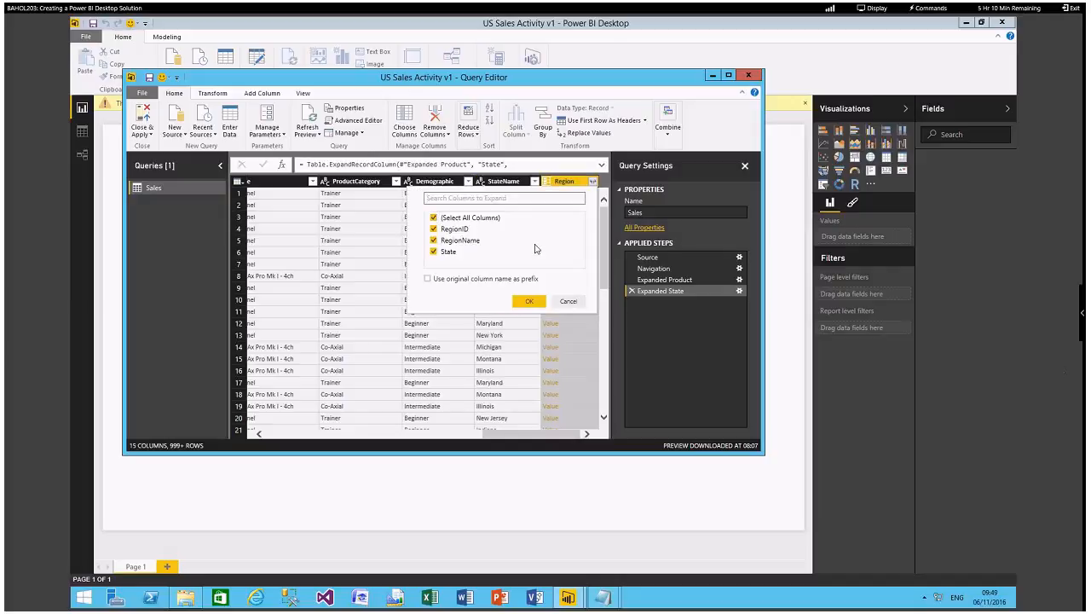
click(433, 218)
click(433, 241)
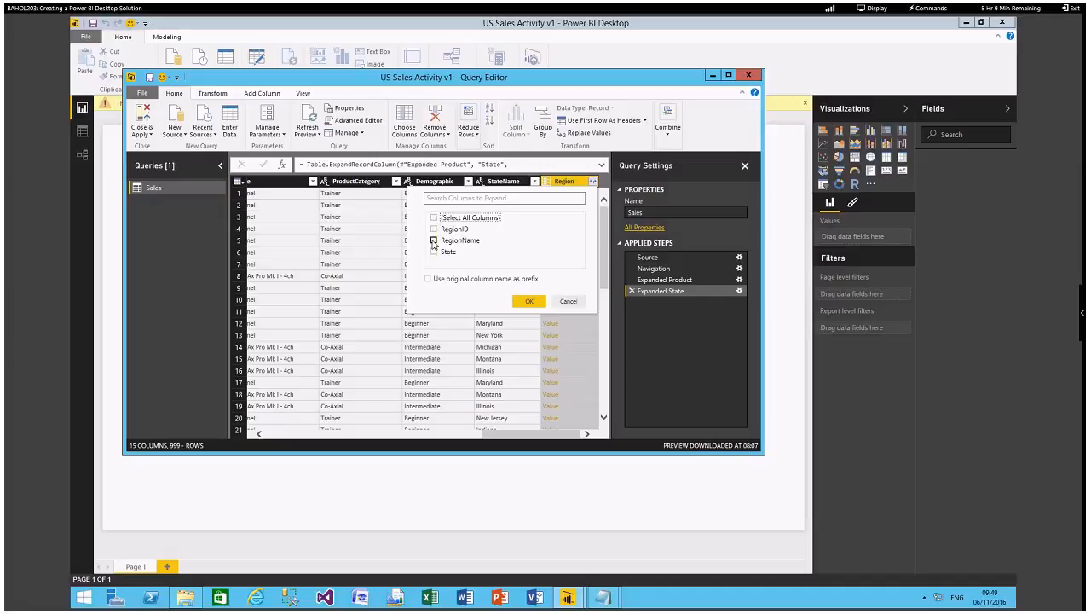
click(529, 301)
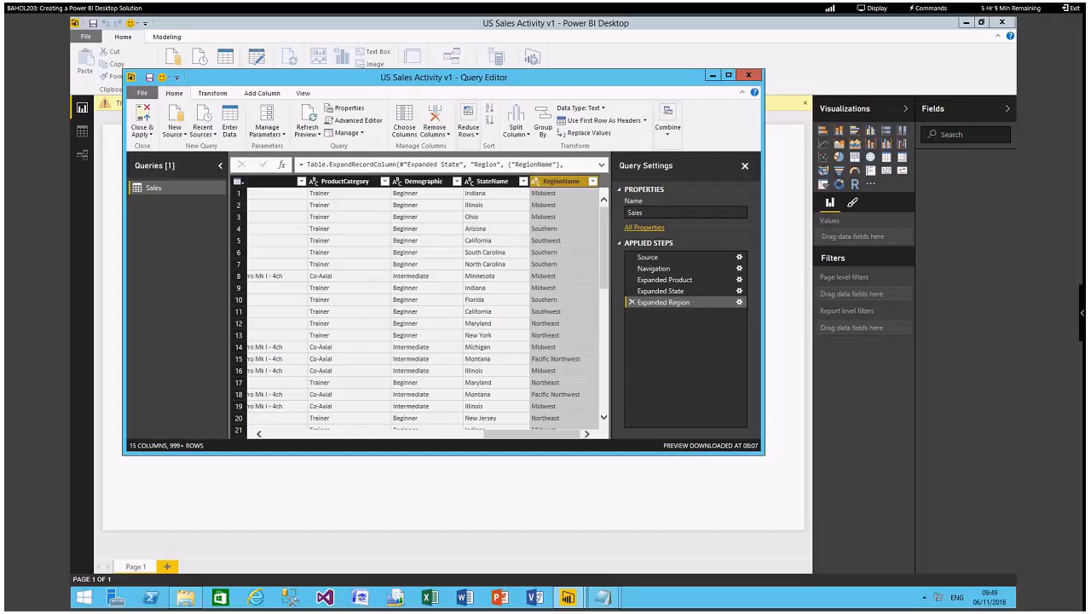
Remove the OrderNumber, ShipDate, CustomerStateID, ProductID and PromotionCode columns from the Sales query.
drag(510, 433, 369, 438)
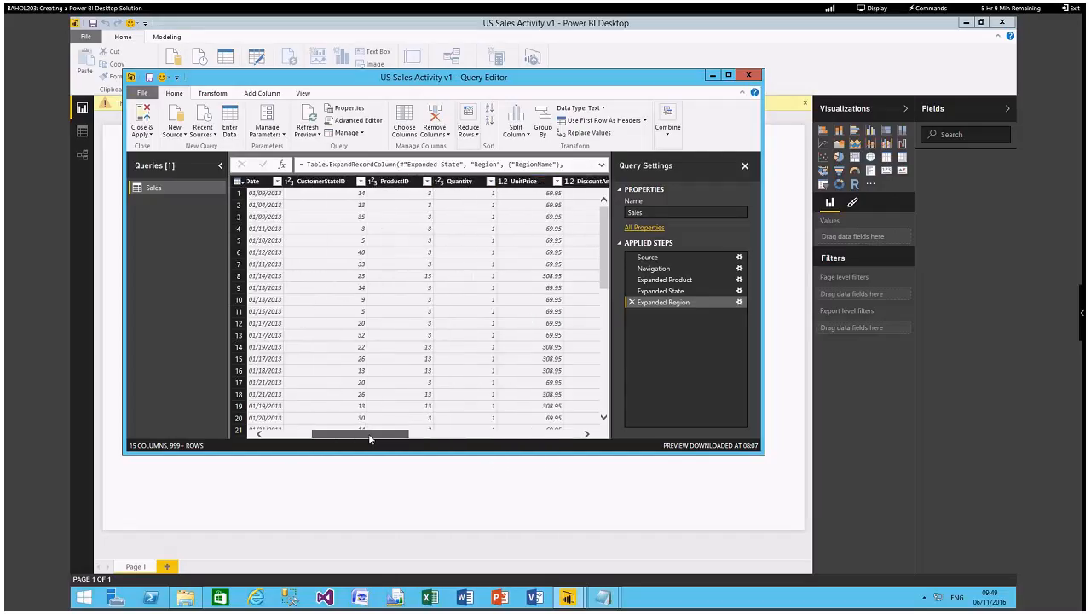
drag(369, 438, 308, 433)
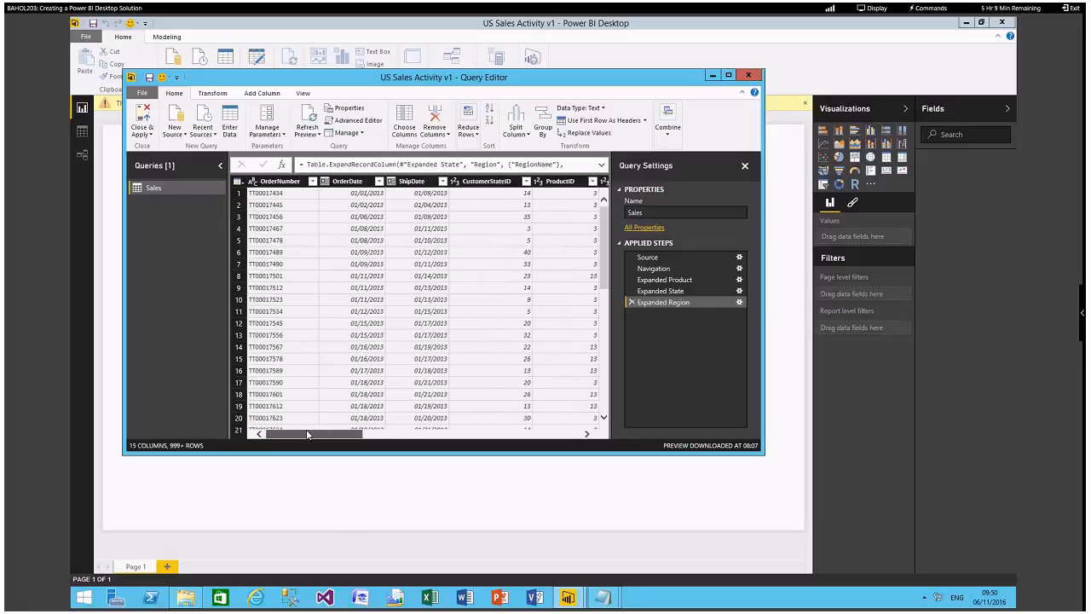
click(286, 183)
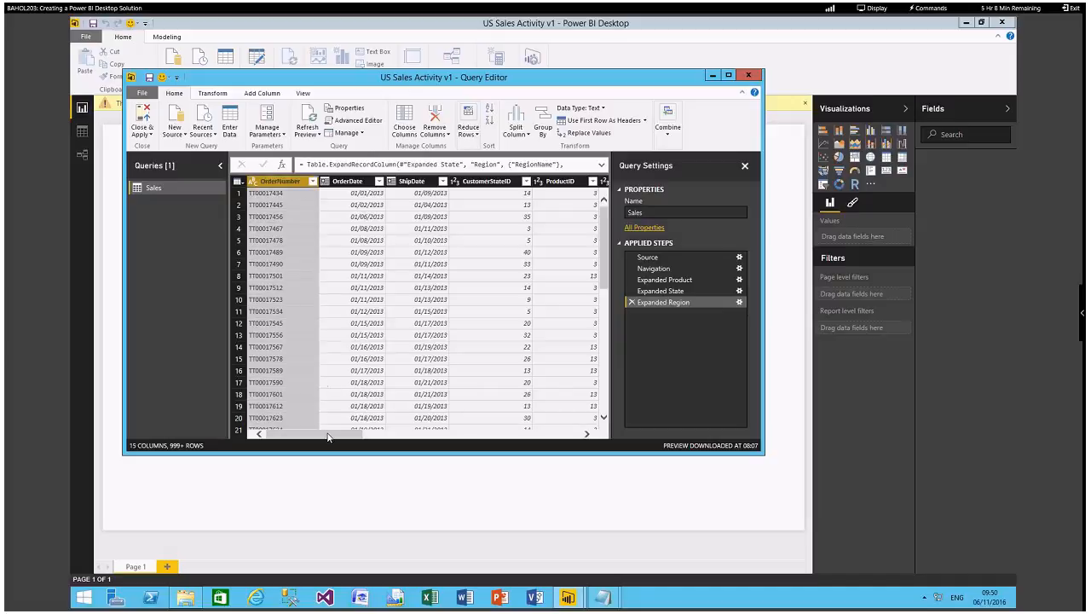
drag(329, 437, 355, 436)
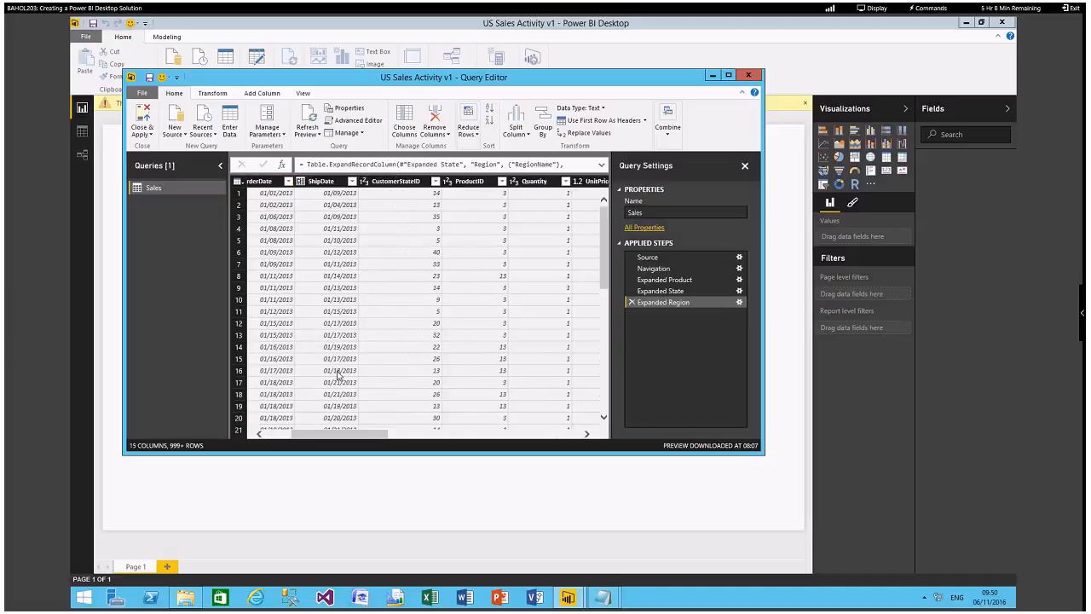
click(334, 184)
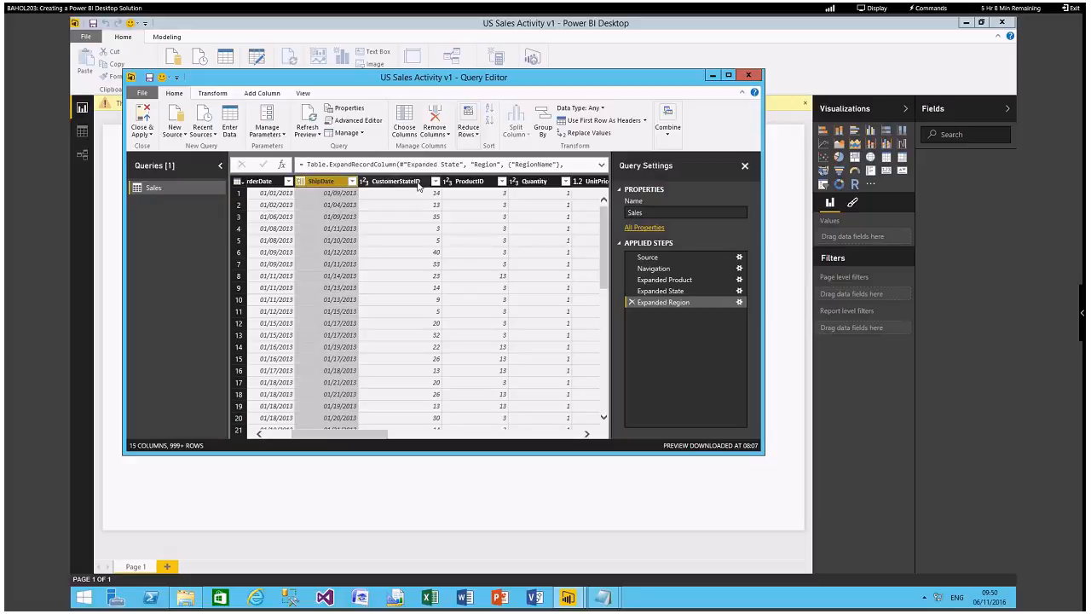
ctrl+click(418, 186)
ctrl+click(493, 188)
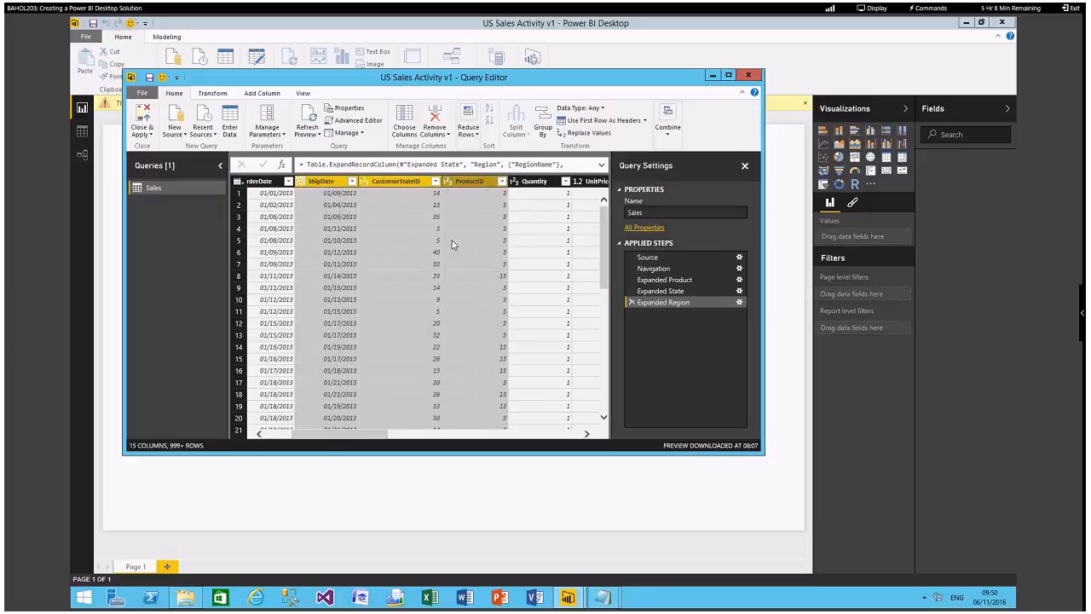
drag(378, 437, 460, 437)
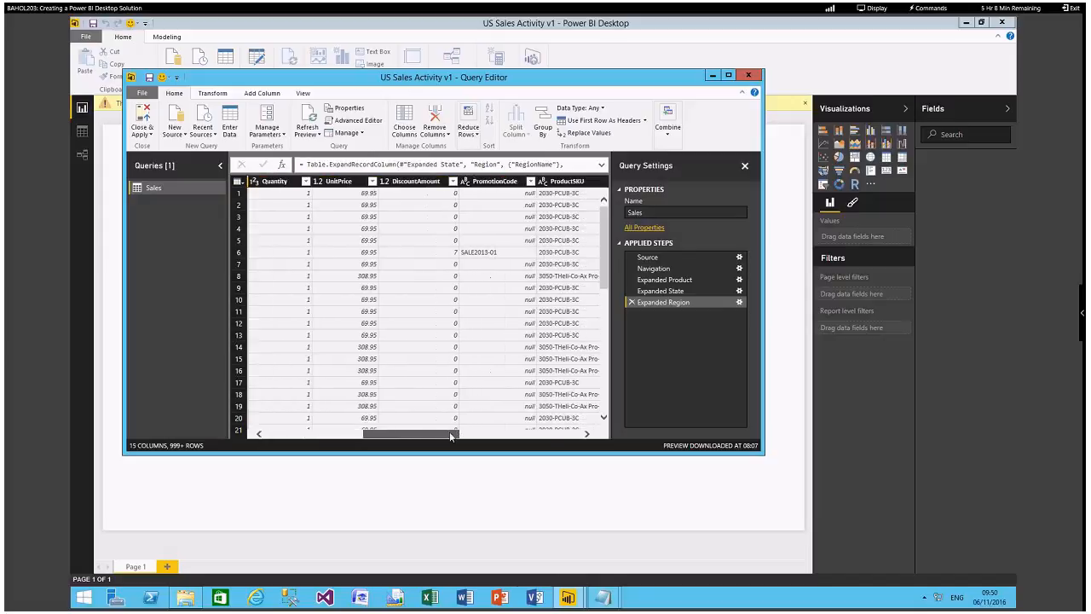
click(504, 184)
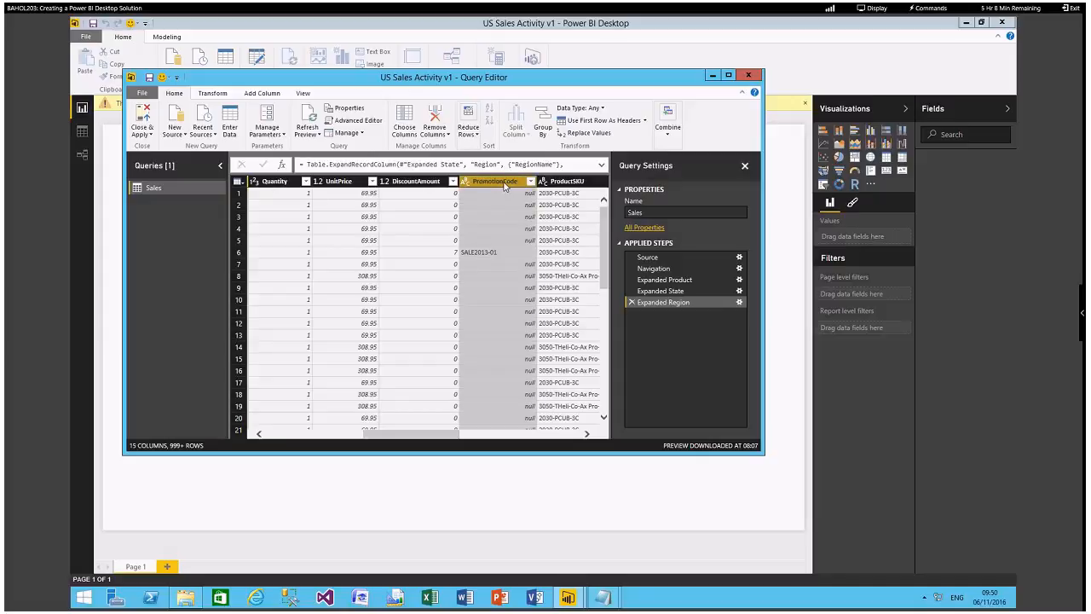
right_click(504, 184)
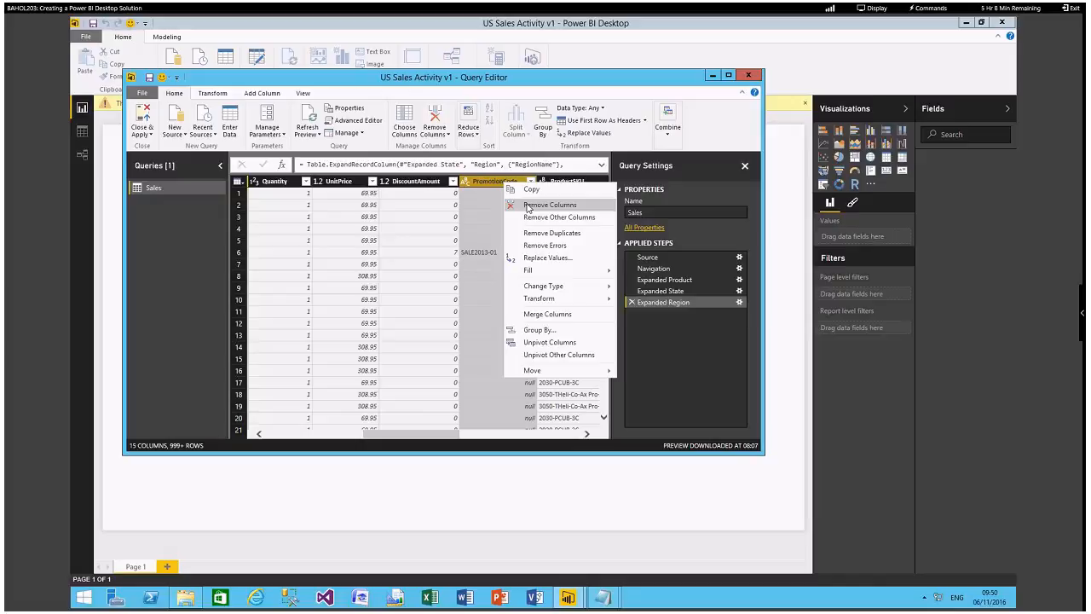
click(527, 206)
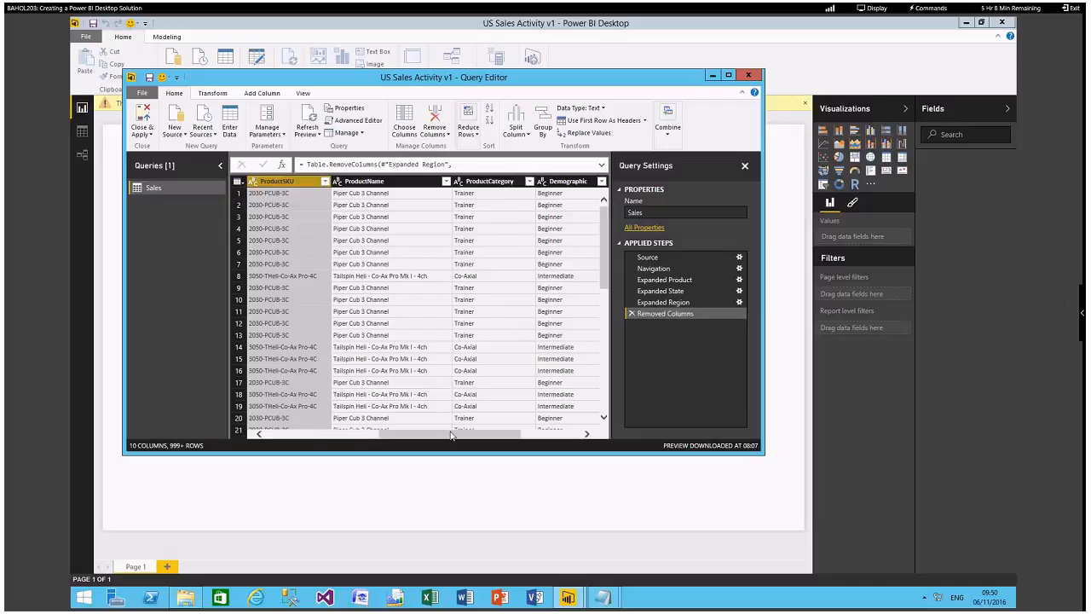
Rename the UnitPrice column of the Sales query as Unit Price.
drag(452, 435, 337, 434)
click(381, 182)
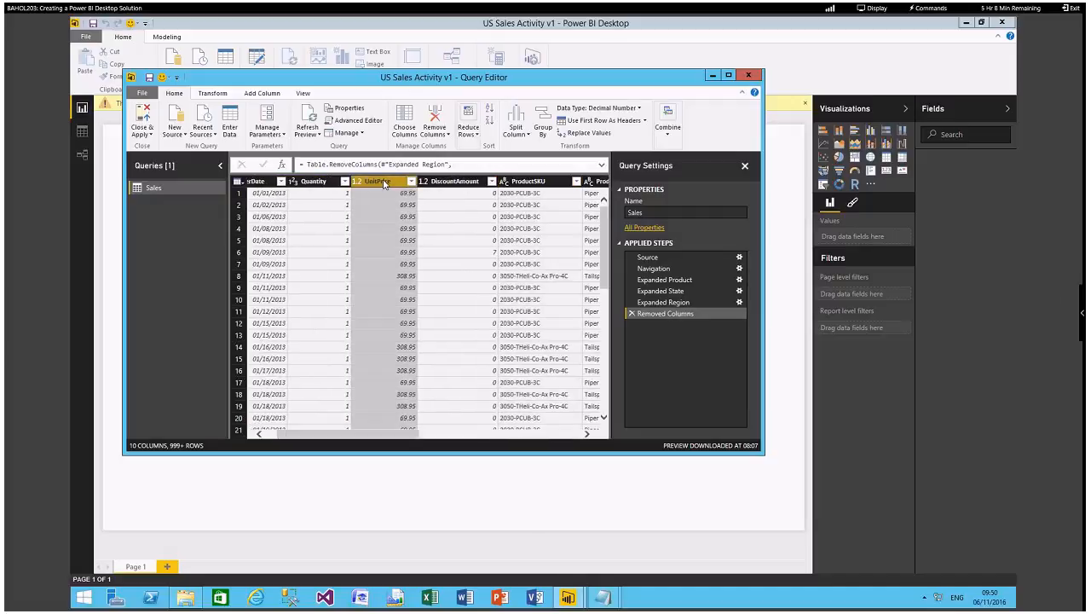
right_click(384, 182)
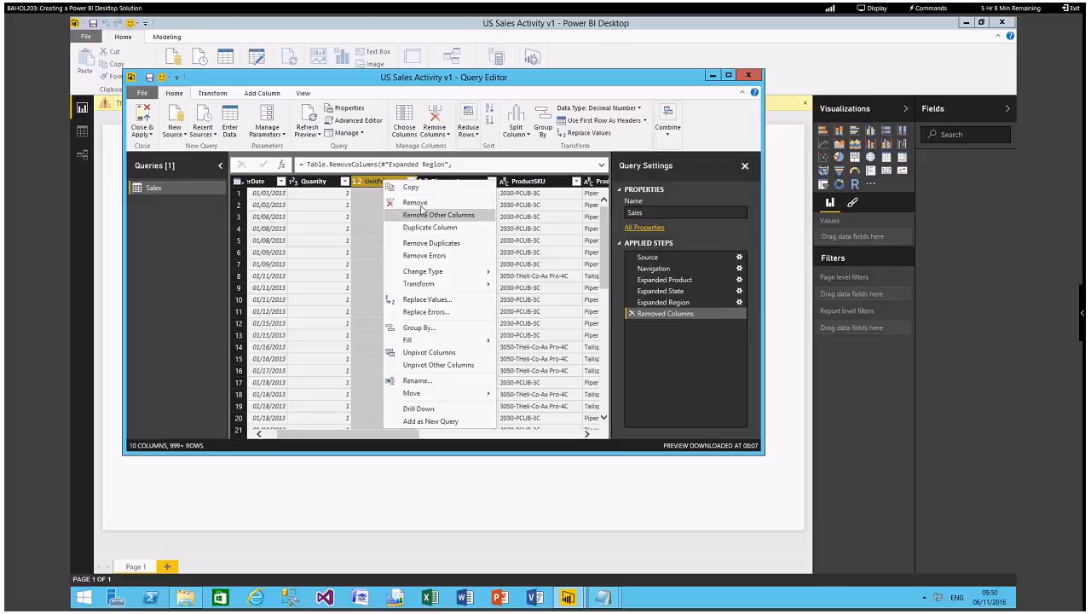
click(423, 384)
key(Return)
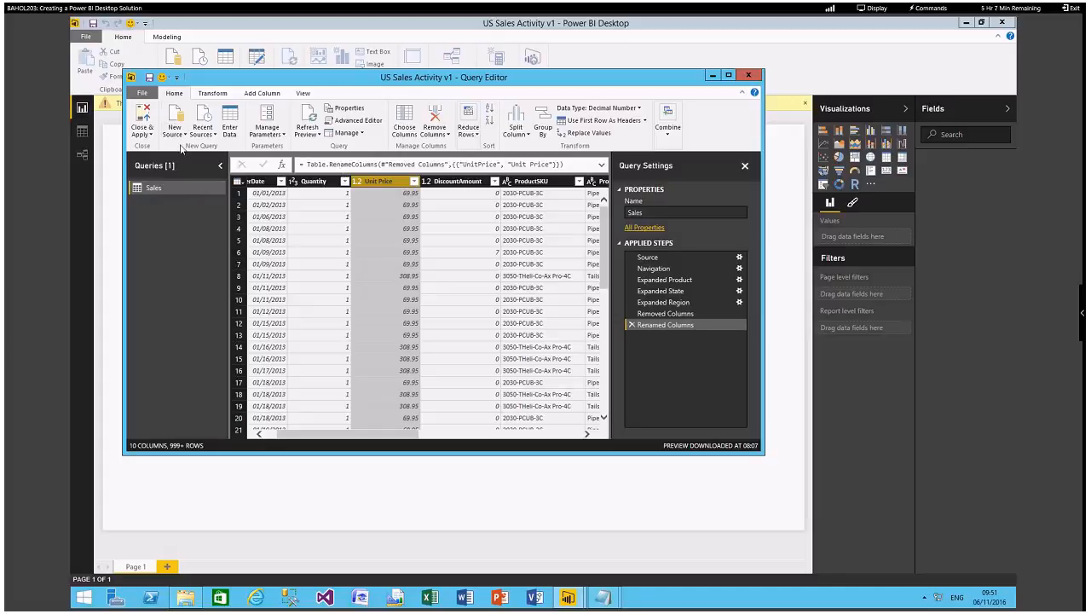
Add the ProductCost table from the Excel workbook ProductCost.xlsx in Lab02's Assets folder as a new query.
click(176, 132)
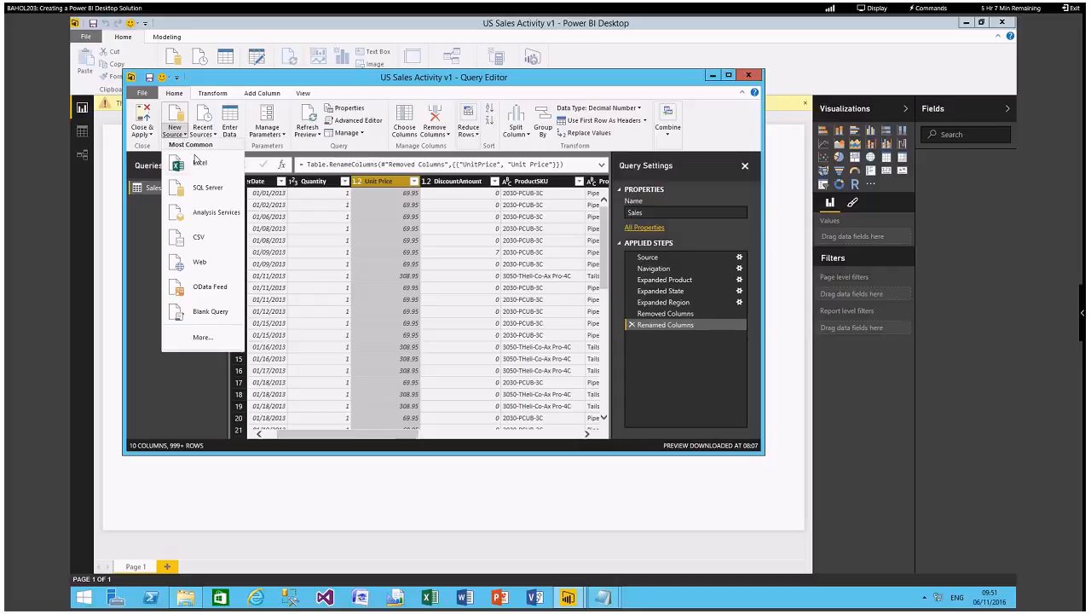
click(197, 162)
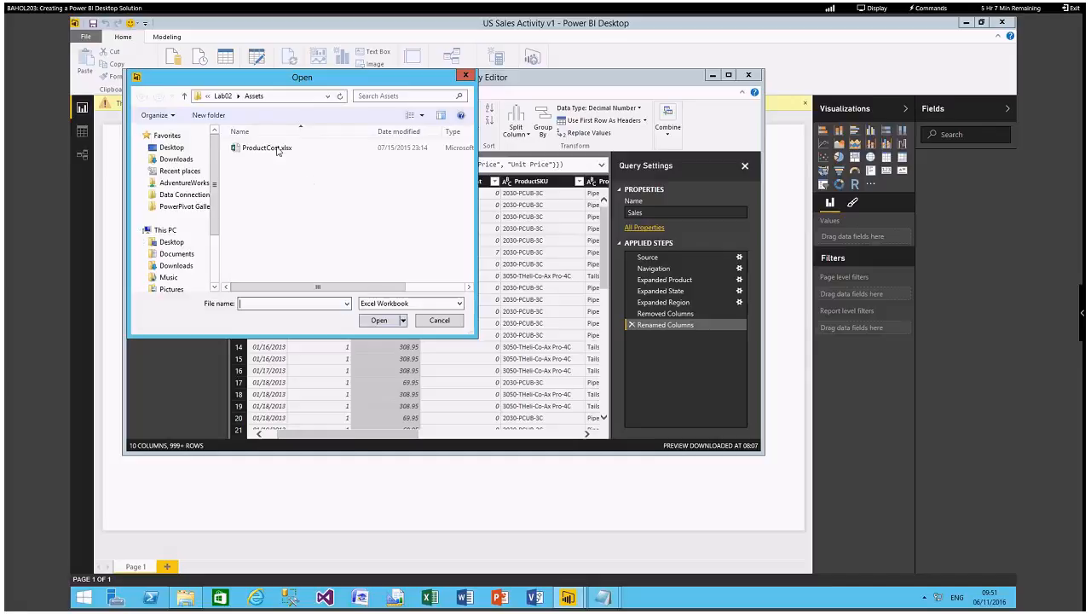
click(271, 148)
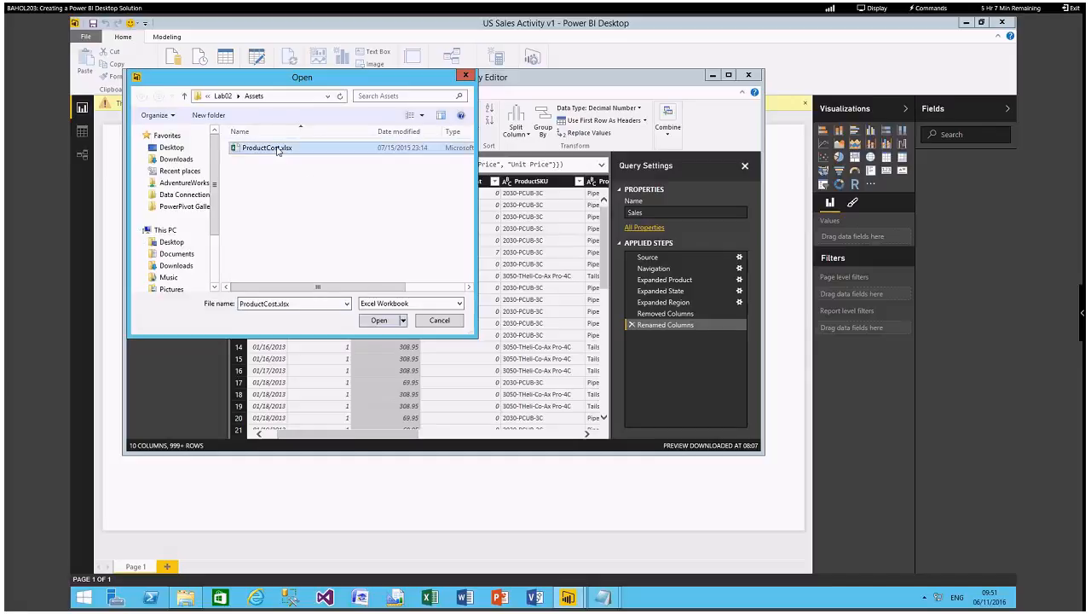
click(381, 320)
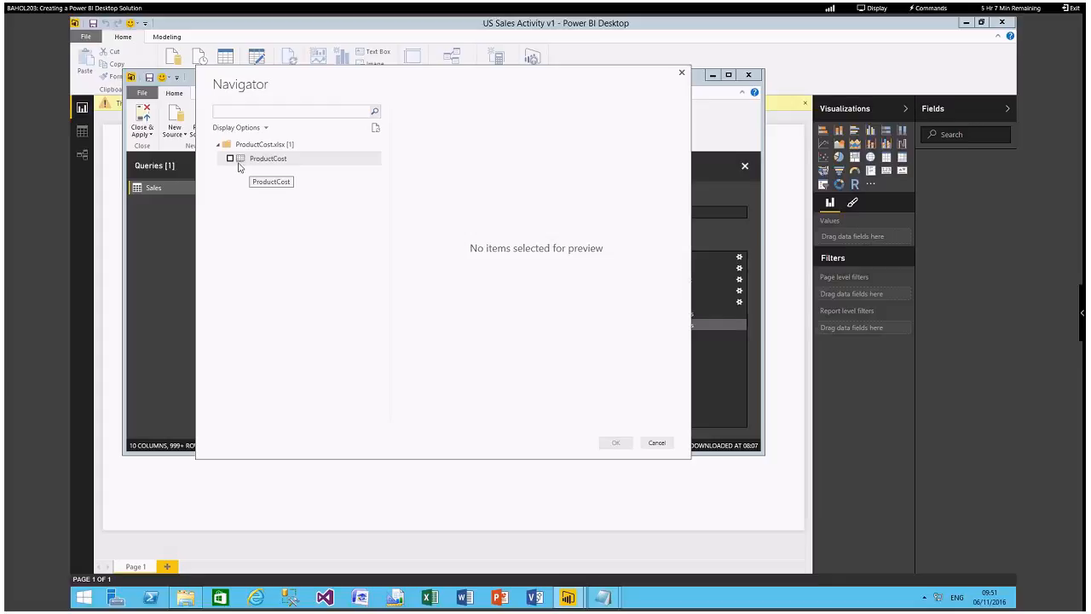
click(230, 160)
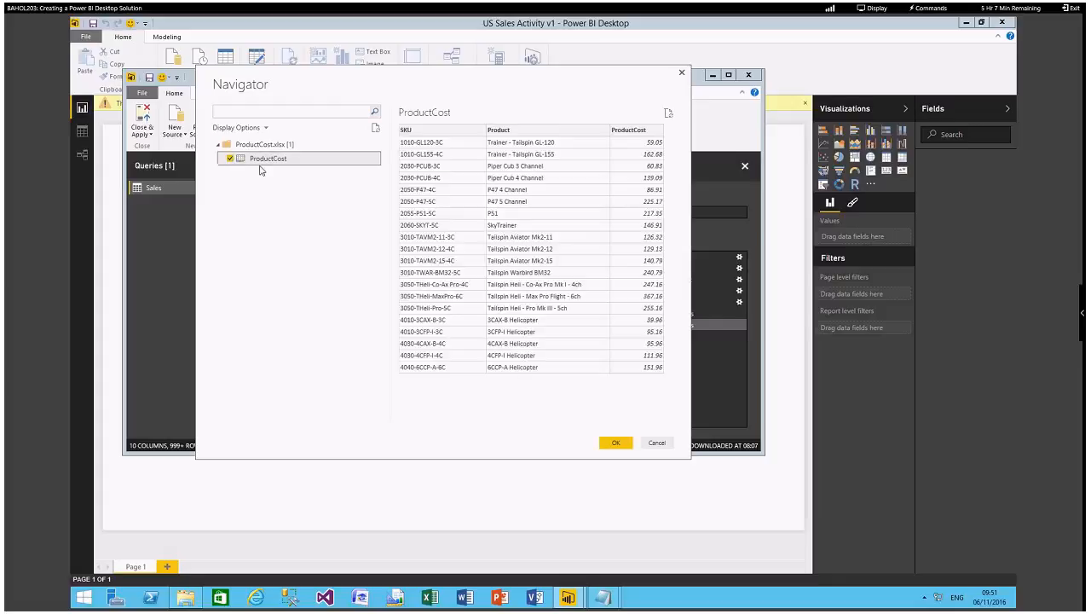
click(615, 442)
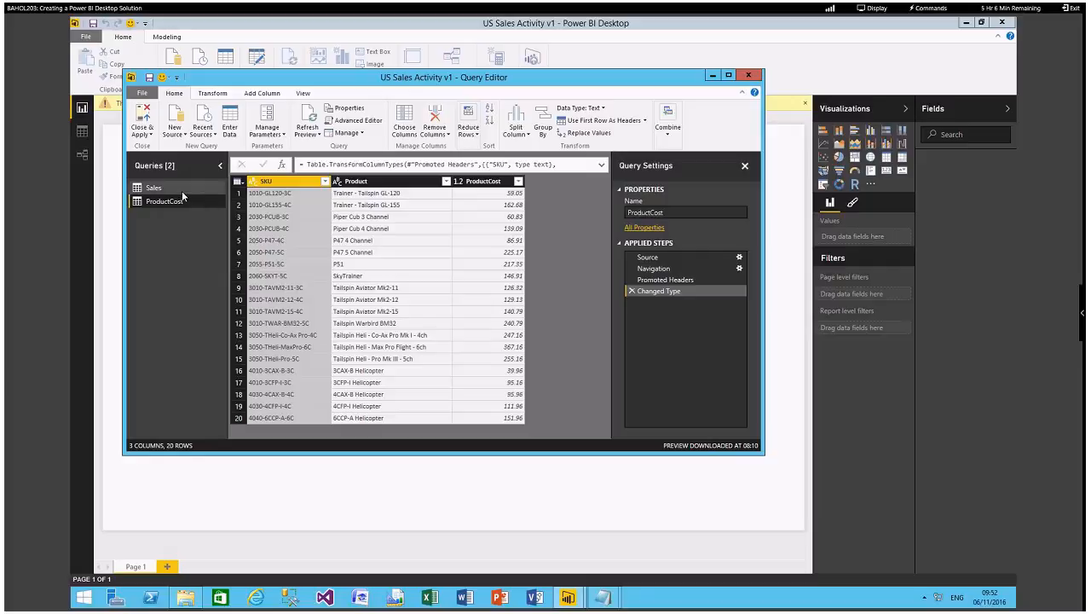
Merge the Sales query with ProductCost by matching ProductSKU to SKU, using a Left Outer join.
click(182, 189)
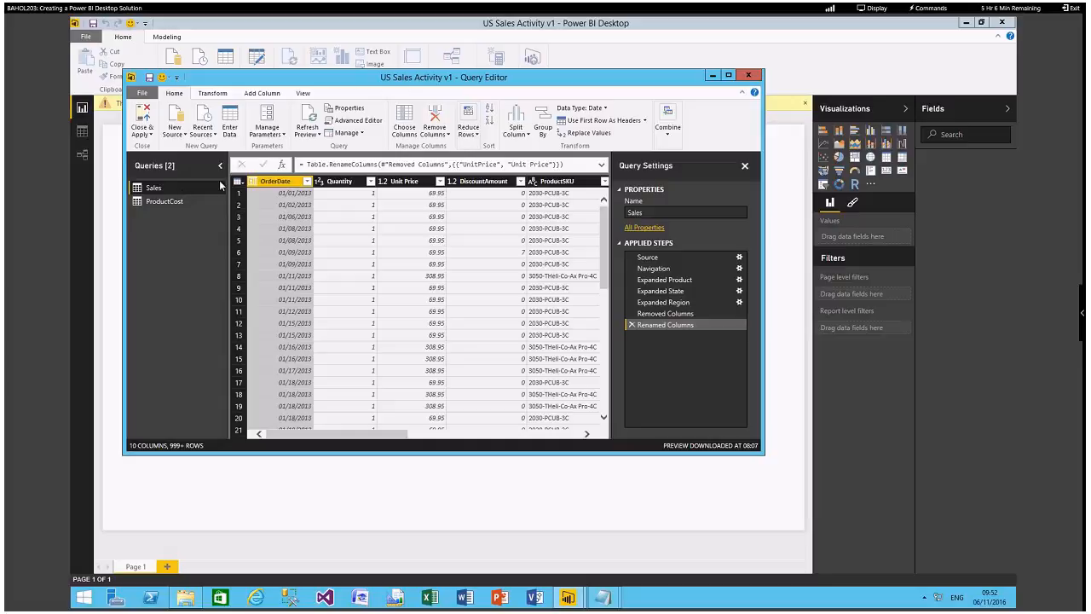
click(668, 128)
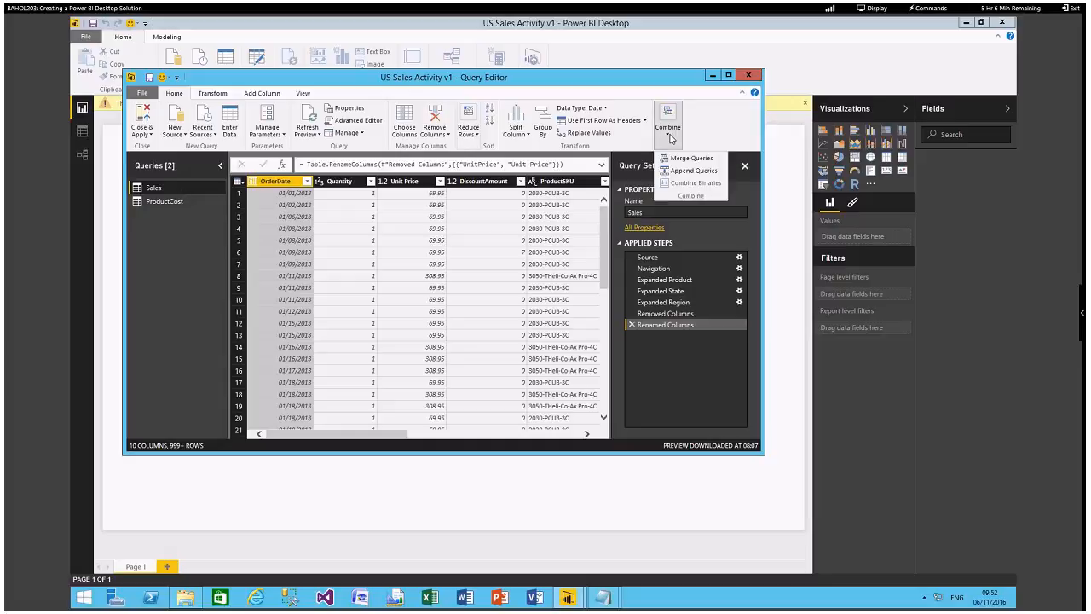
click(687, 159)
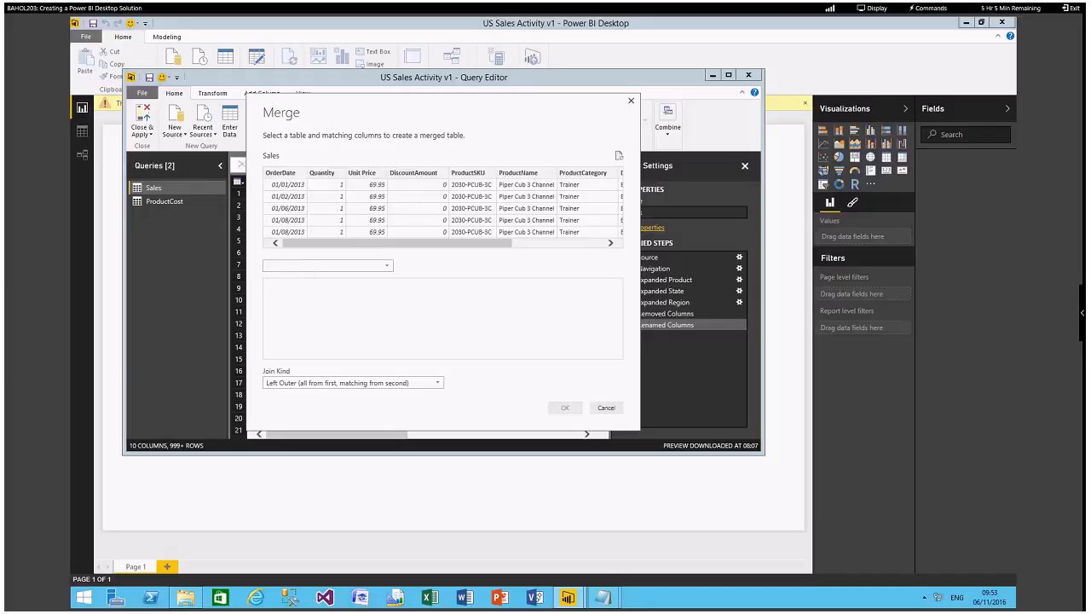
click(475, 175)
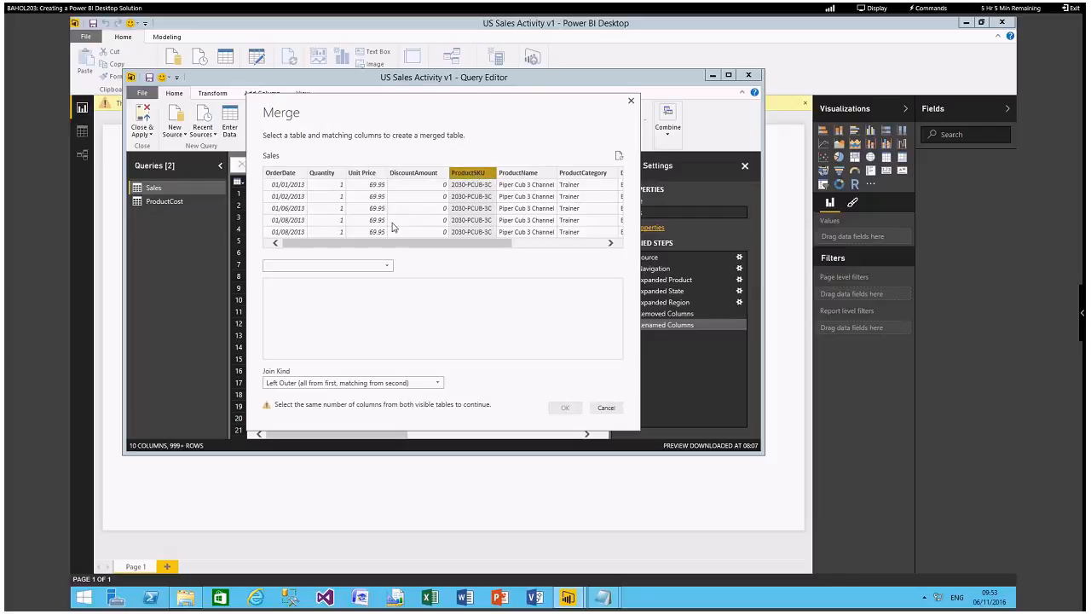
click(386, 268)
click(329, 279)
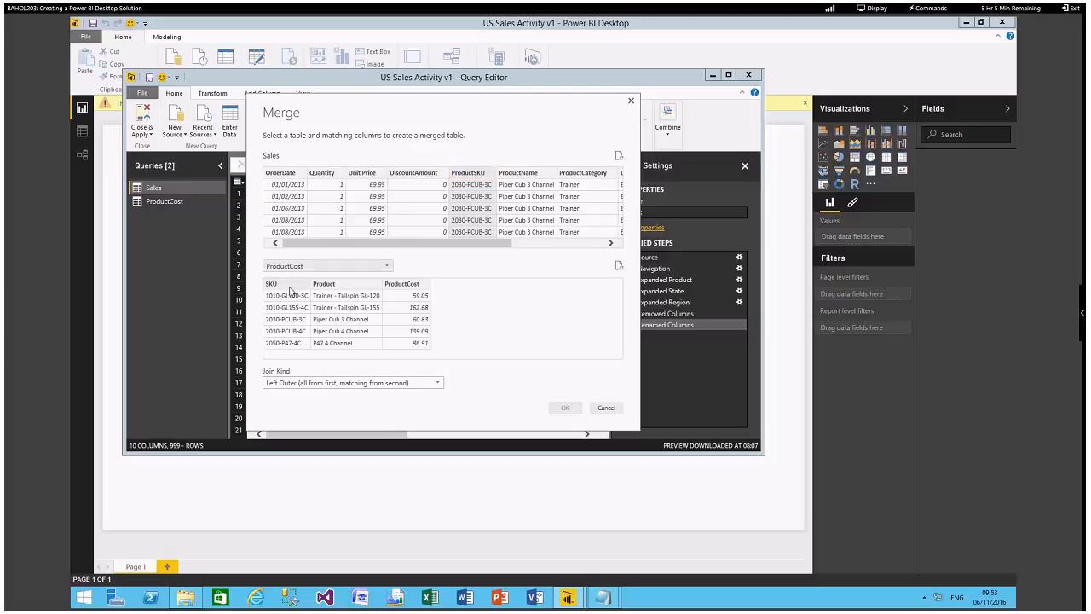
click(288, 285)
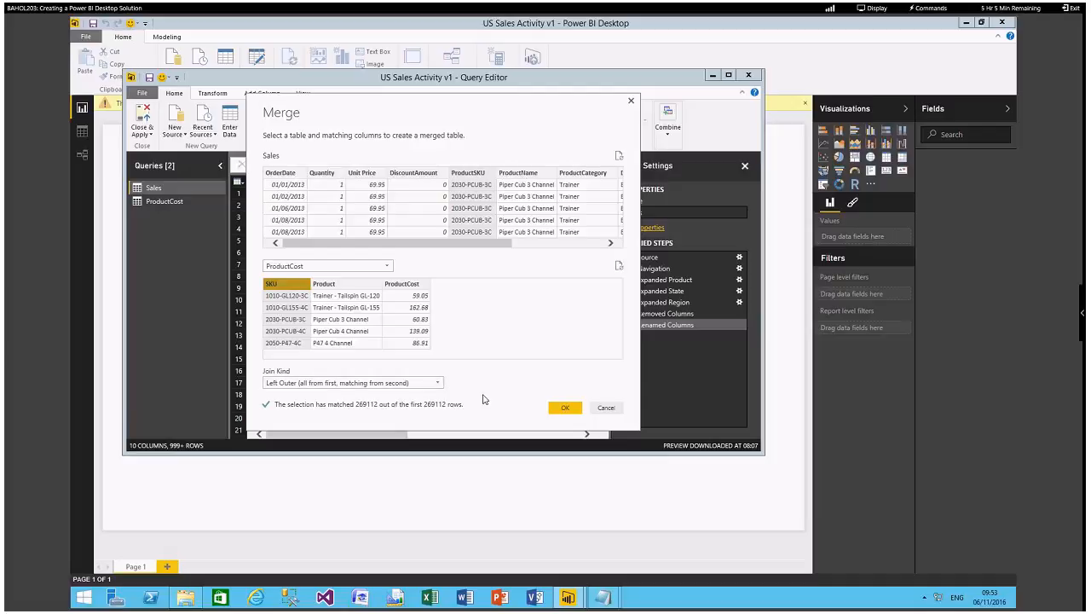
click(563, 409)
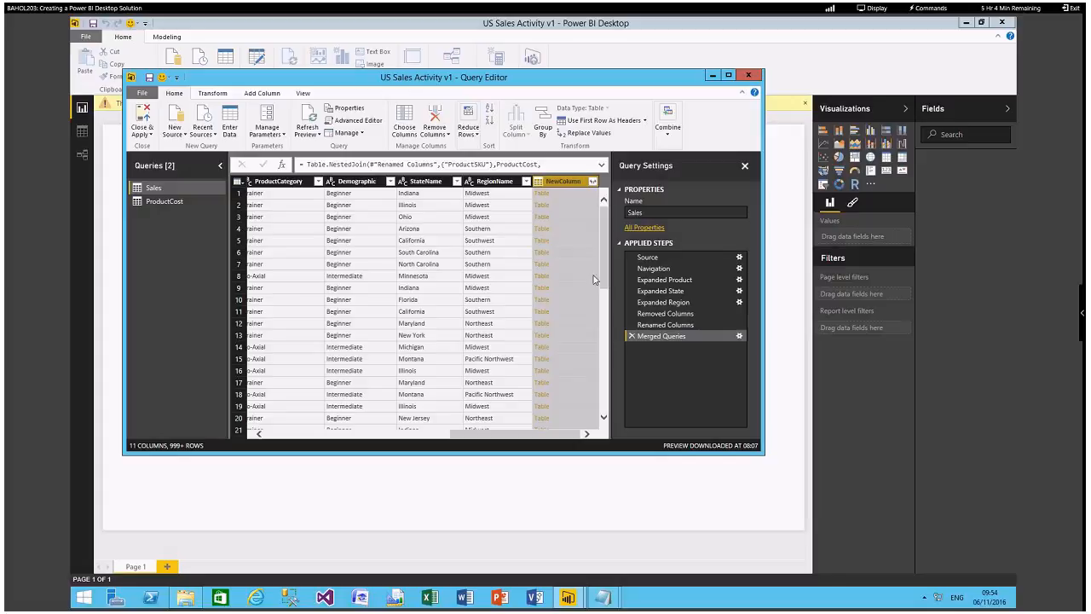
Expand the merged NewColumn to only ProductCost, without the original column name as prefix.
click(593, 182)
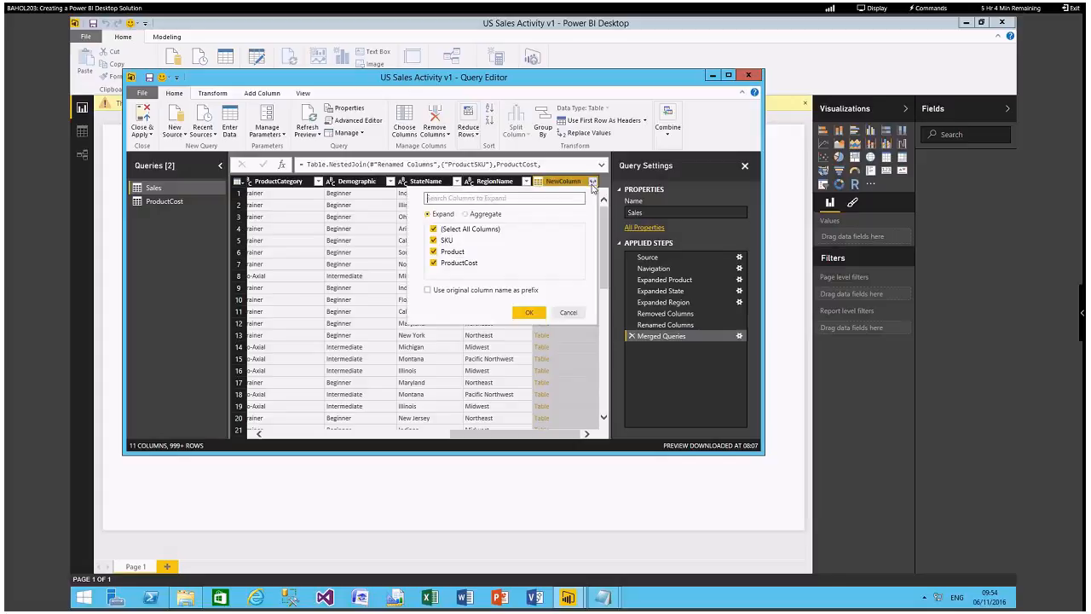
click(433, 230)
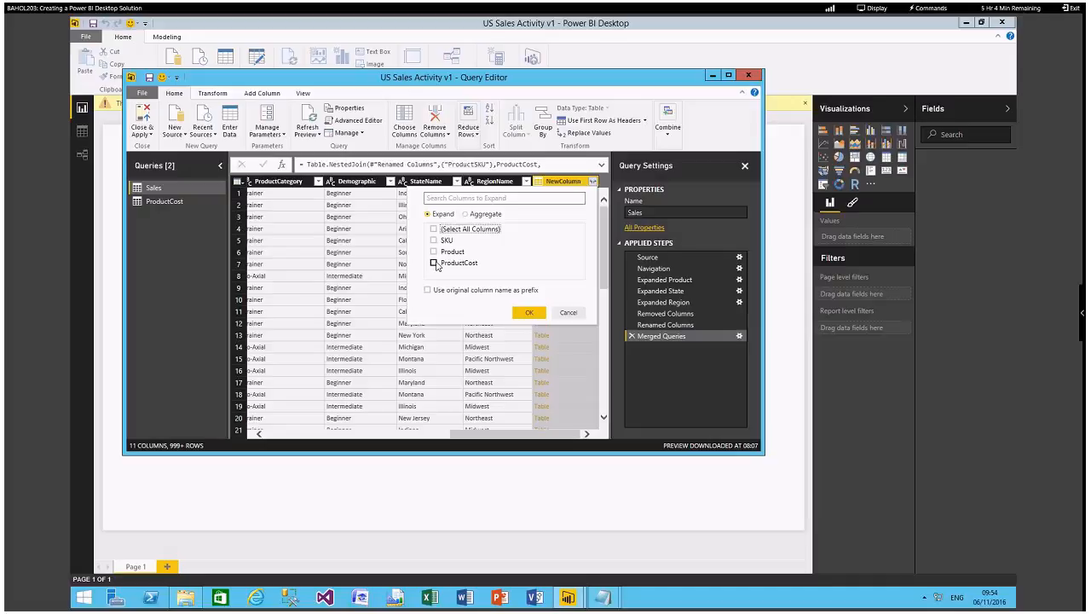
click(434, 263)
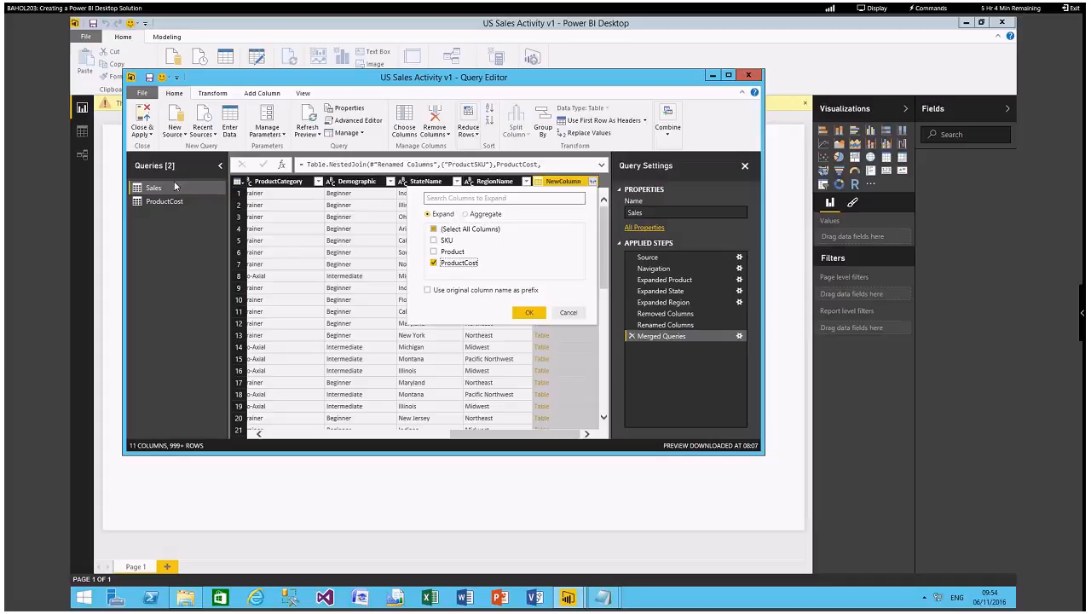
click(529, 313)
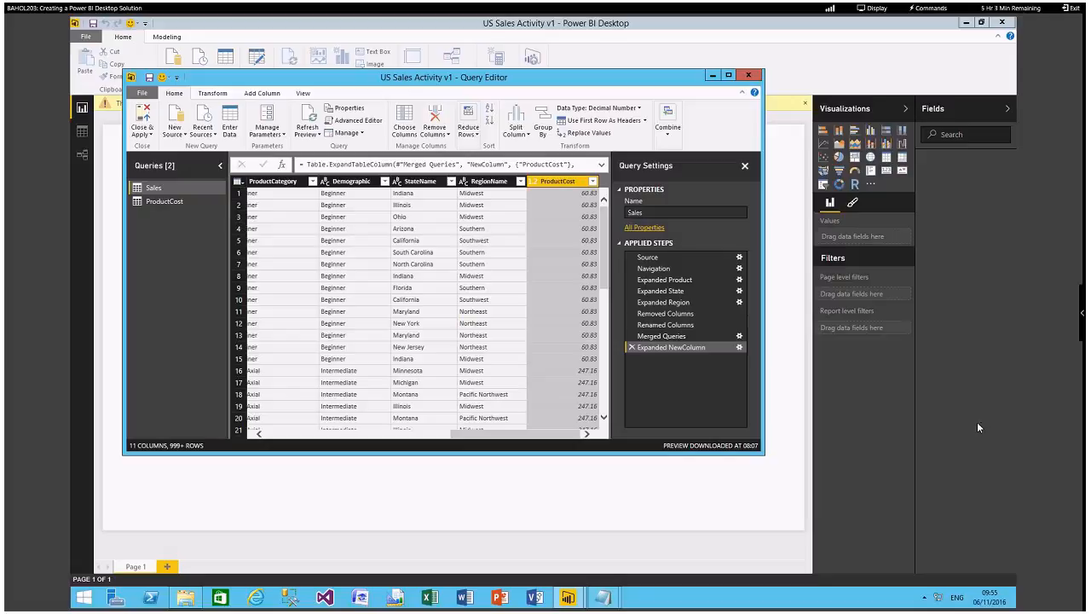
Add a column to the Sales query that multiplies Quantity by ProductCost.
drag(514, 437, 315, 442)
click(349, 182)
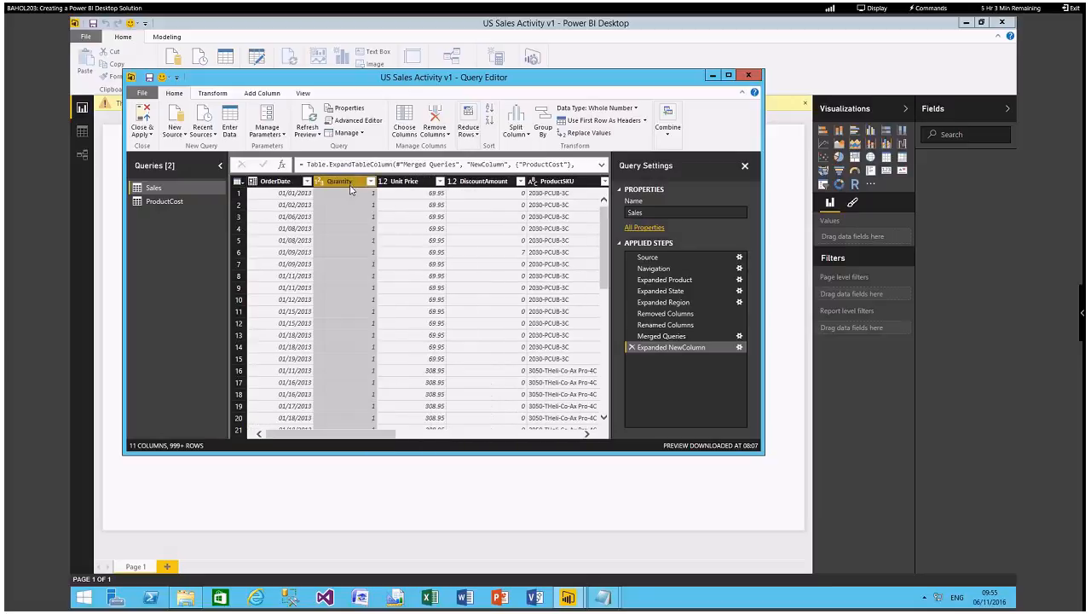
drag(367, 434, 599, 405)
click(560, 182)
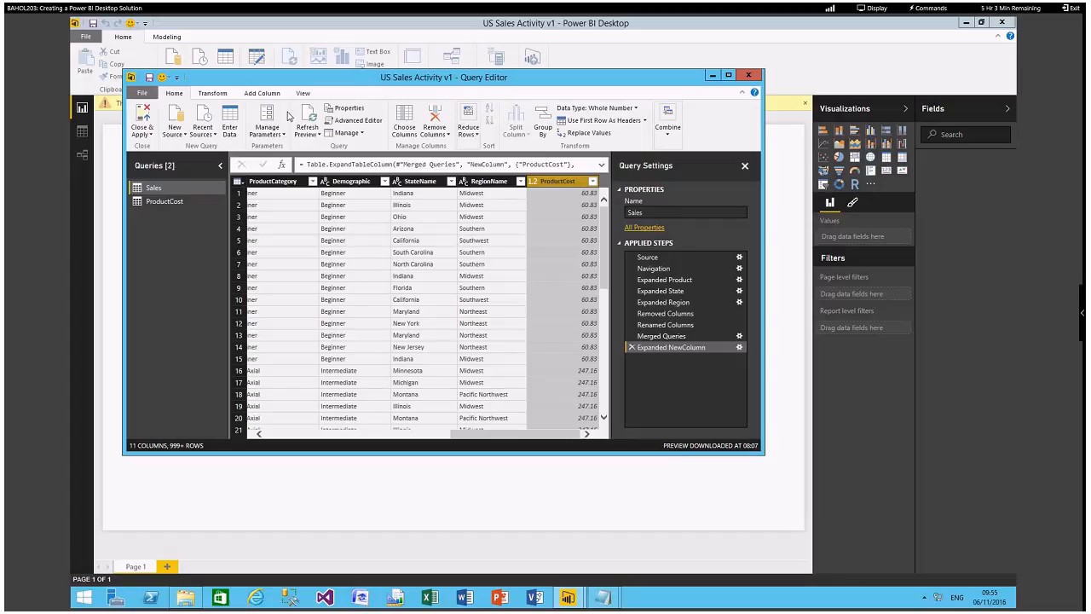
click(271, 94)
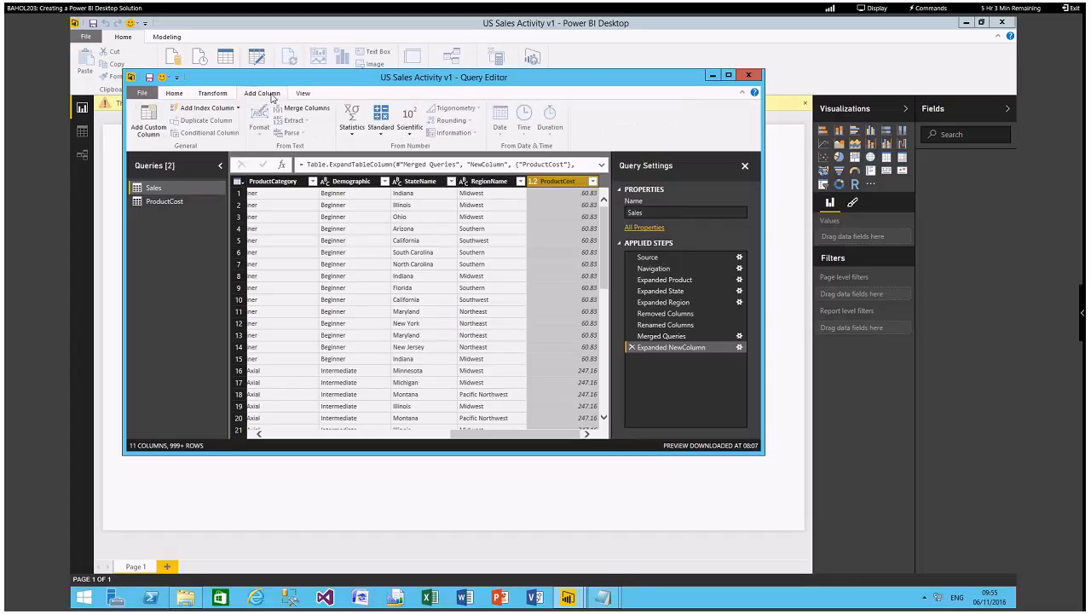
click(380, 136)
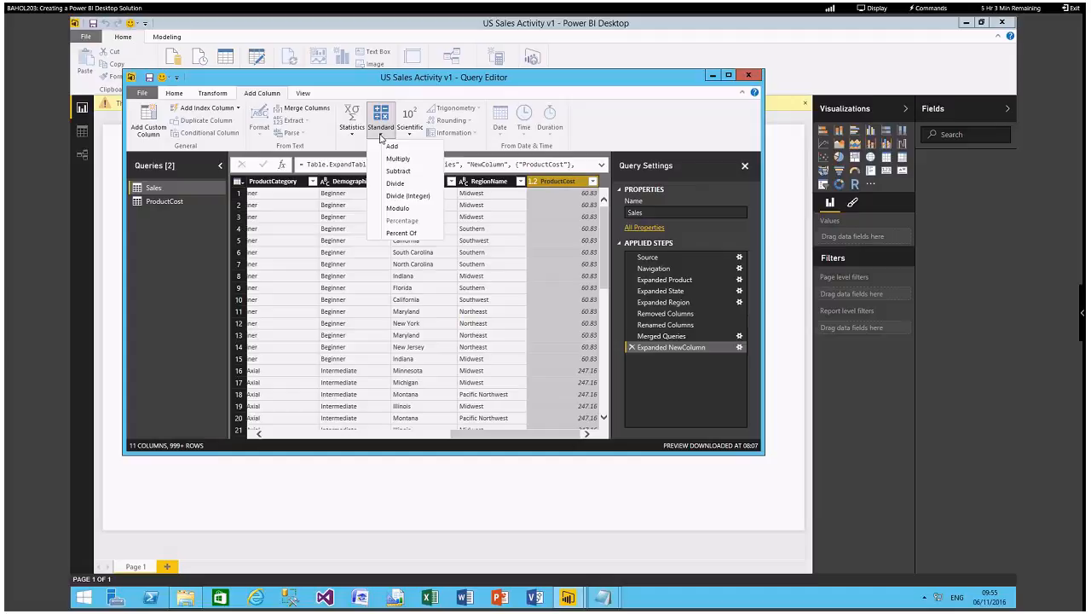
click(398, 158)
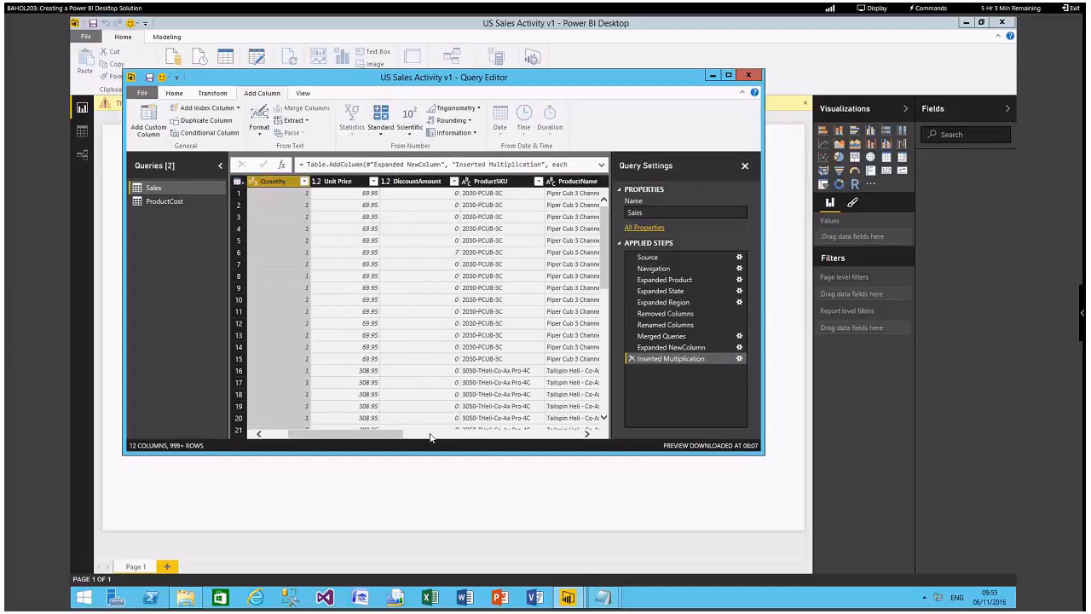
Rename the column that multiplies Quantity by ProductCost to Cost, and save the solution with the pending query changes applied.
drag(396, 434, 577, 433)
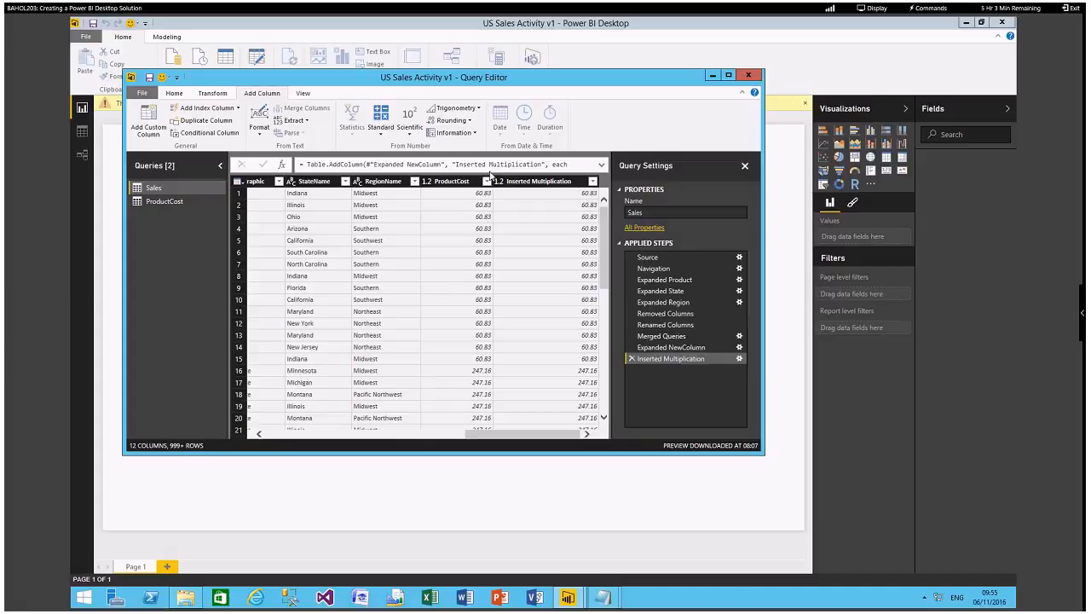
right_click(530, 186)
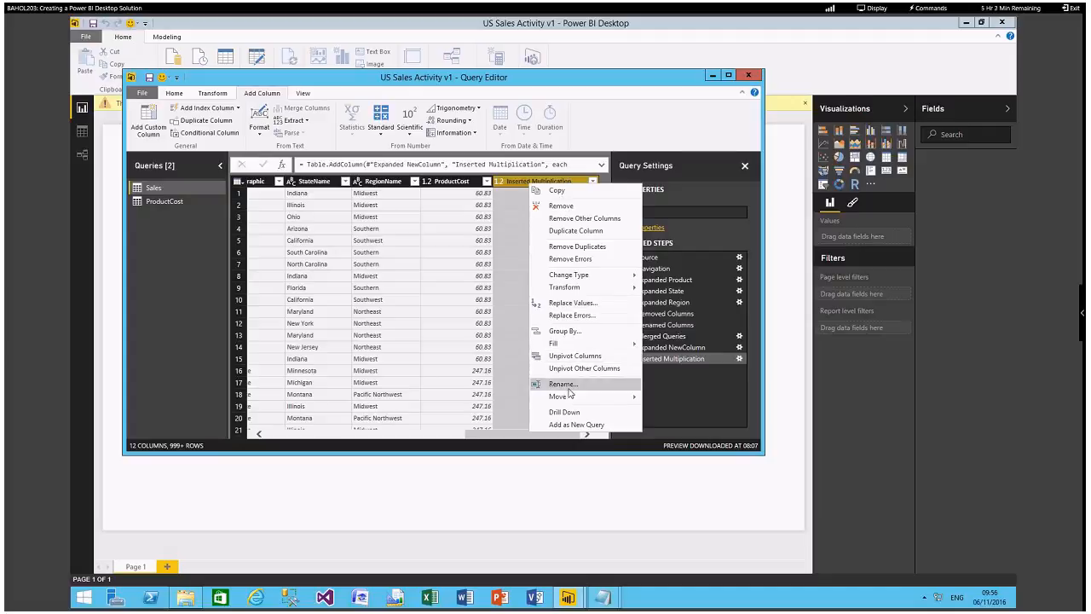
key(Escape)
key(F2)
text(Cost)
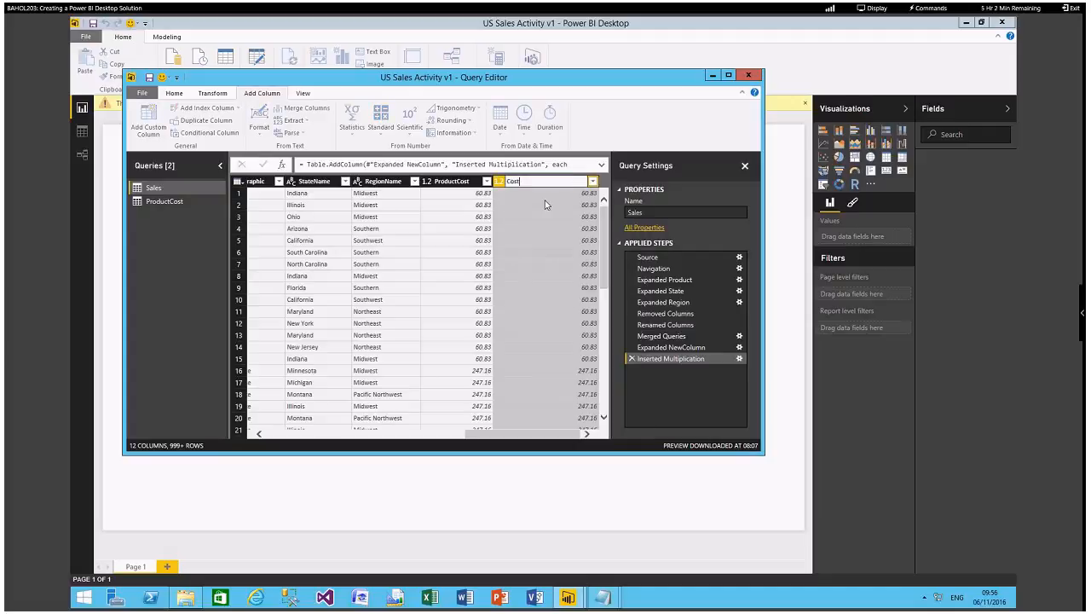
key(Return)
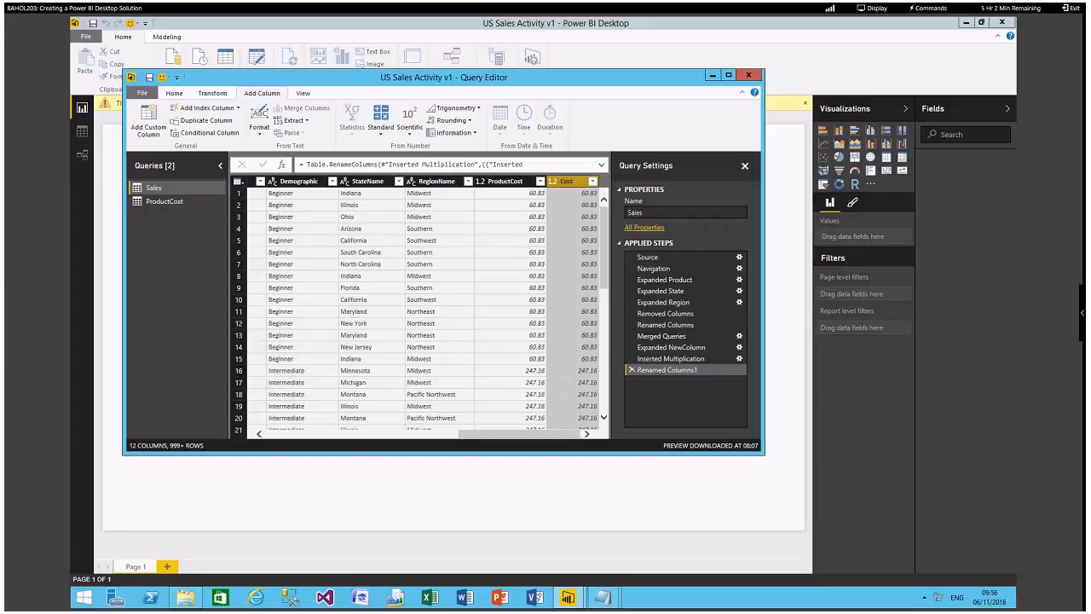
click(149, 79)
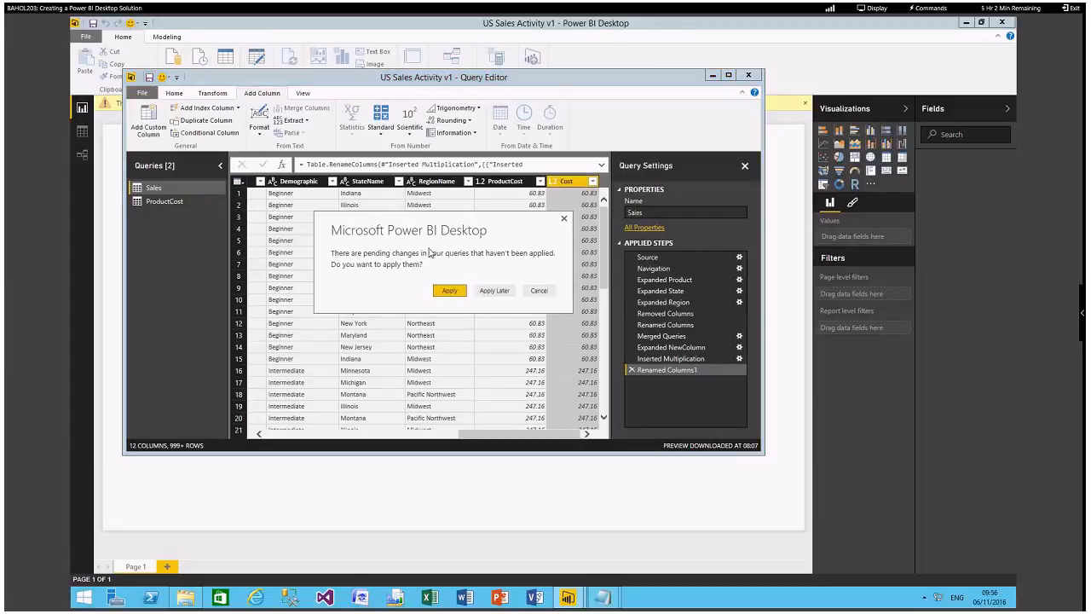
click(450, 290)
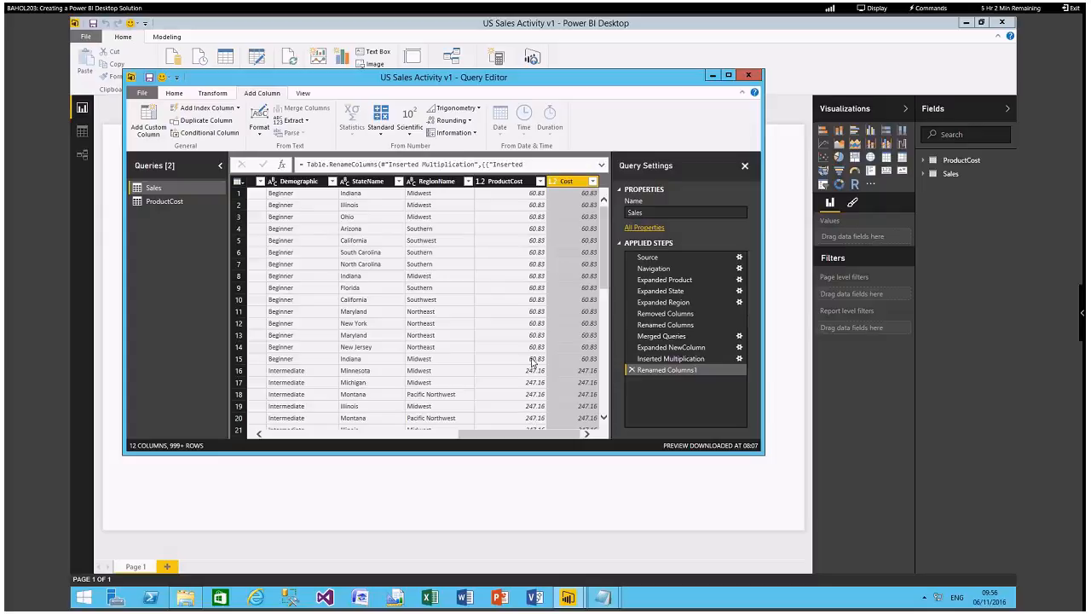
Add the Region table from the recent source MICROSOFTBI: TailspinToys-US as a new query.
click(176, 95)
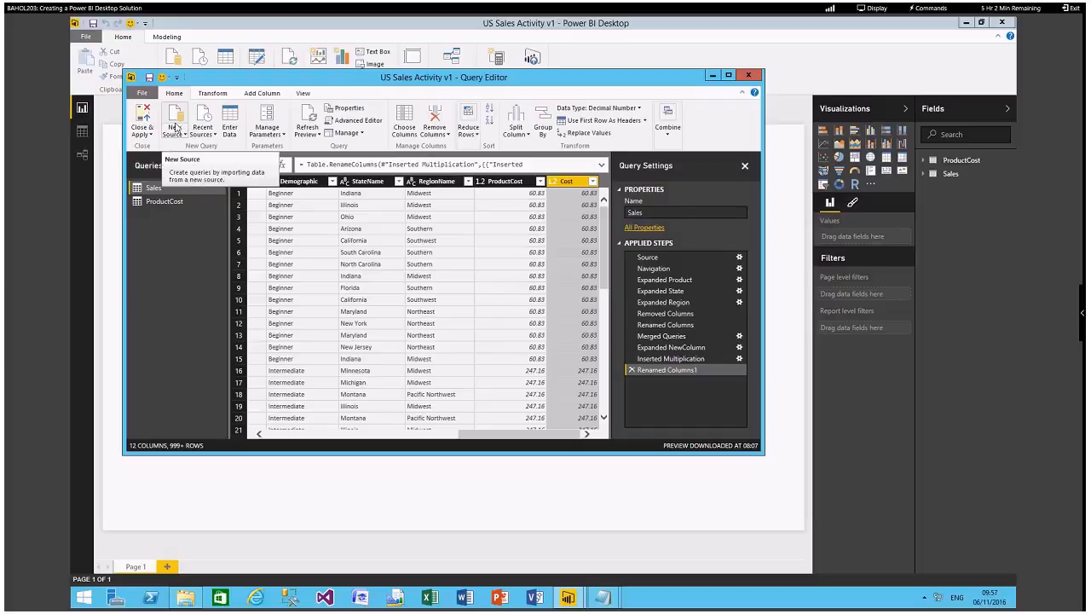
click(205, 137)
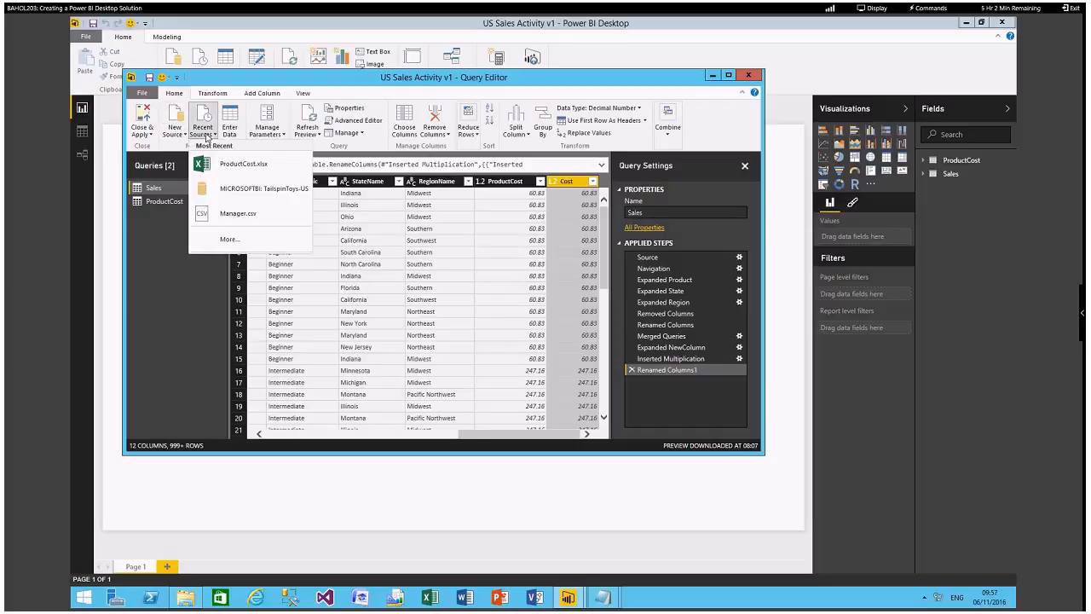
click(263, 189)
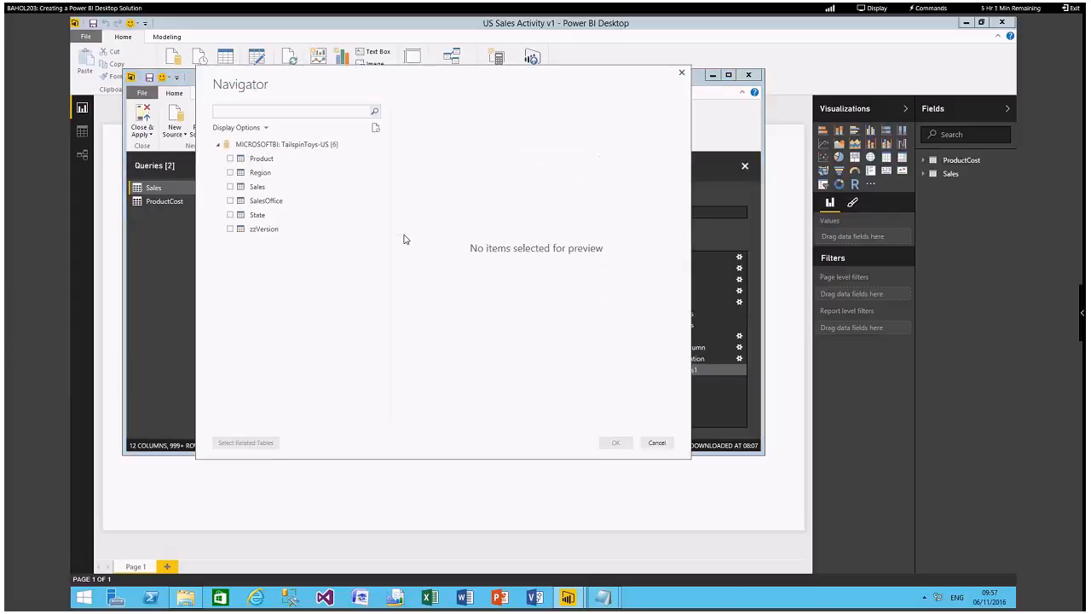
click(230, 172)
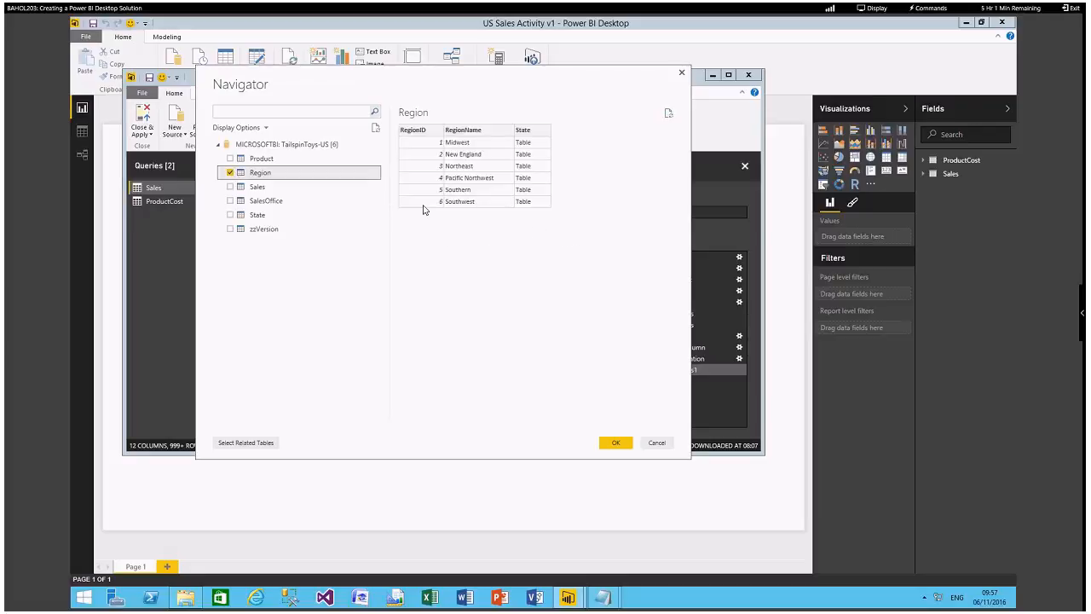
click(611, 443)
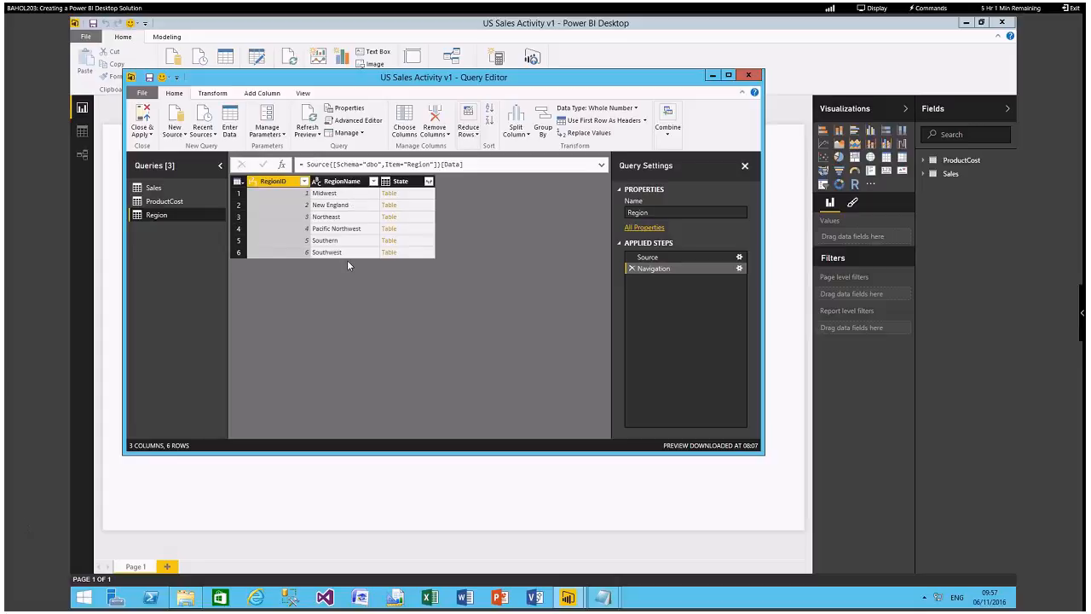
Remove all columns except RegionName from the Region query.
click(348, 182)
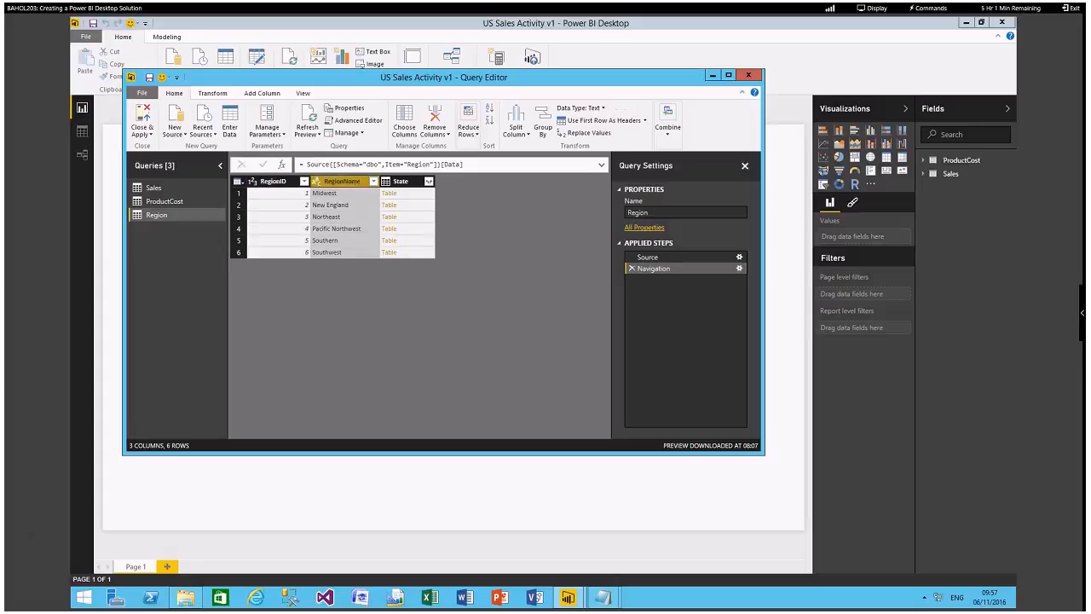
right_click(350, 185)
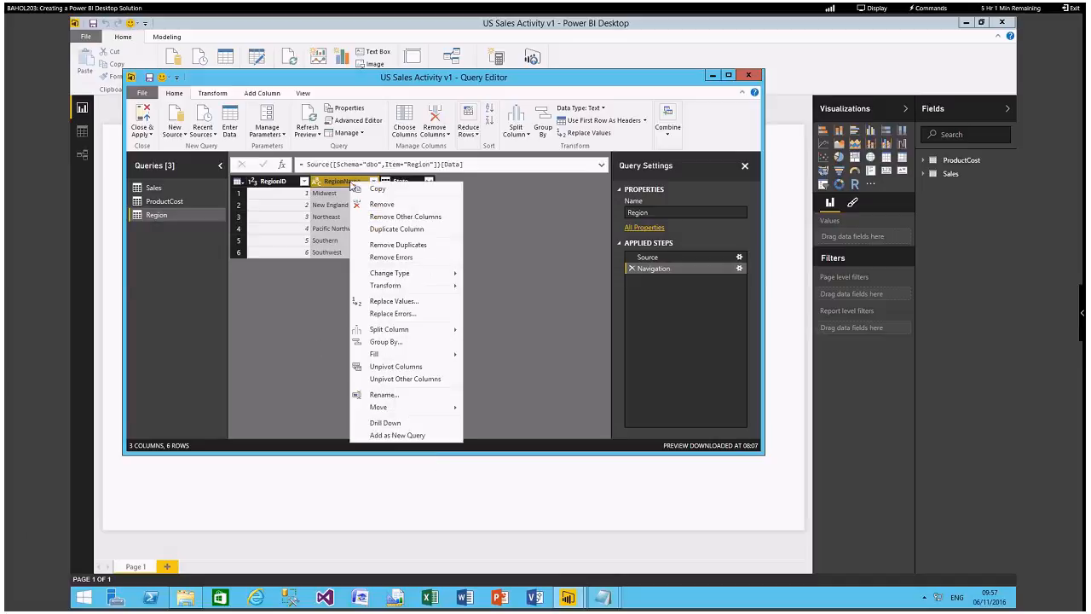
click(402, 218)
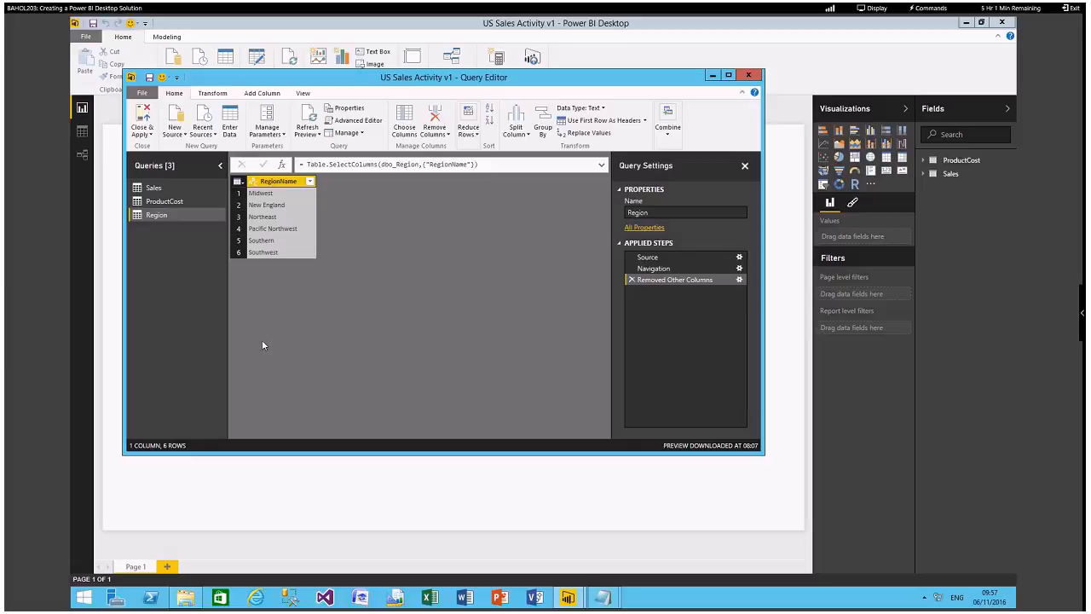
Import Manager.csv from Lab02's Assets folder as a new comma-delimited query and use its first row as headers.
click(179, 136)
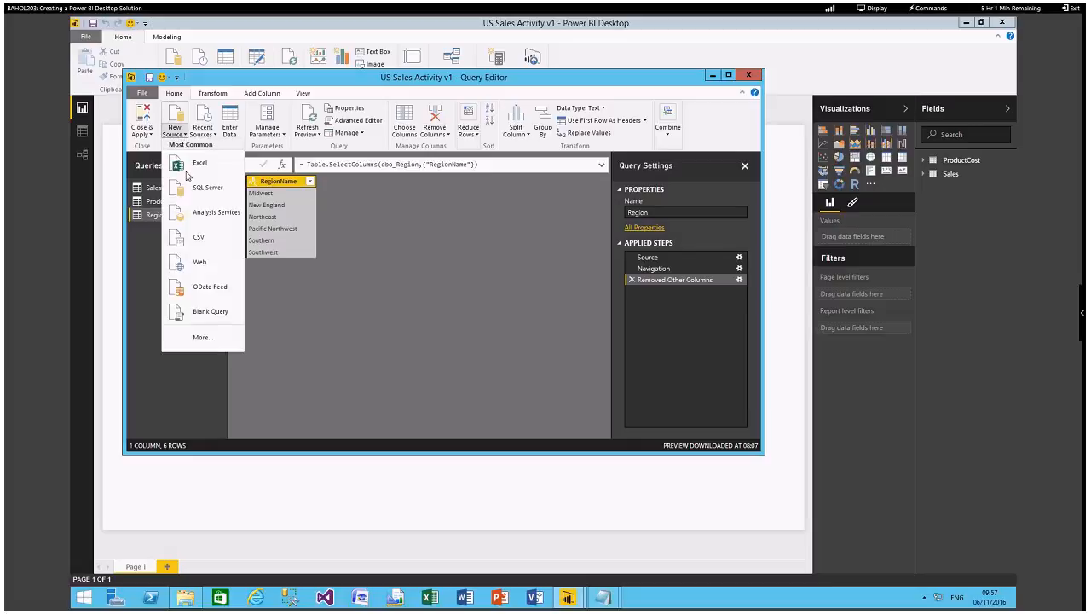
click(205, 235)
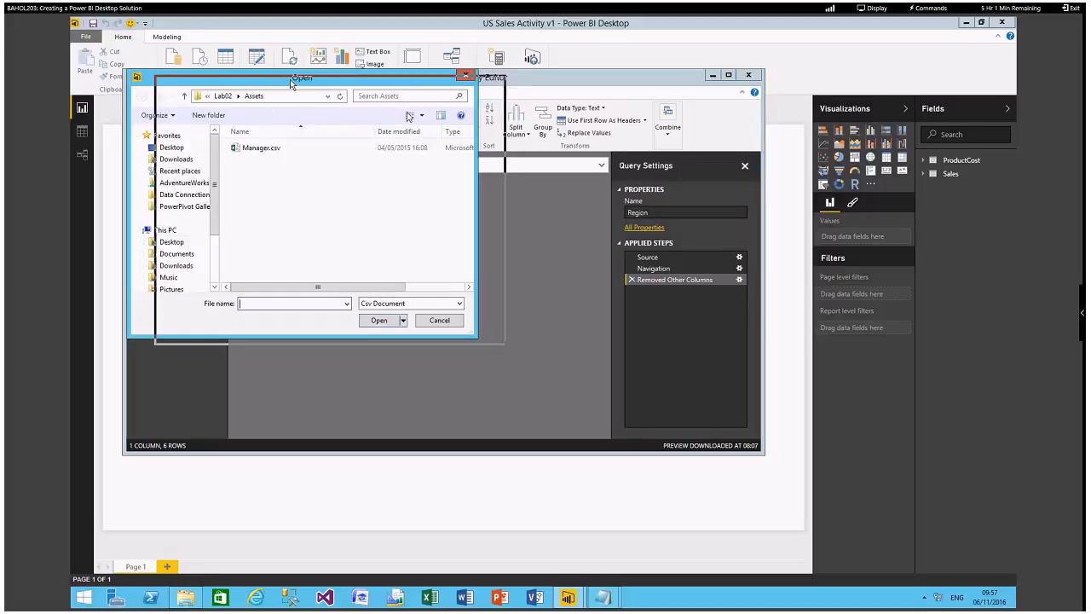
drag(262, 83, 407, 122)
click(406, 187)
click(523, 358)
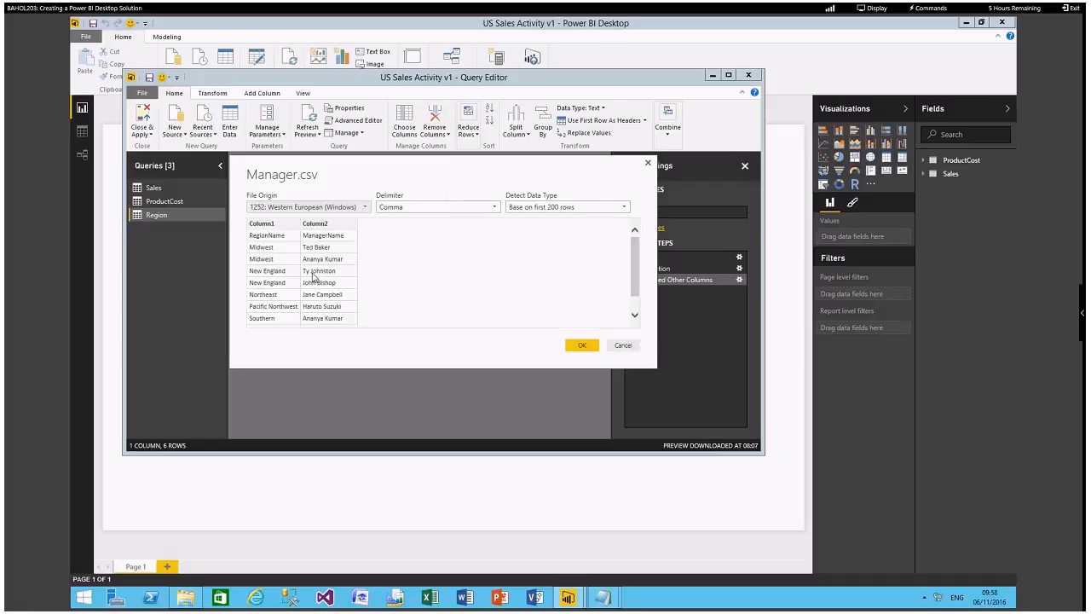
click(573, 343)
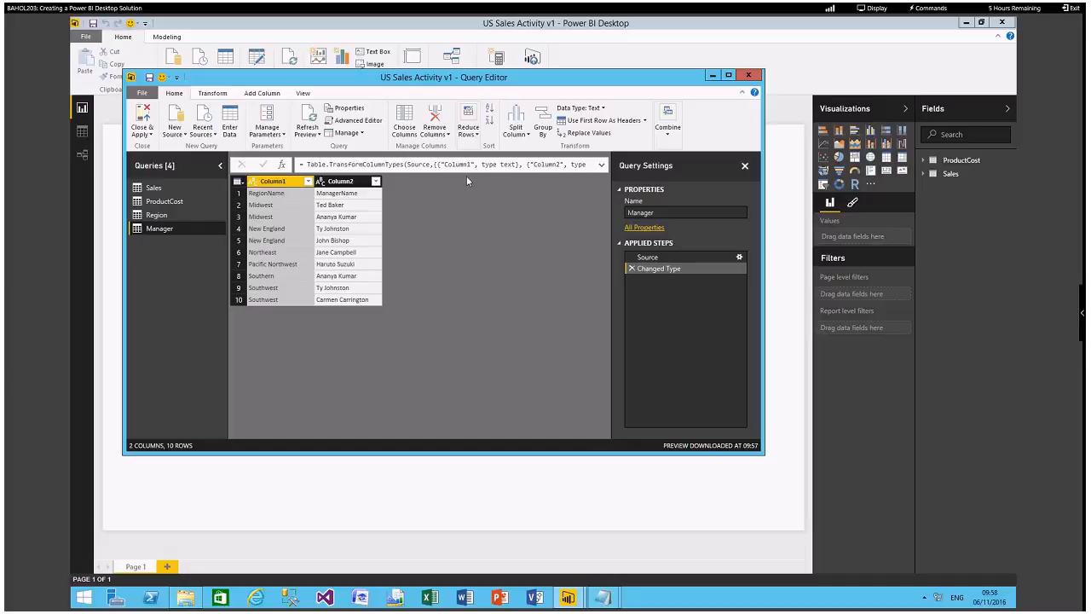
click(598, 128)
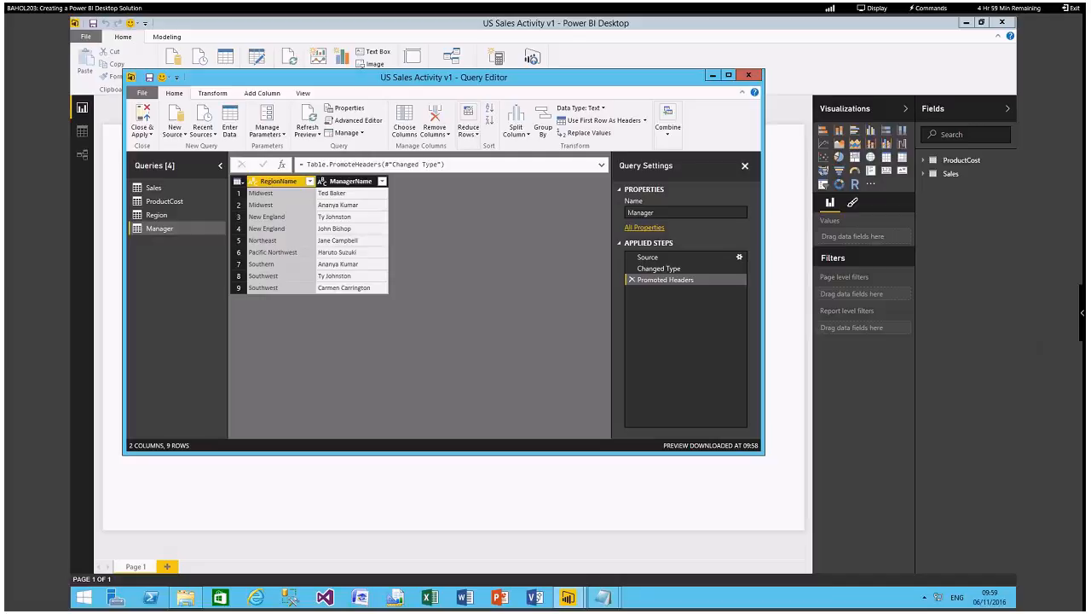
Create a blank query and name it Date.
click(180, 134)
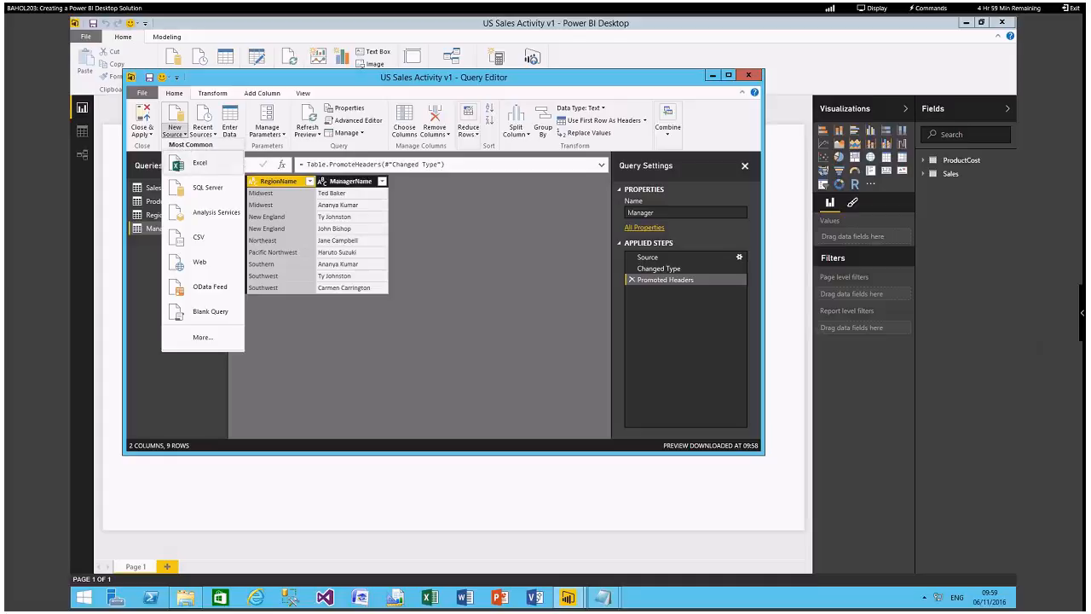
click(209, 312)
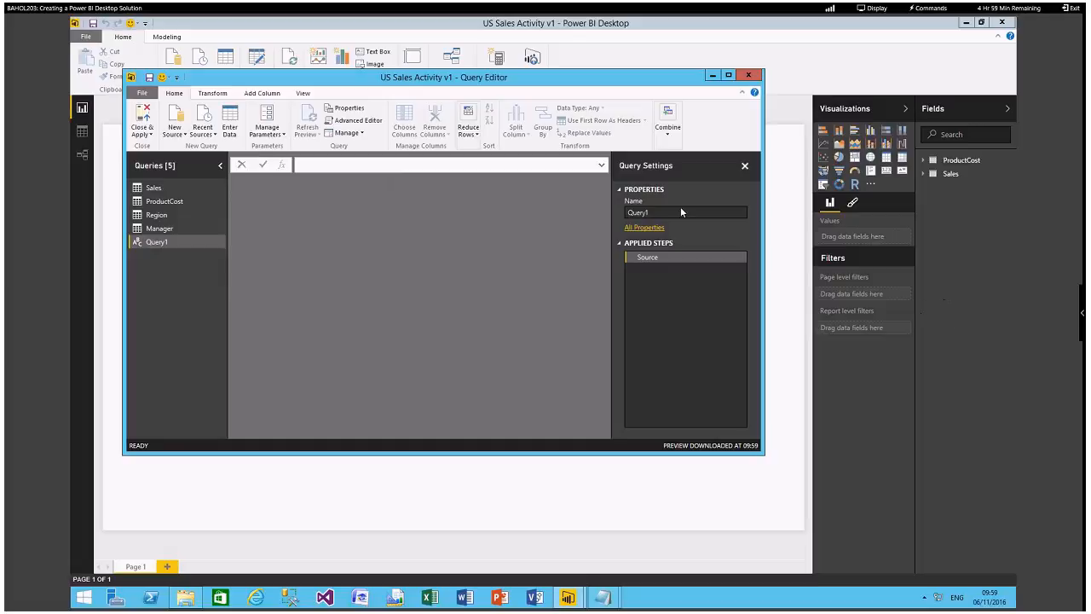
drag(657, 211, 617, 217)
text(Date)
click(507, 227)
Switch to Notepad and copy the entire date function from DateGenerationFunction.txt, then minimize that window.
mouse_move(603, 597)
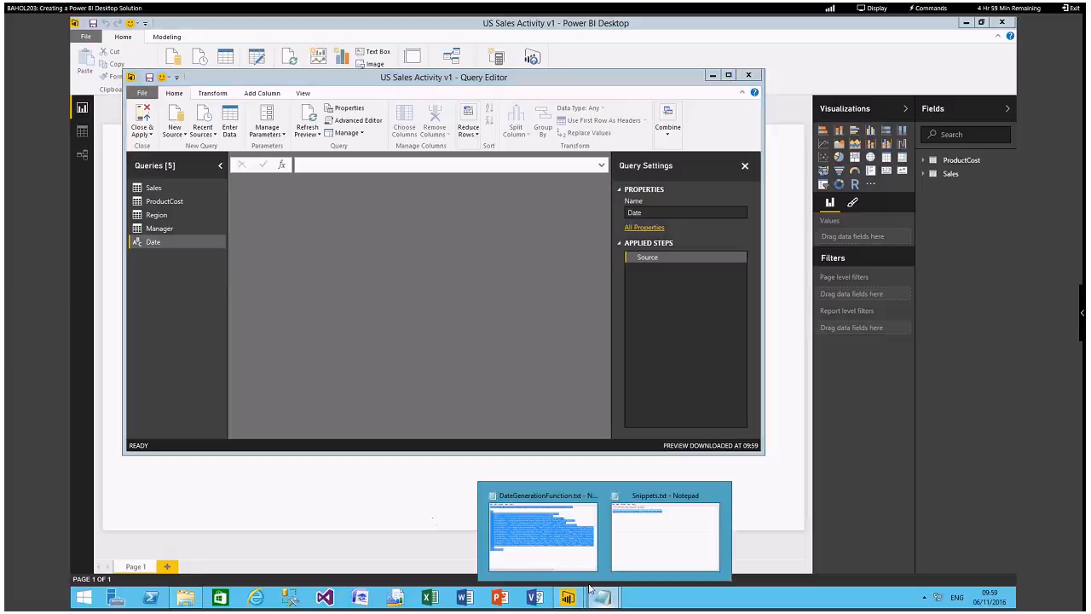
click(532, 530)
right_click(284, 257)
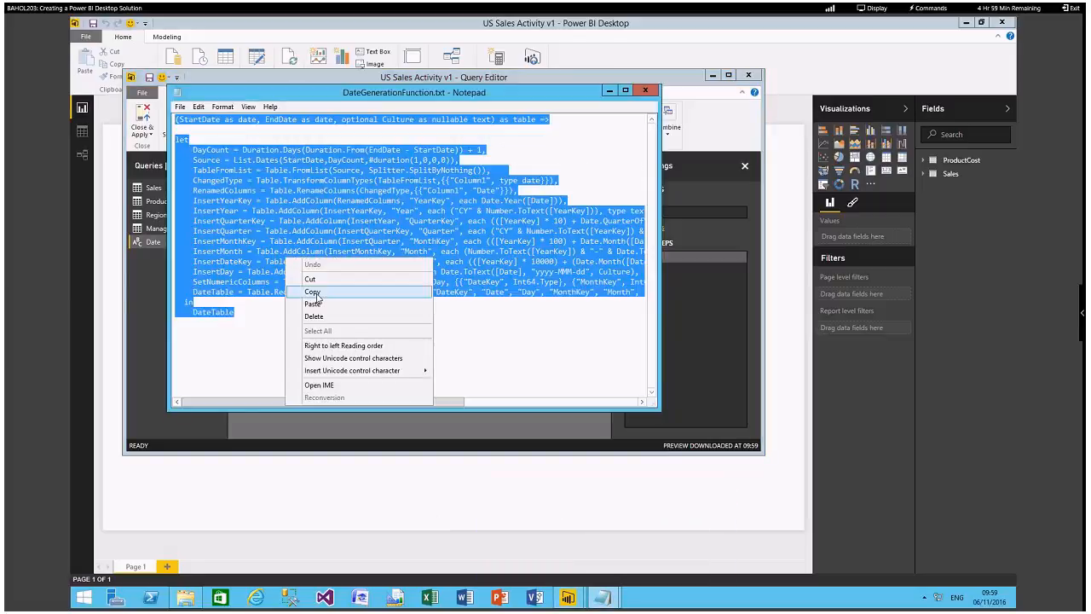
click(300, 291)
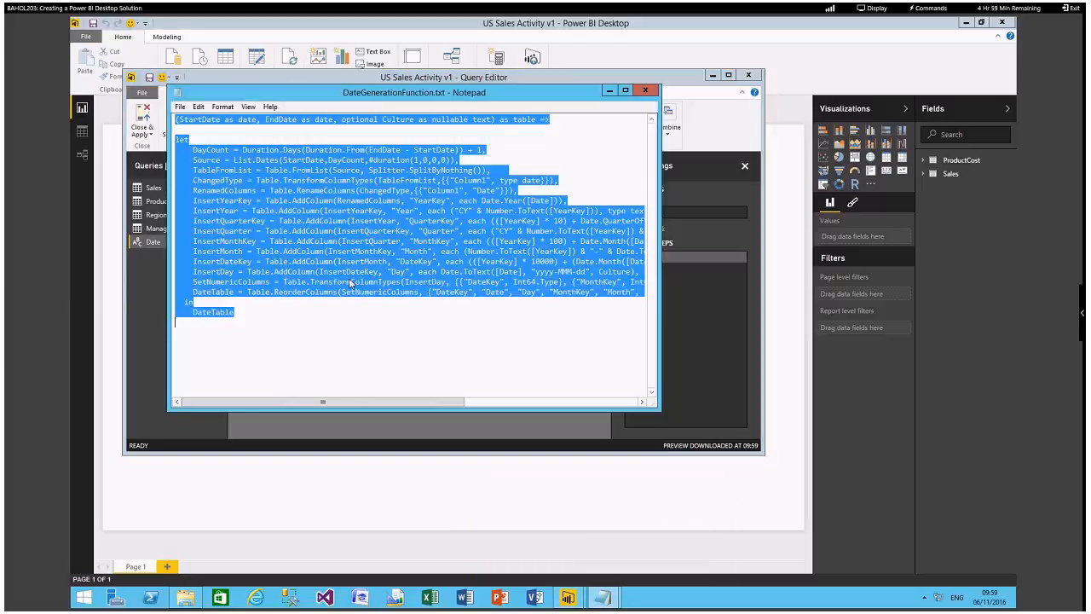
click(609, 91)
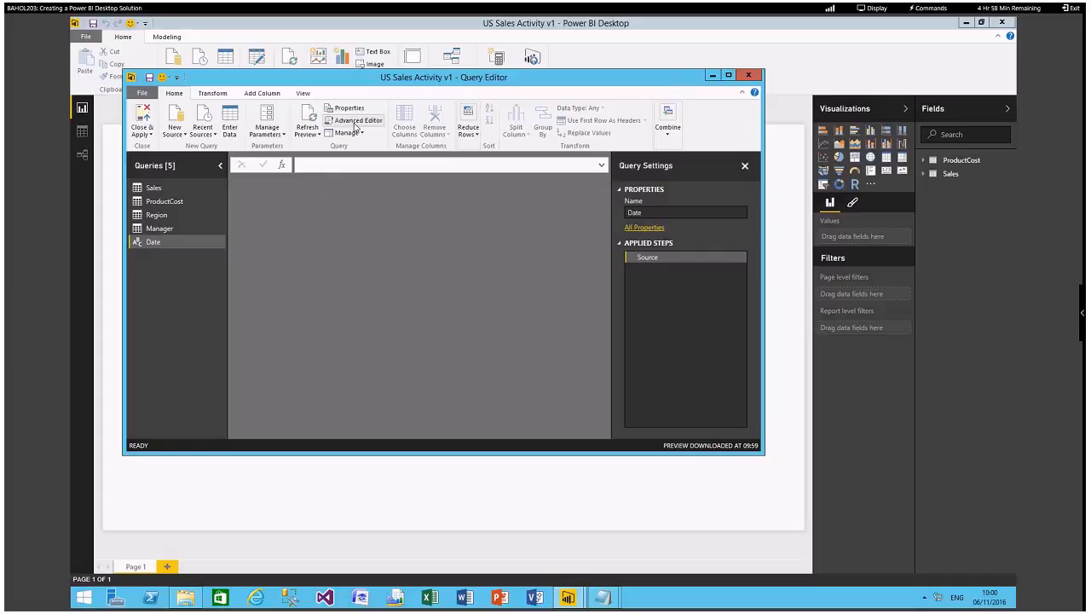
Replace the Date query's code in the Advanced Editor with the copied date generation function.
click(356, 124)
drag(275, 229, 197, 185)
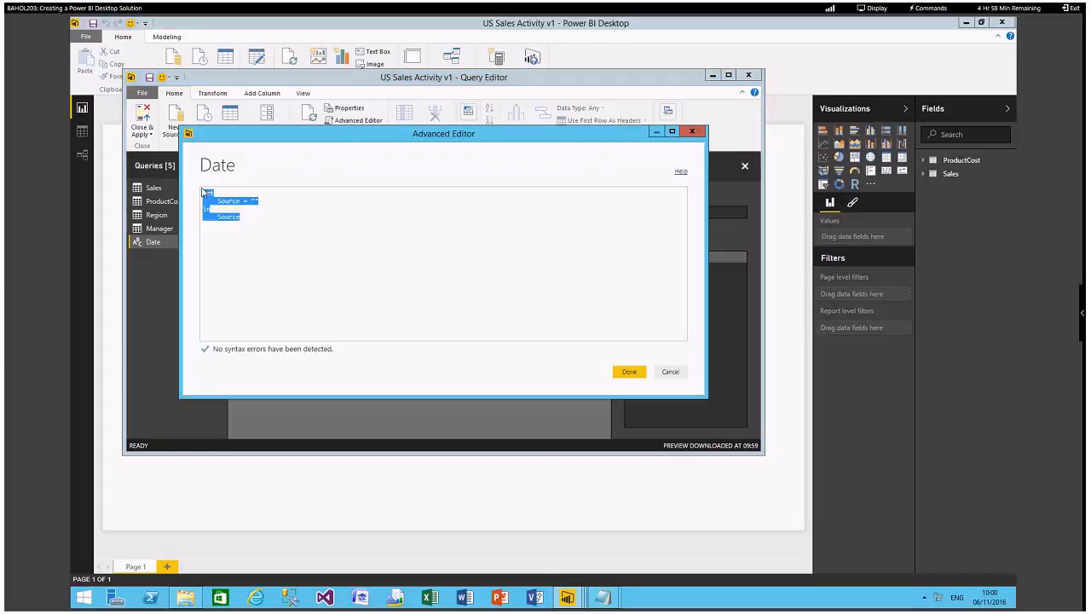
key(ctrl+v)
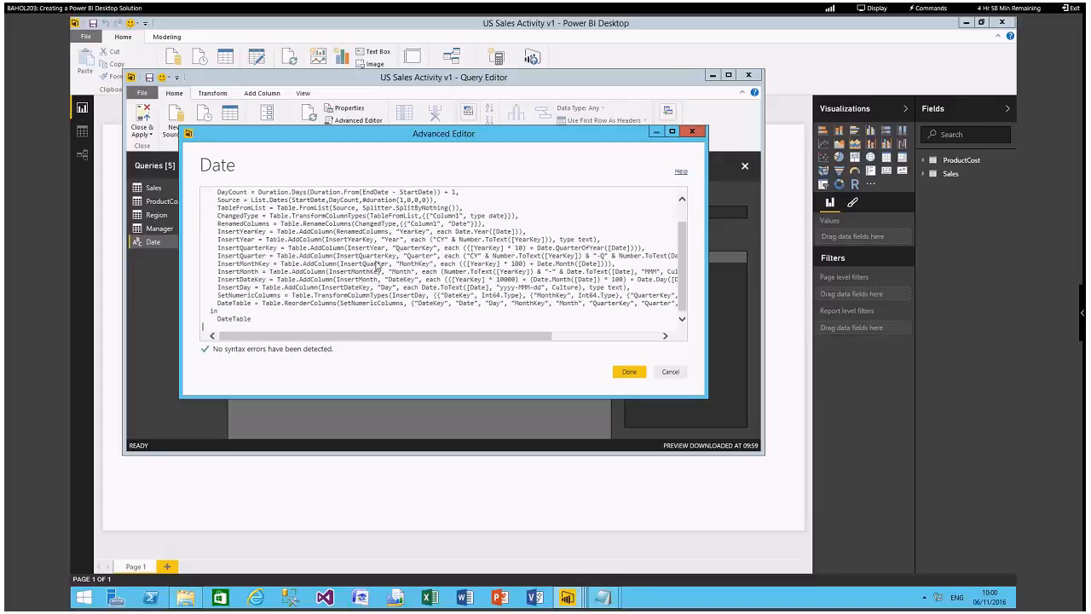
scroll(682, 296, up, 1)
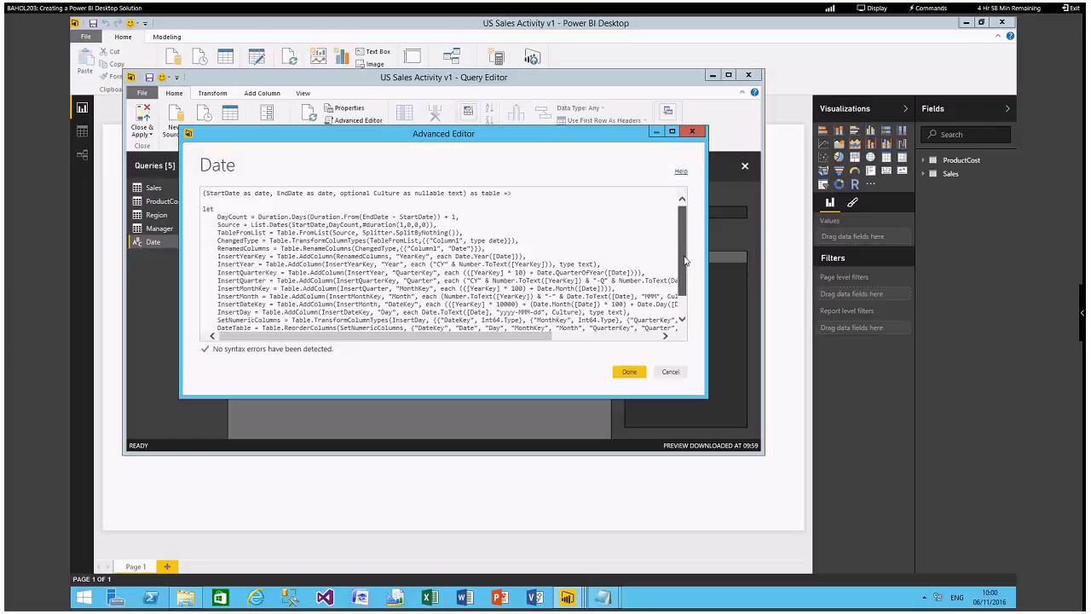
scroll(684, 260, down, 1)
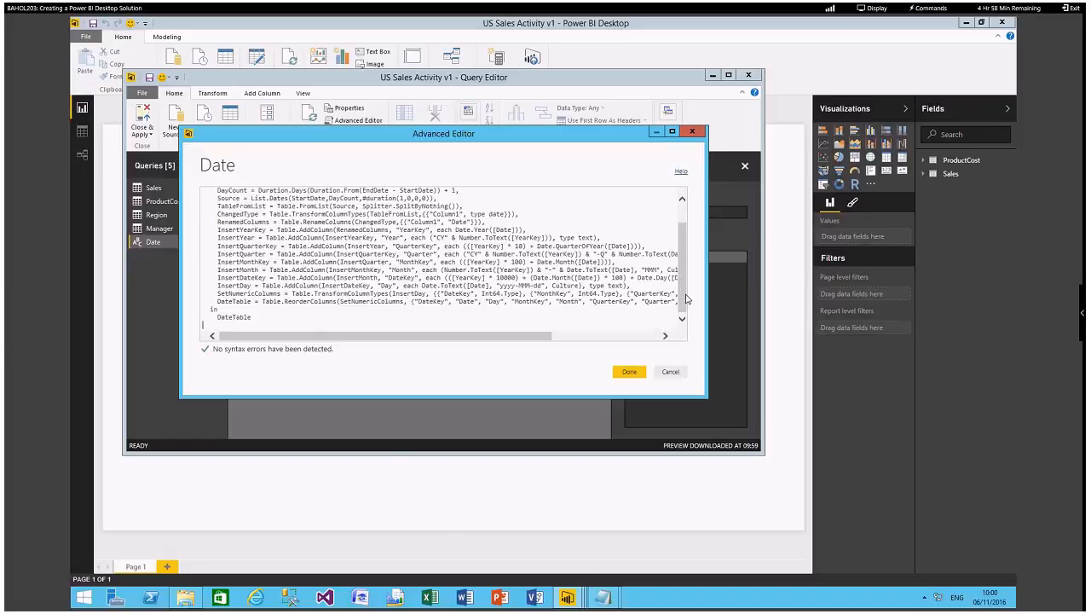
click(628, 372)
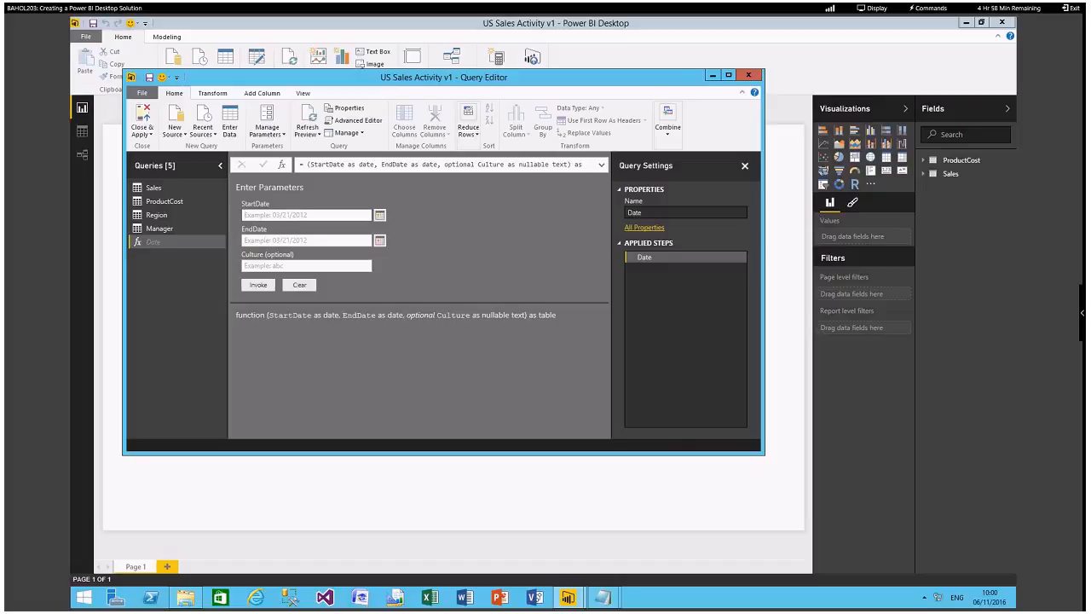
Invoke the Date function with StartDate 01/01/2013, EndDate 12/31/2015 and Culture en.
click(298, 217)
text(01/01/2013)
click(278, 242)
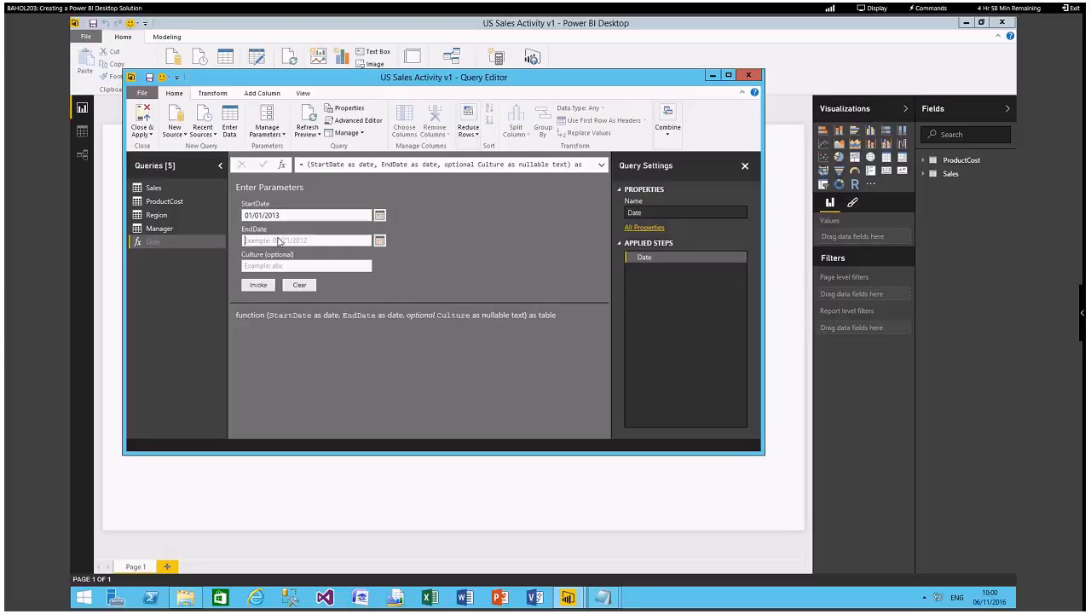
text(12/31/2015)
click(279, 266)
text(en)
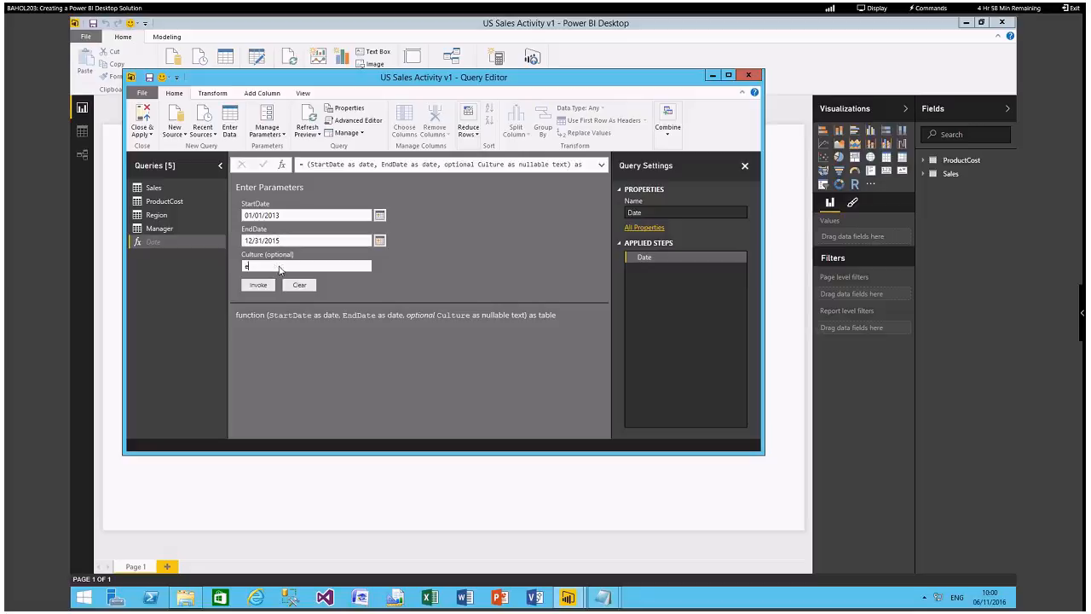
click(259, 286)
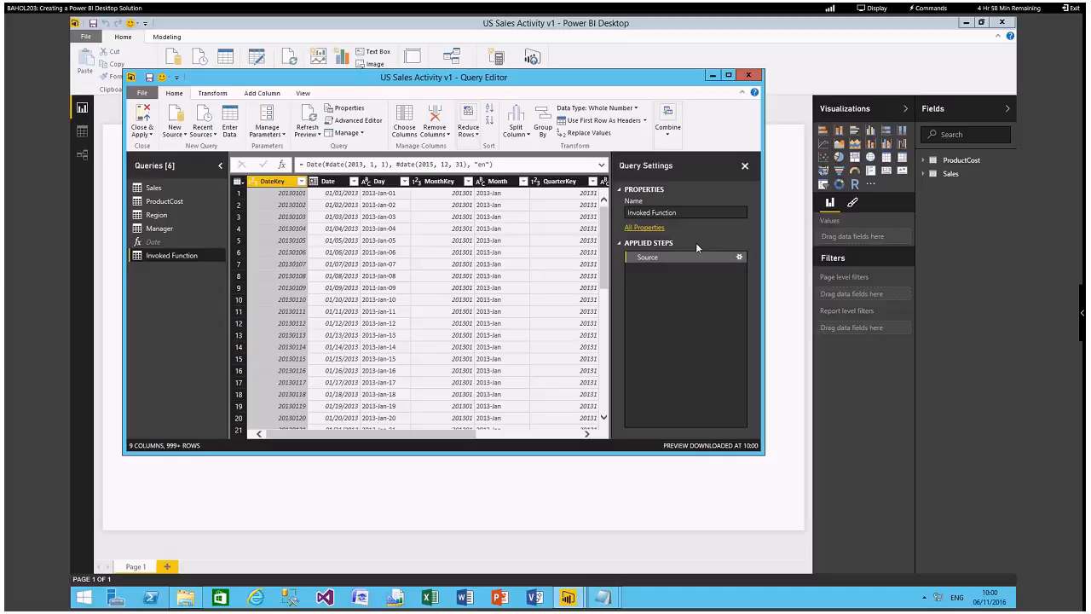
Rename the query produced by invoking the Date function as Dates.
click(691, 213)
drag(691, 213, 621, 215)
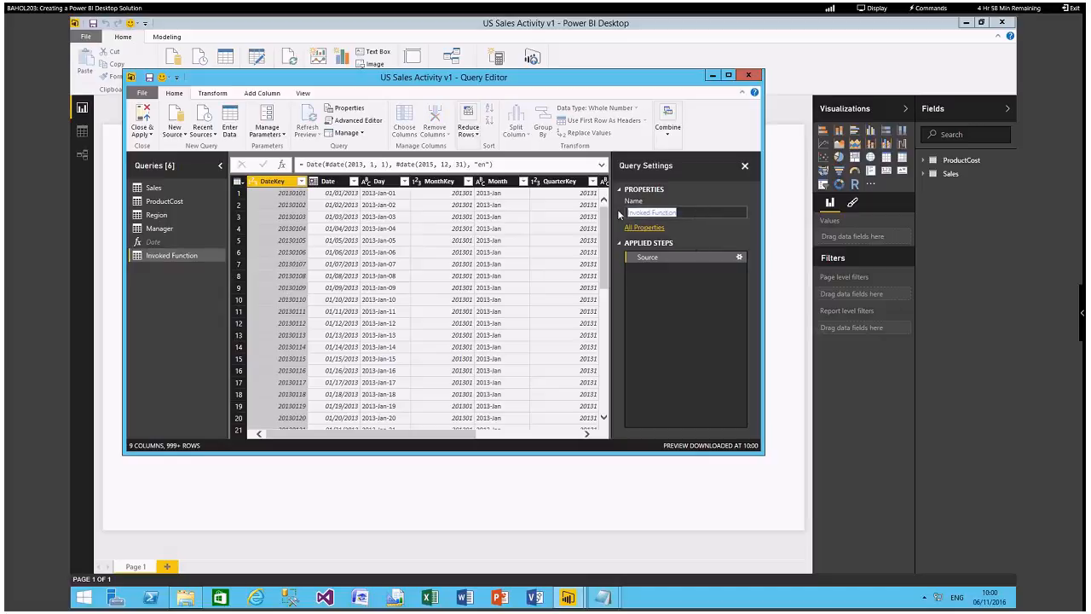
text(Dates)
click(524, 263)
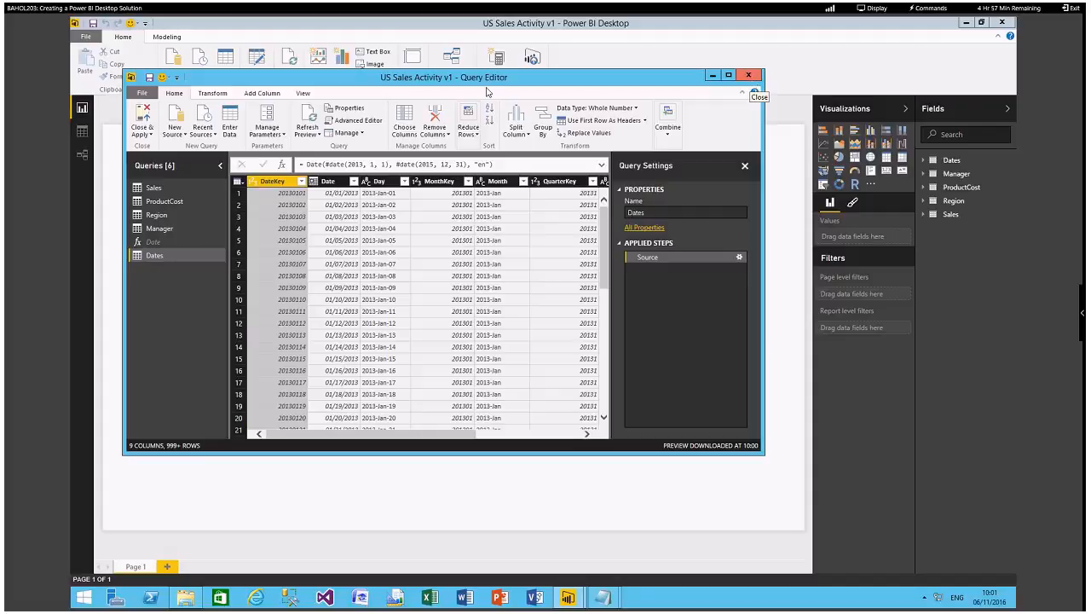
Apply the pending query changes to the model and close the Query Editor.
click(148, 134)
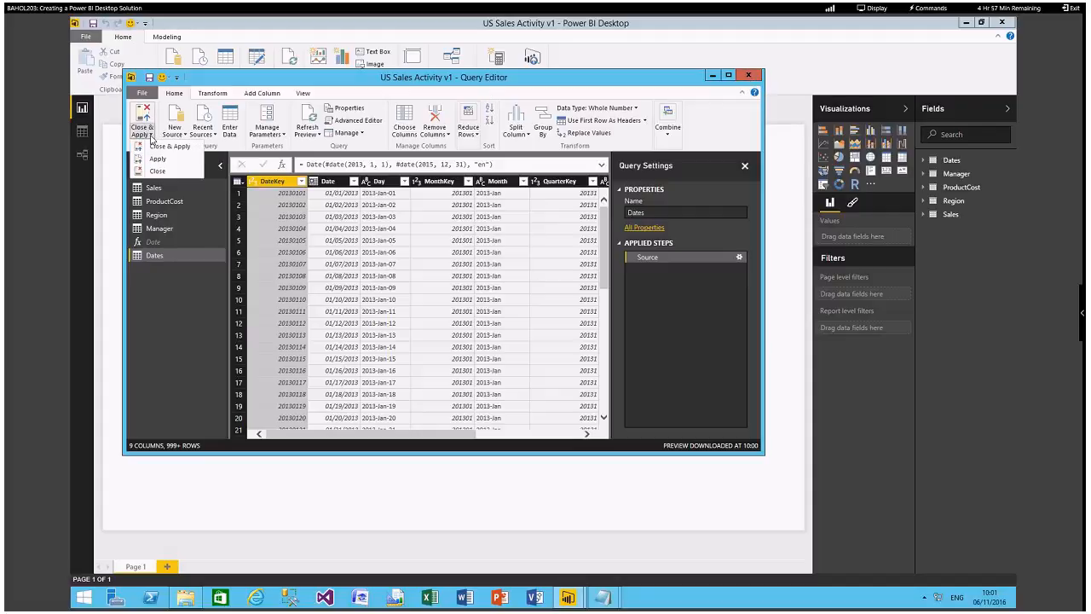
click(164, 147)
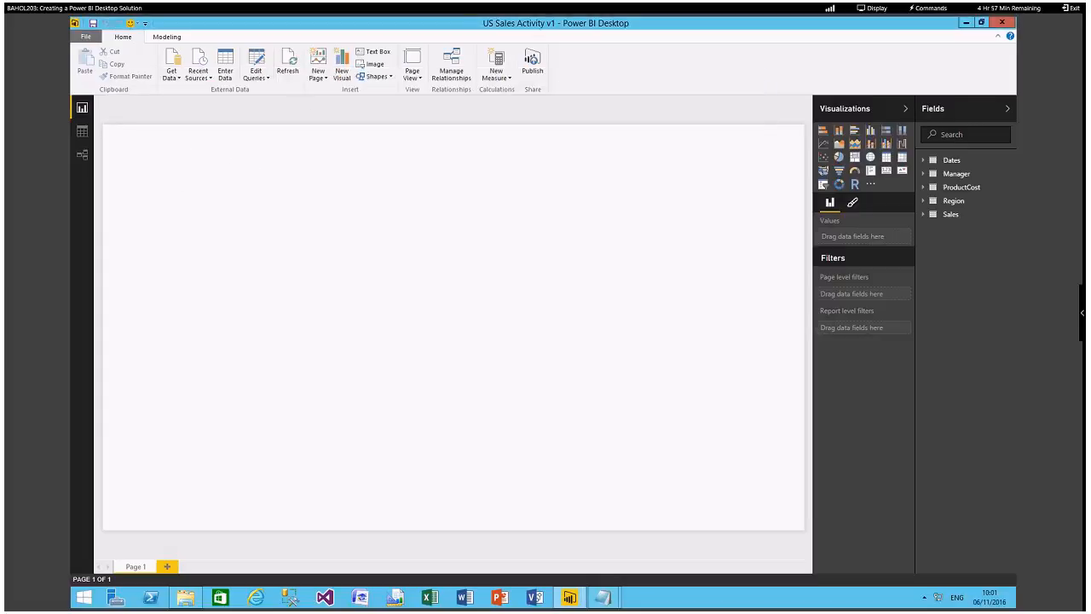
Show the model's relationship diagram and reposition the Region table below Manager and the Sales table between Manager and Dates.
click(83, 155)
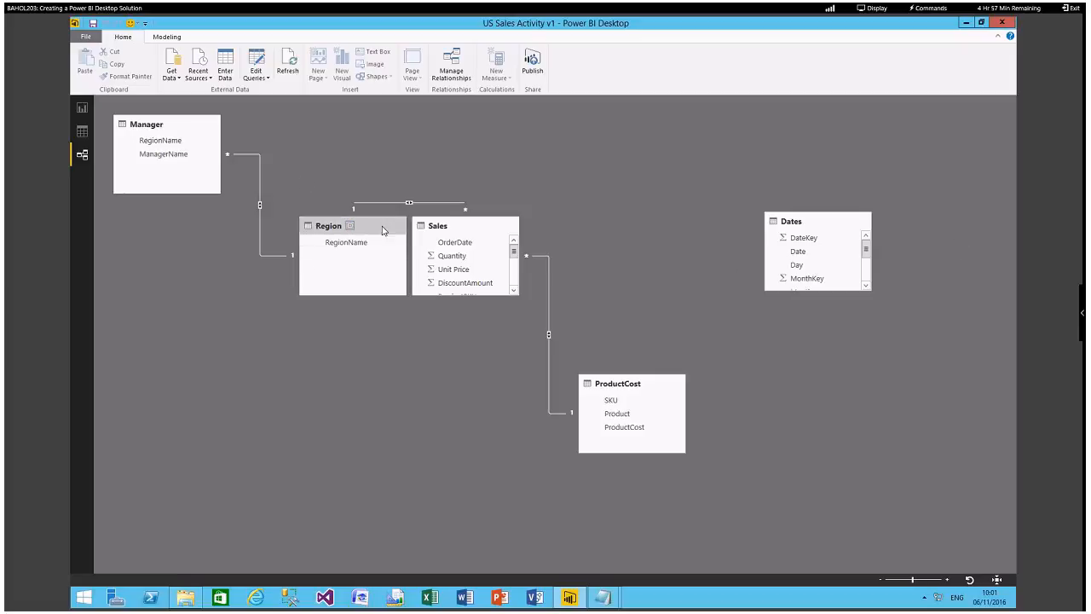
drag(382, 236, 242, 313)
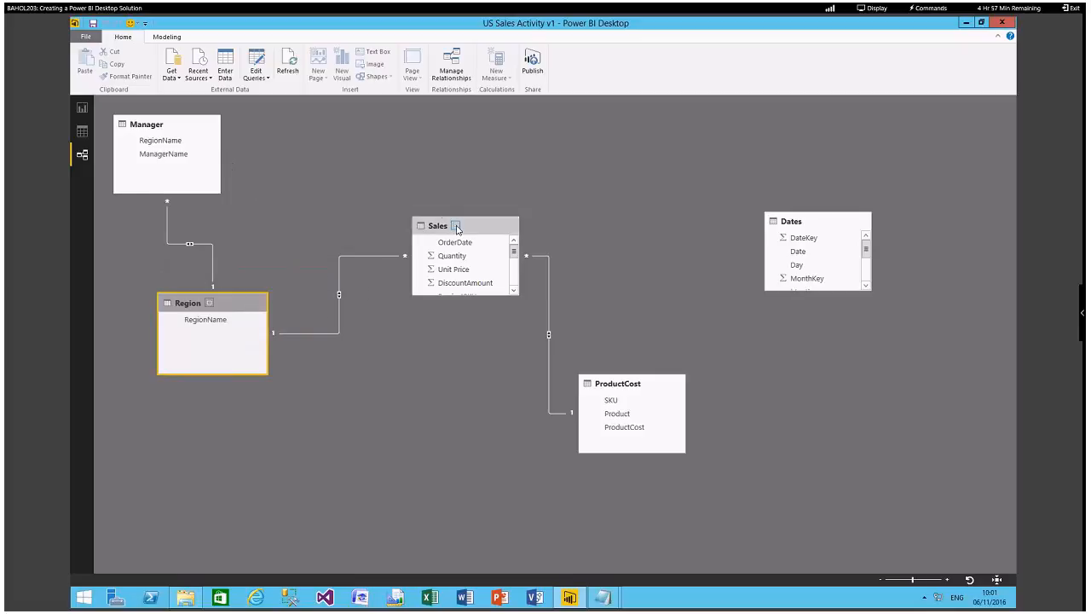
drag(459, 219, 397, 180)
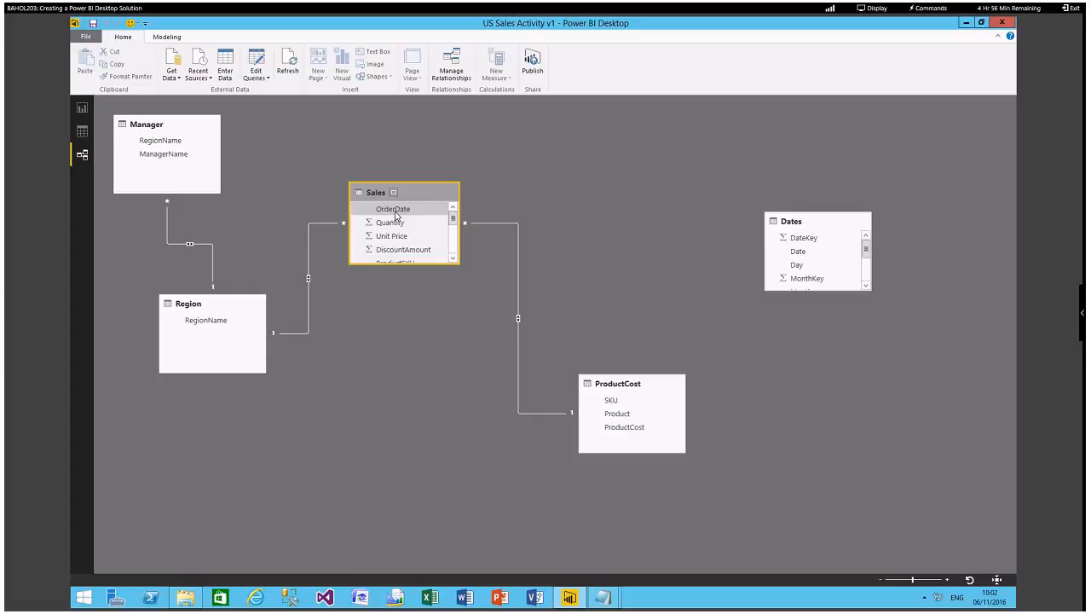
Create a relationship between the OrderDate column of Sales and the Date column of Dates.
drag(396, 217, 800, 256)
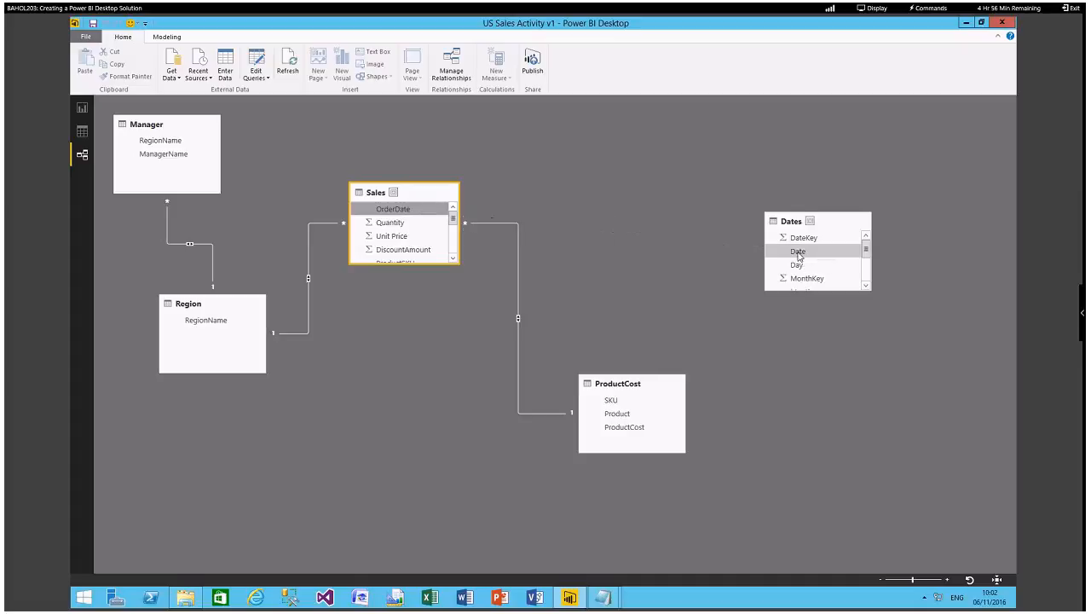
click(454, 325)
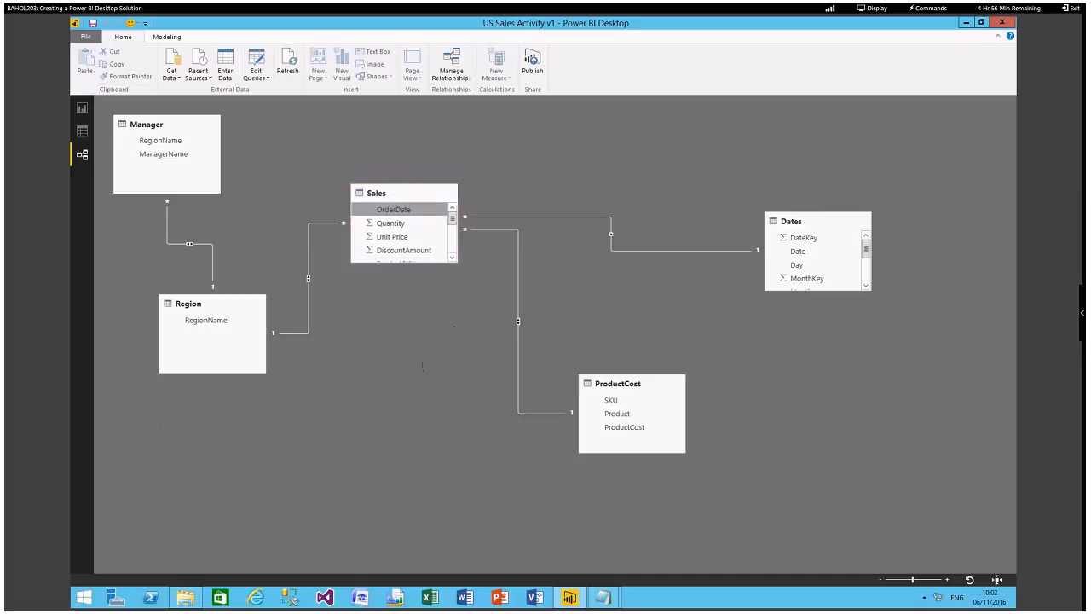
click(410, 220)
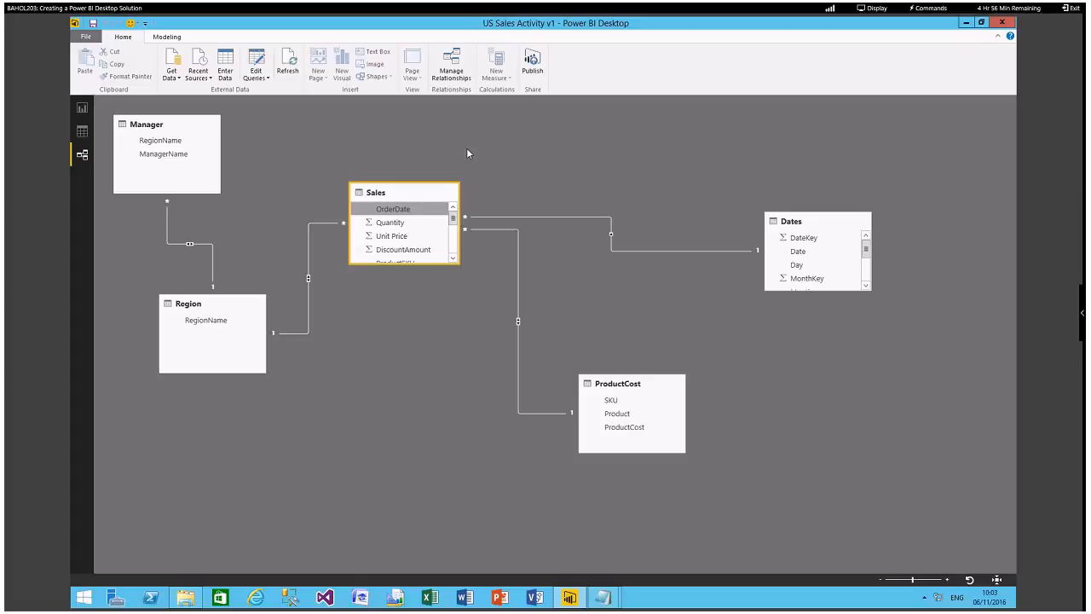
click(423, 319)
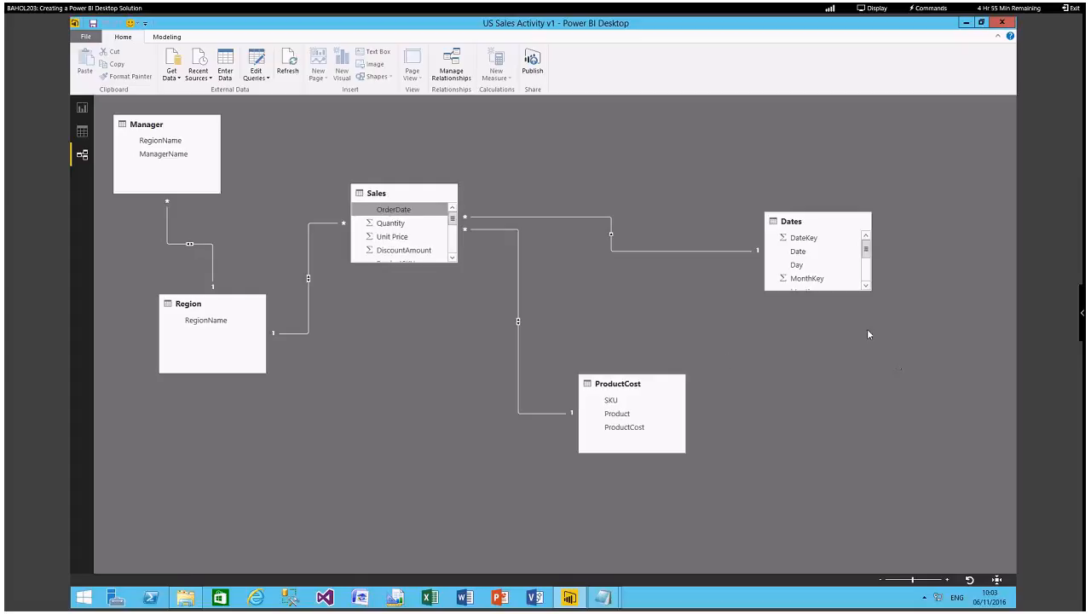
Review the model's relationship list and the settings of the Manager-to-Region relationship on RegionName, and close both dialogs.
click(457, 75)
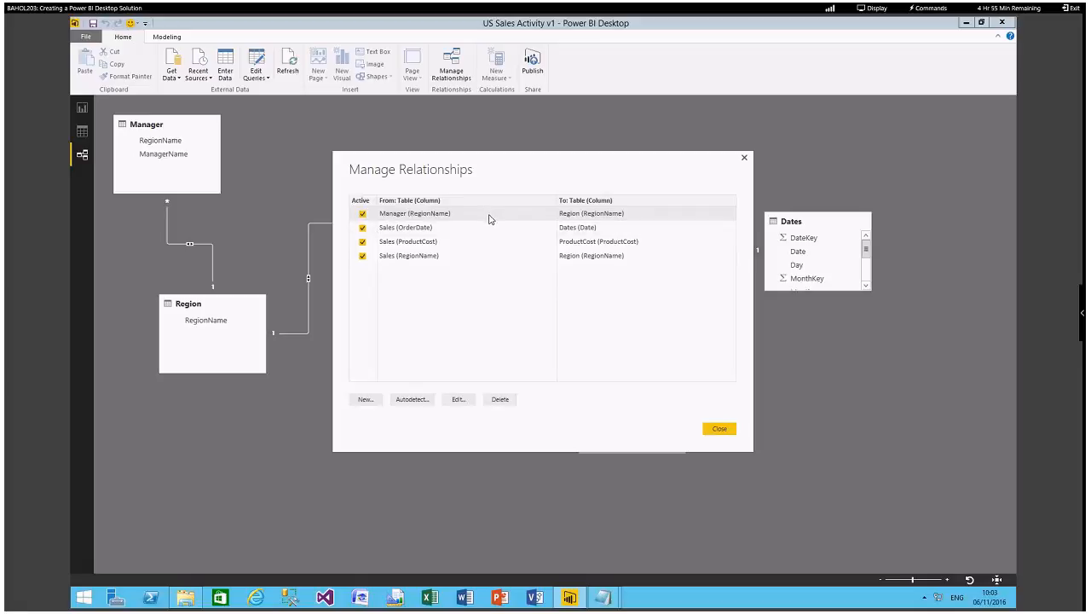
click(461, 406)
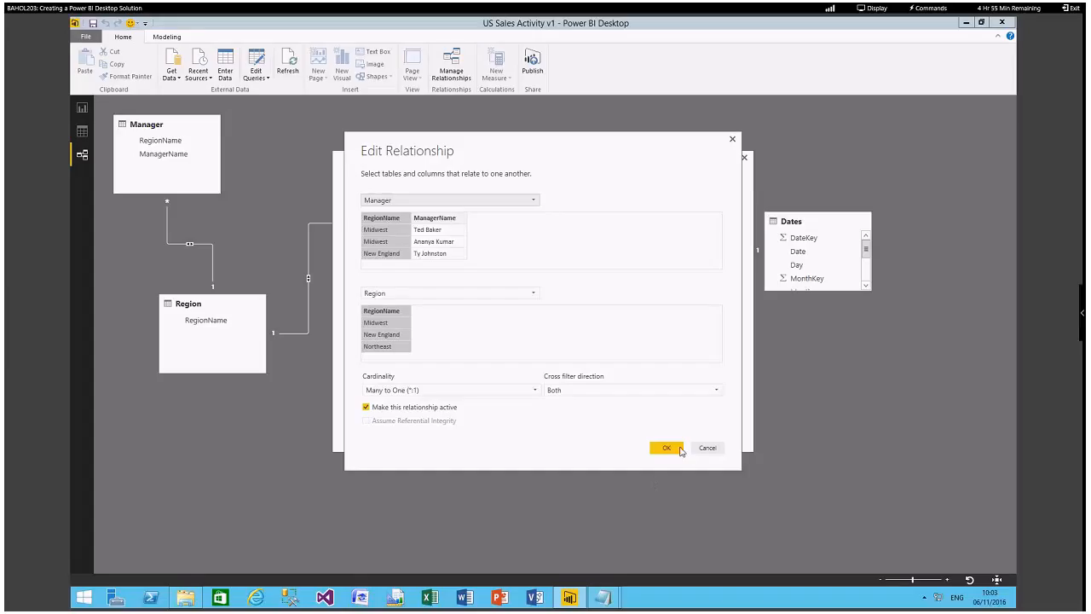
click(667, 447)
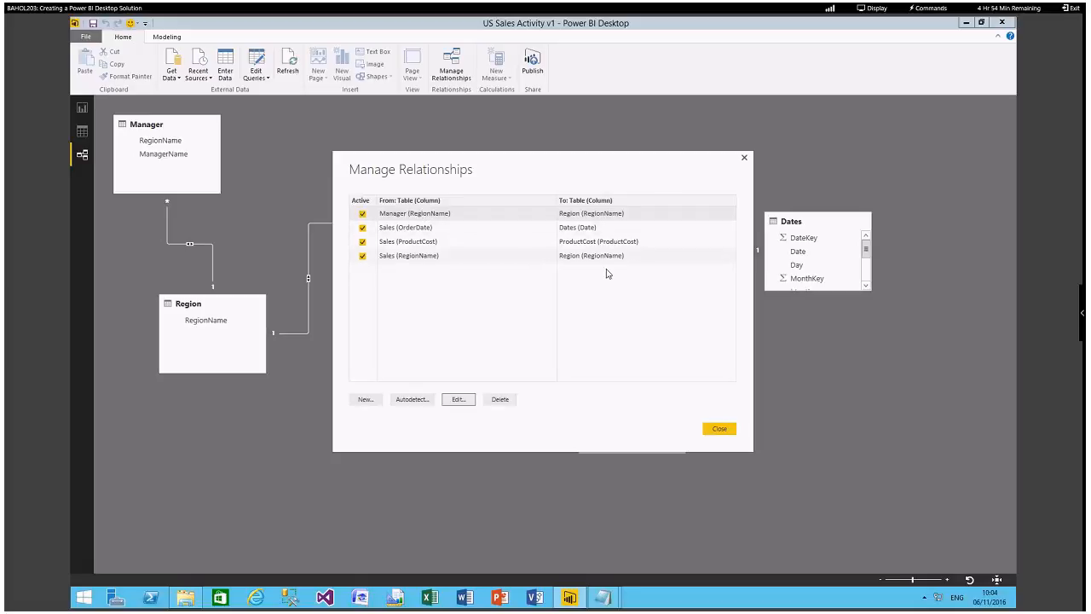
click(720, 430)
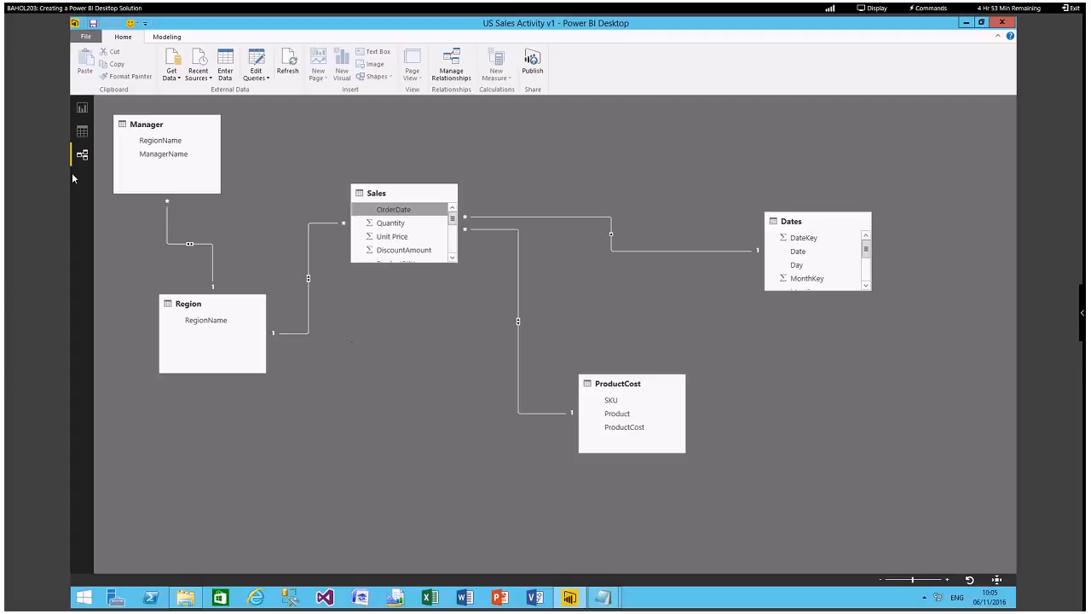
Hide the YearKey, QuarterKey and DateKey columns of the Dates table from the report view.
click(82, 132)
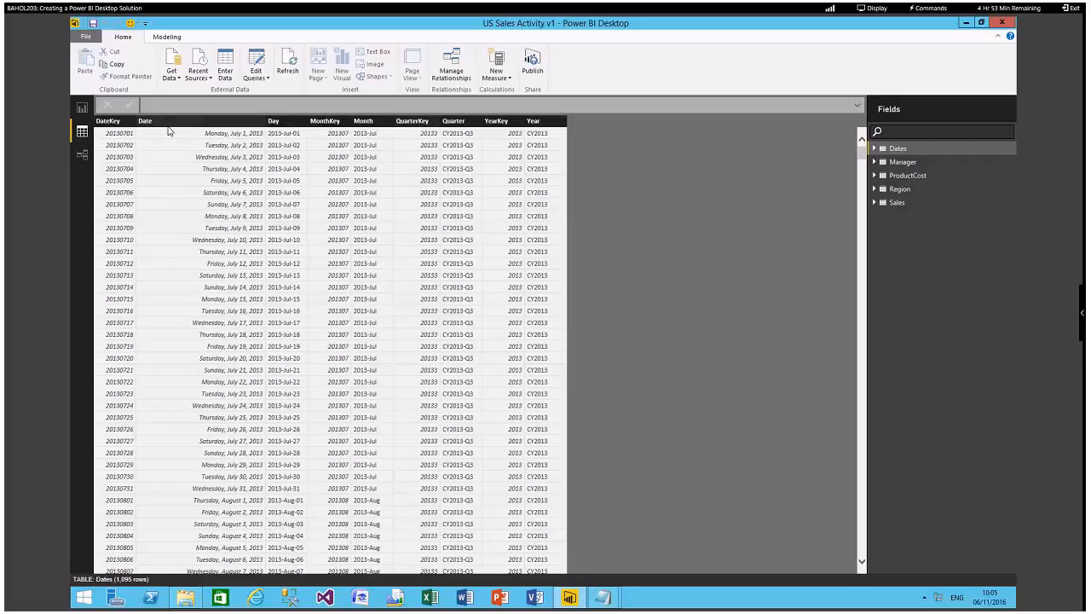
click(109, 121)
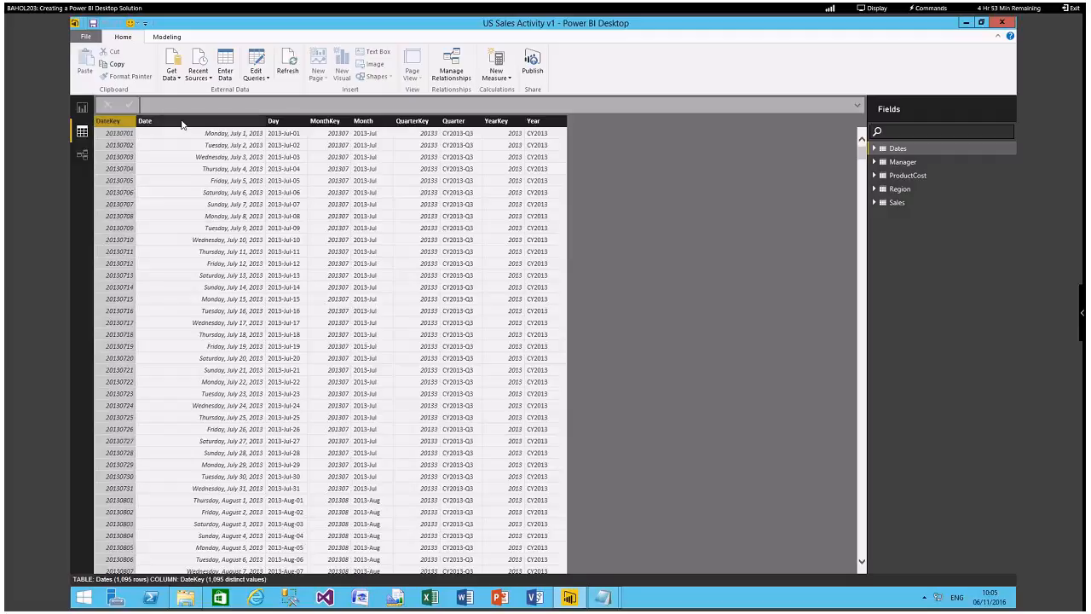
click(410, 122)
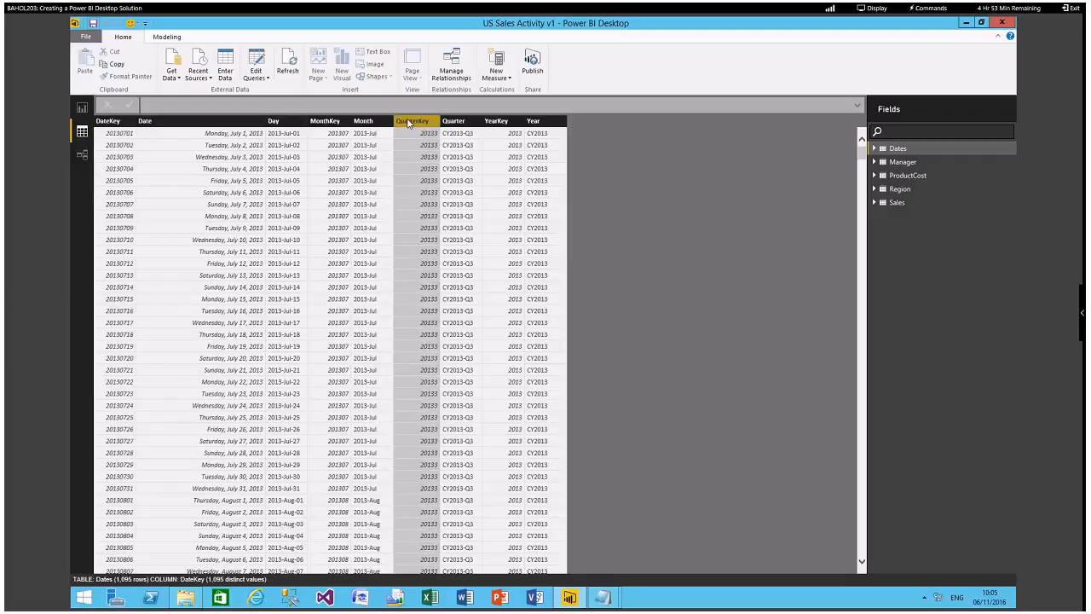
click(498, 122)
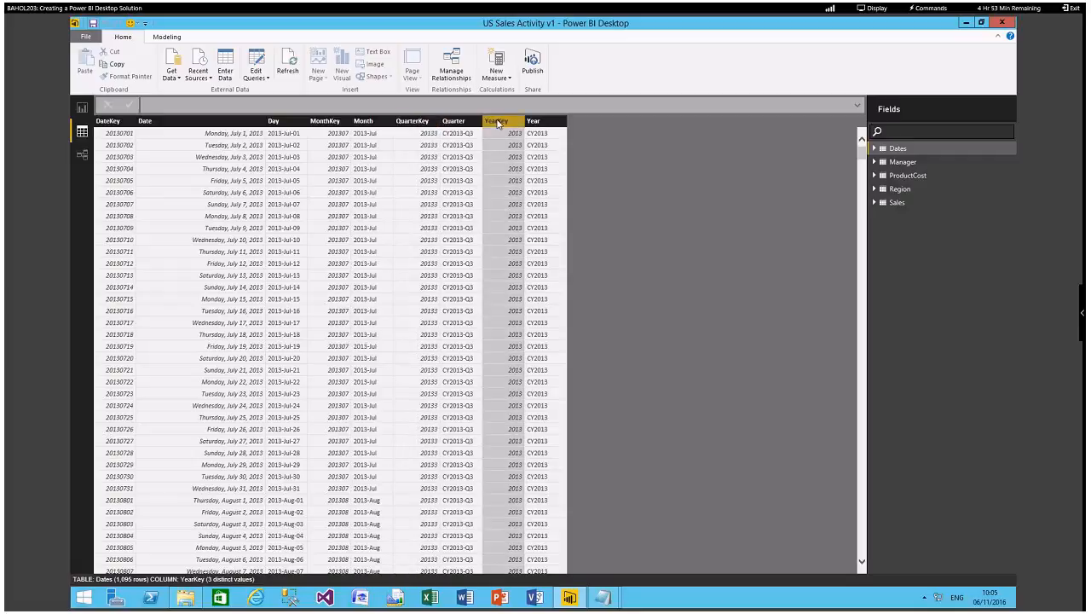
right_click(497, 122)
click(532, 278)
click(415, 123)
right_click(415, 123)
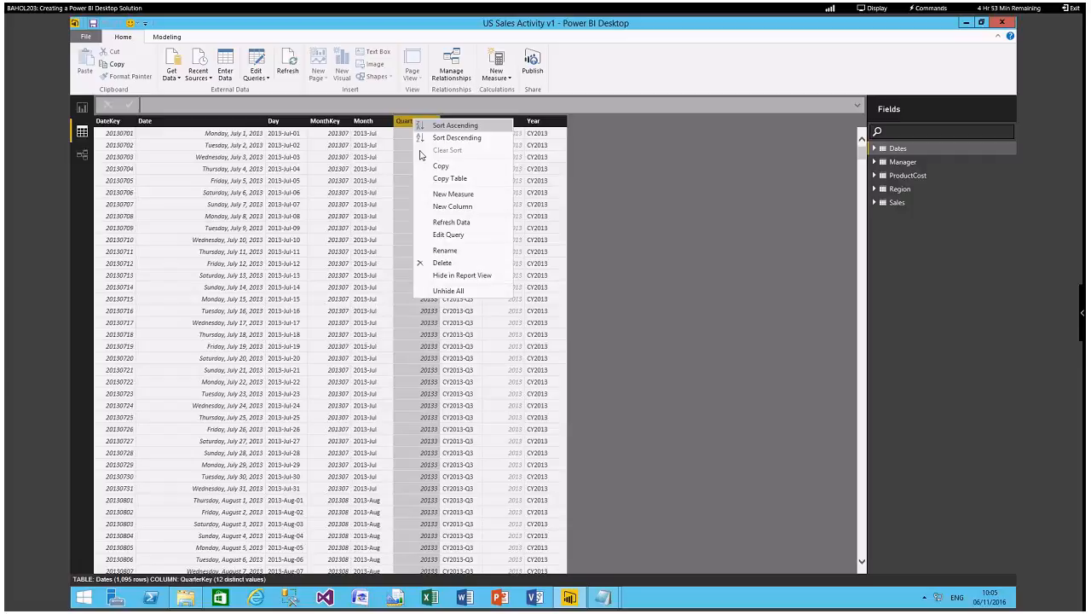
click(460, 275)
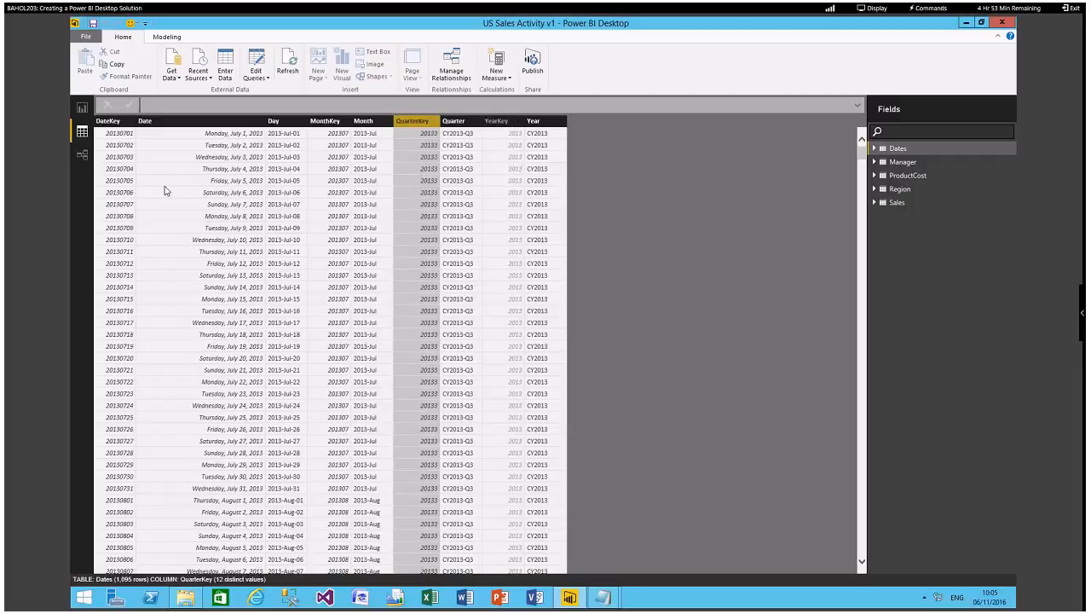
click(117, 124)
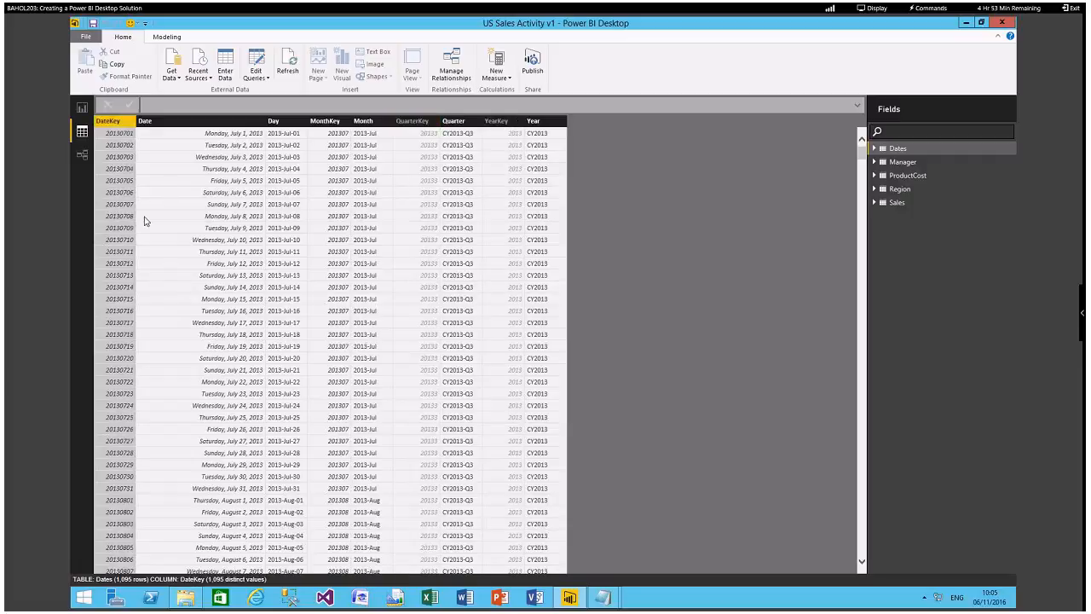
right_click(116, 123)
click(147, 279)
Sort the Month column of the Dates table by MonthKey.
click(370, 124)
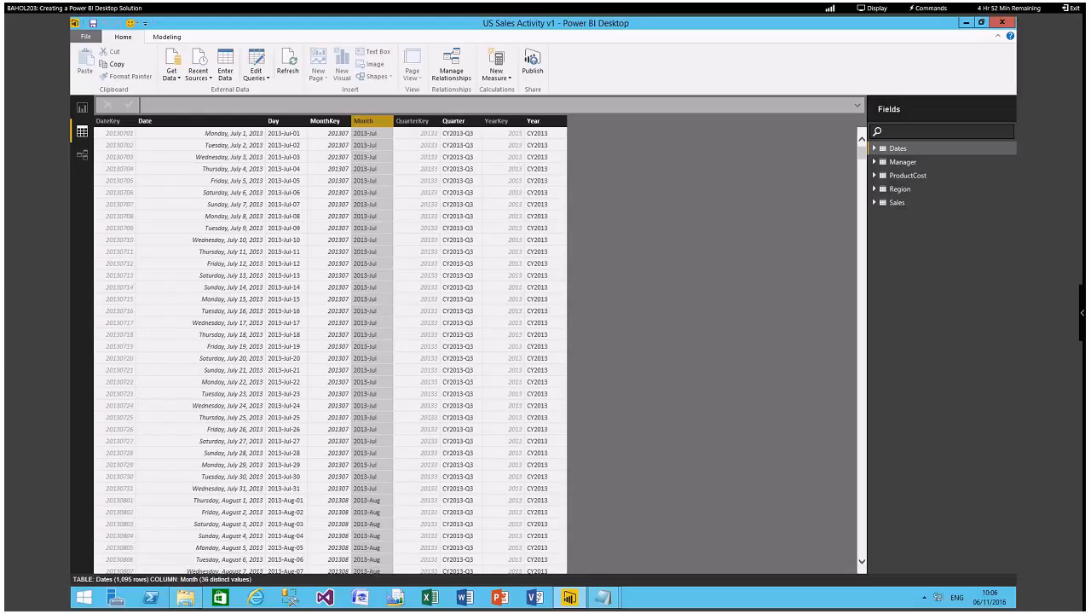
click(166, 38)
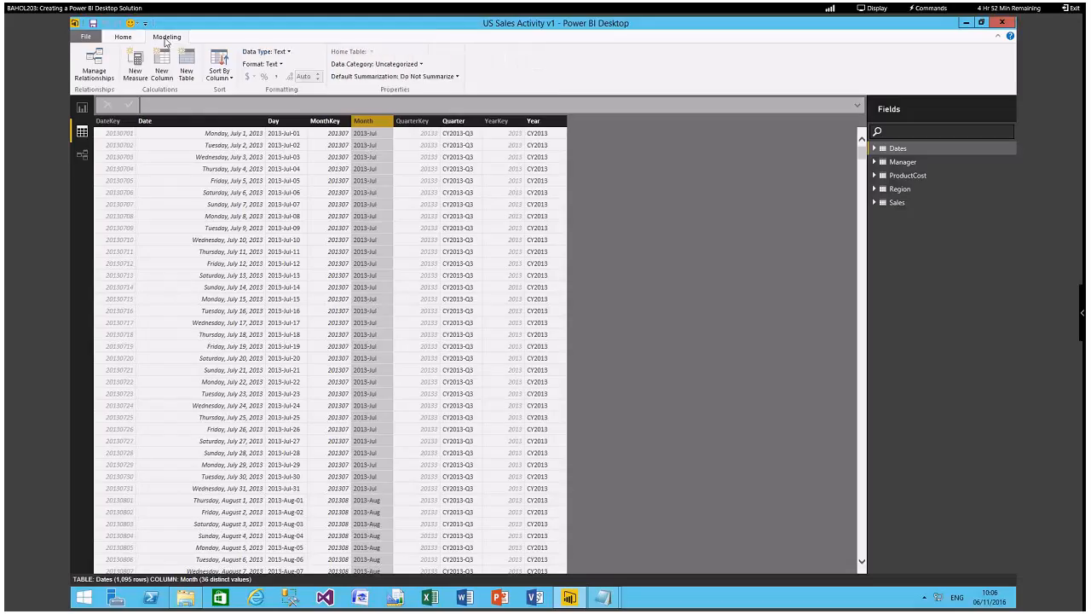
click(225, 82)
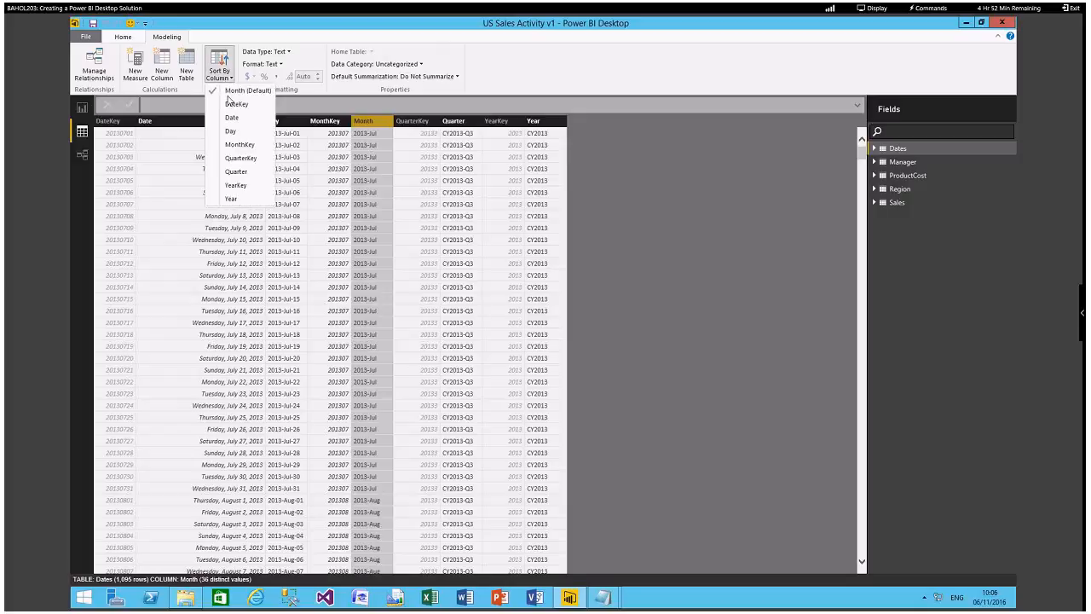
click(251, 145)
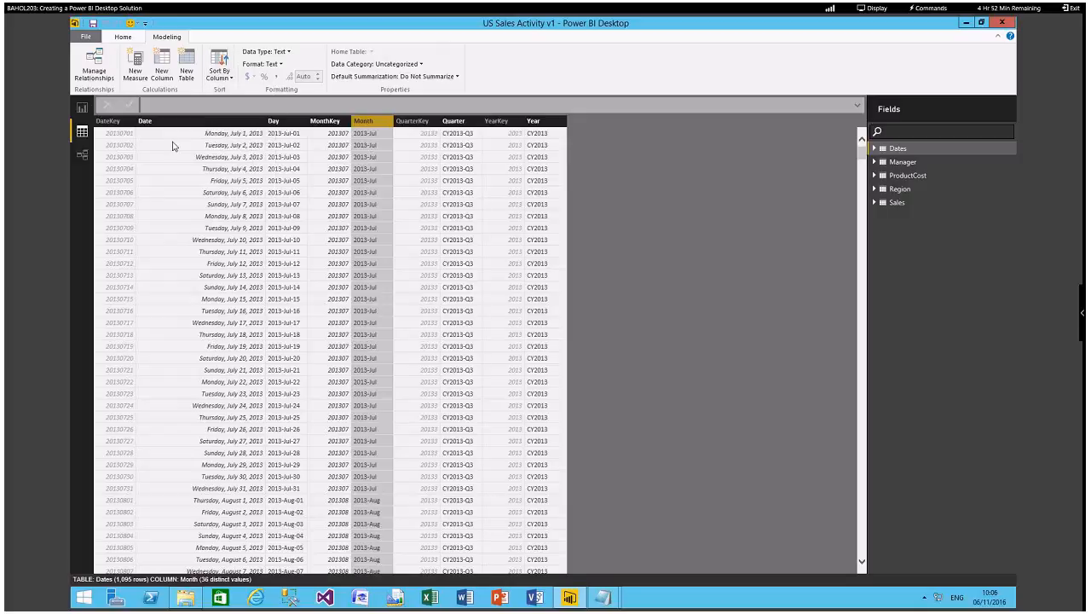
Sort the Day column of the Dates table by DateKey.
click(284, 125)
click(225, 77)
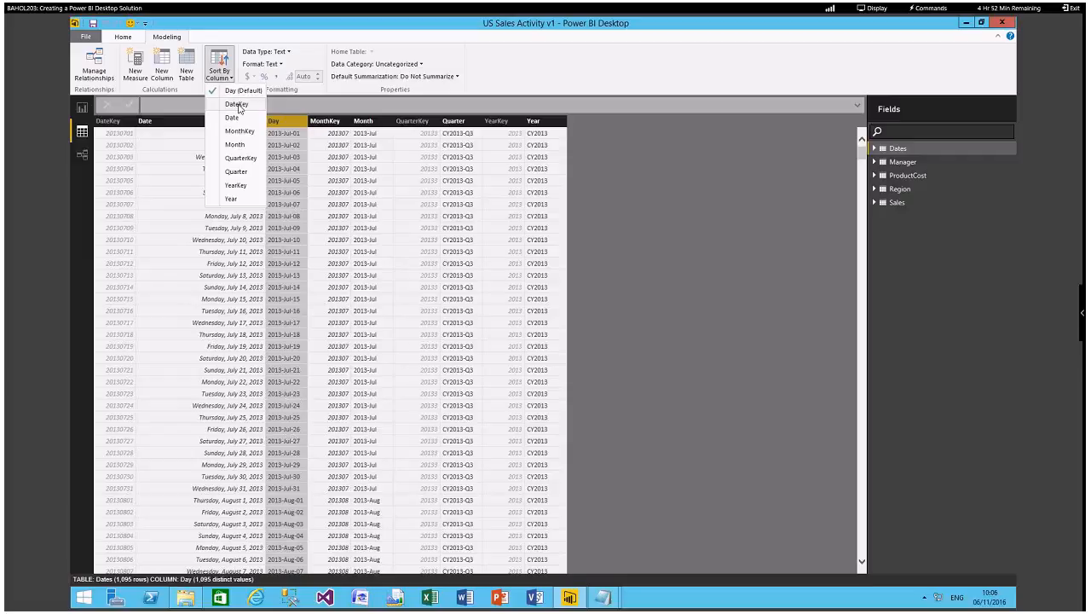
click(238, 104)
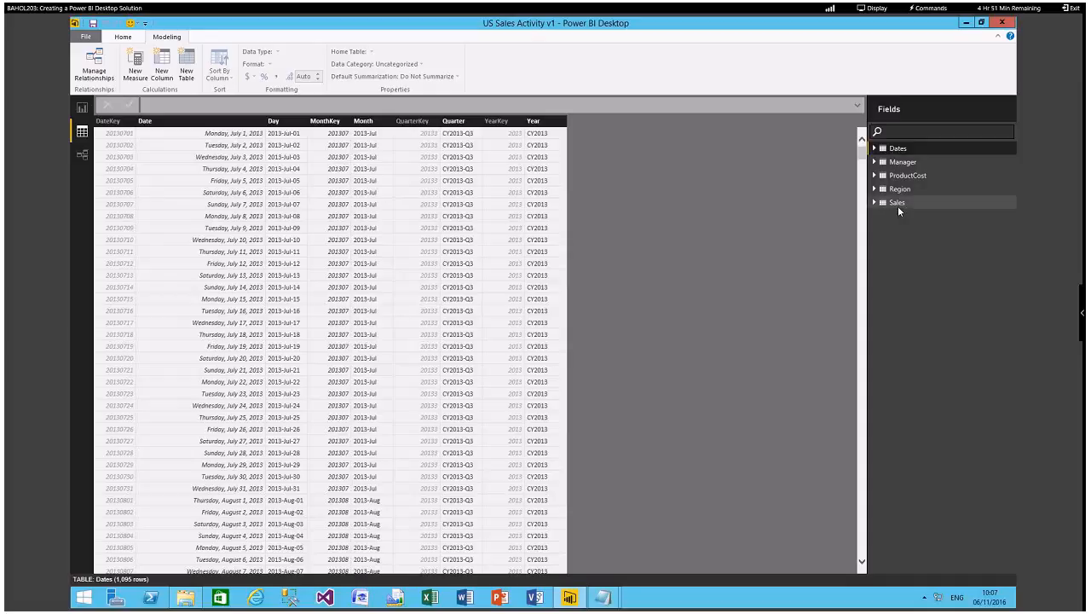
Look through the Sales table's columns and check the default summarization options of the Quantity column.
click(897, 206)
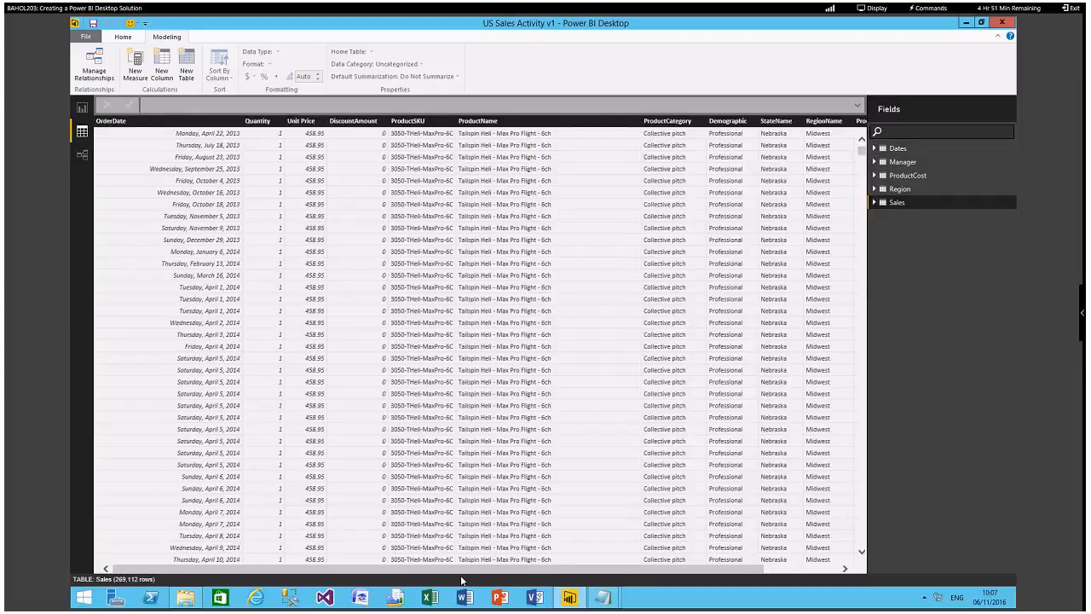
scroll(440, 569, right, 1)
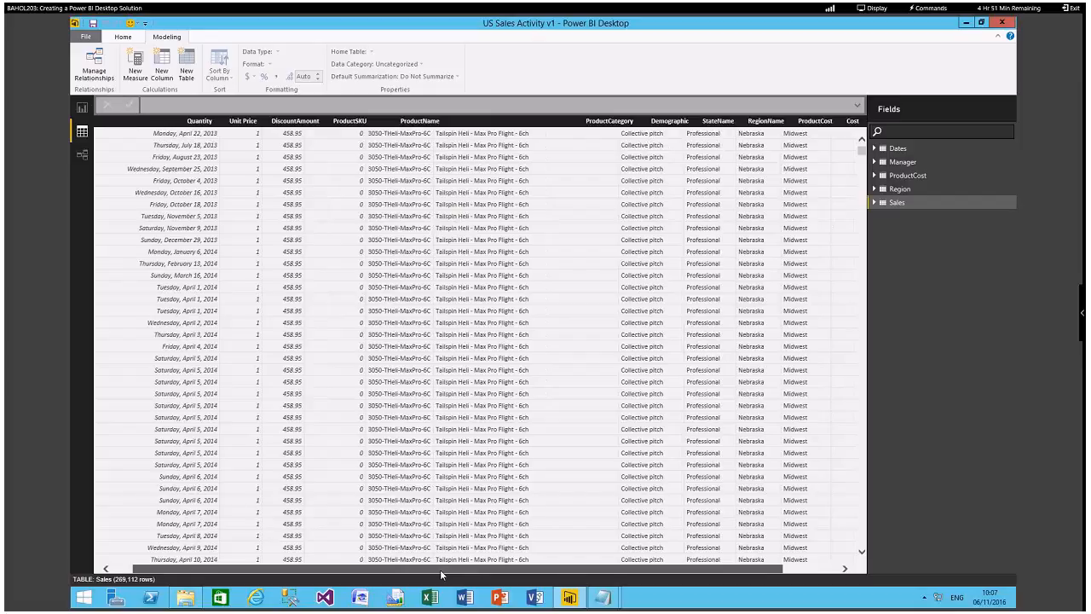
drag(441, 570, 420, 568)
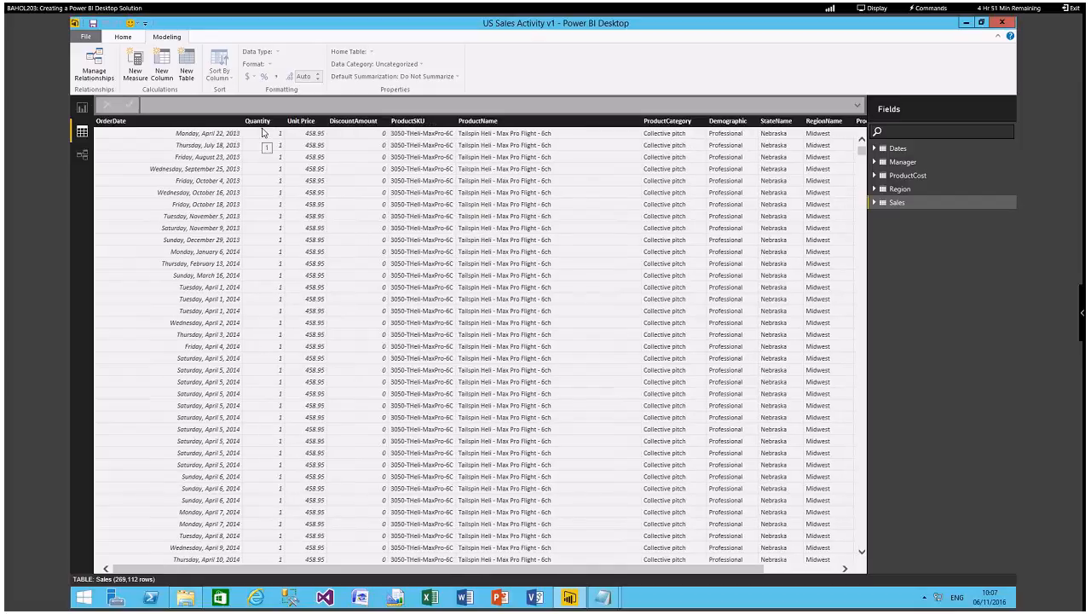
click(259, 121)
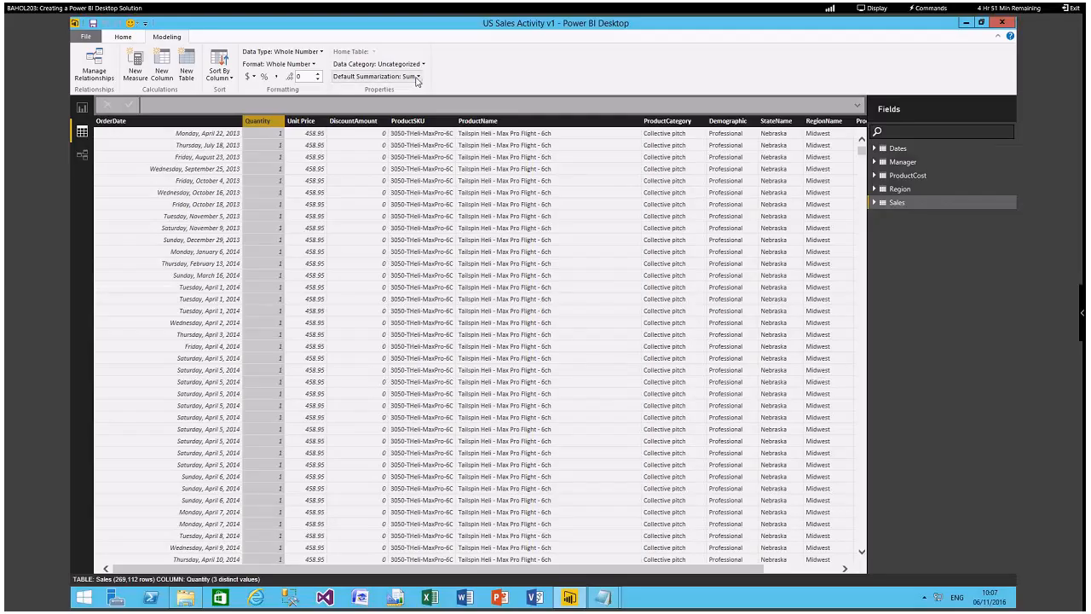
click(376, 76)
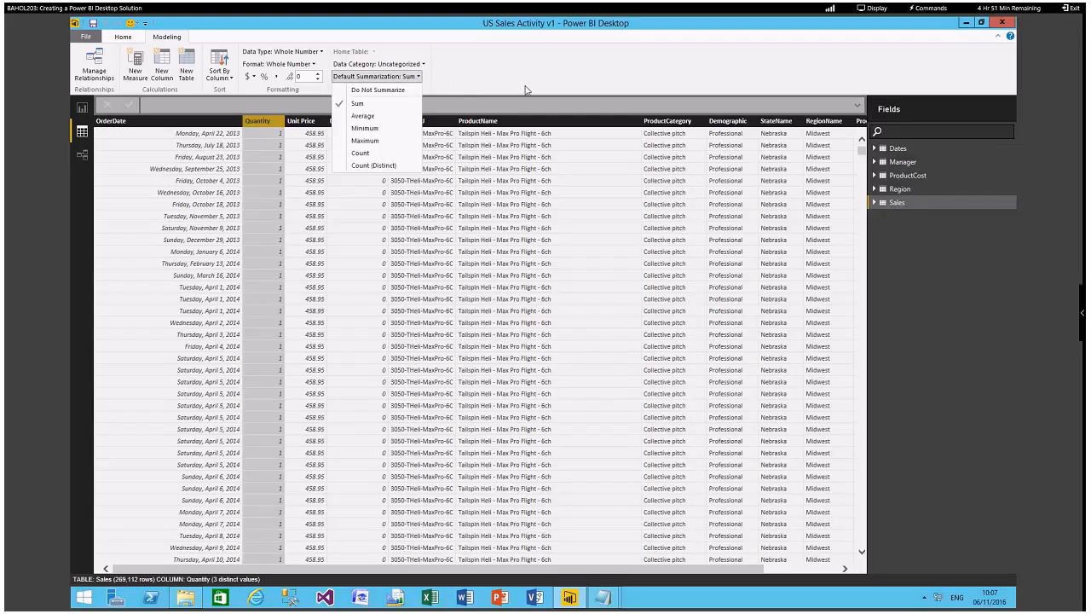
click(514, 81)
drag(516, 569, 386, 581)
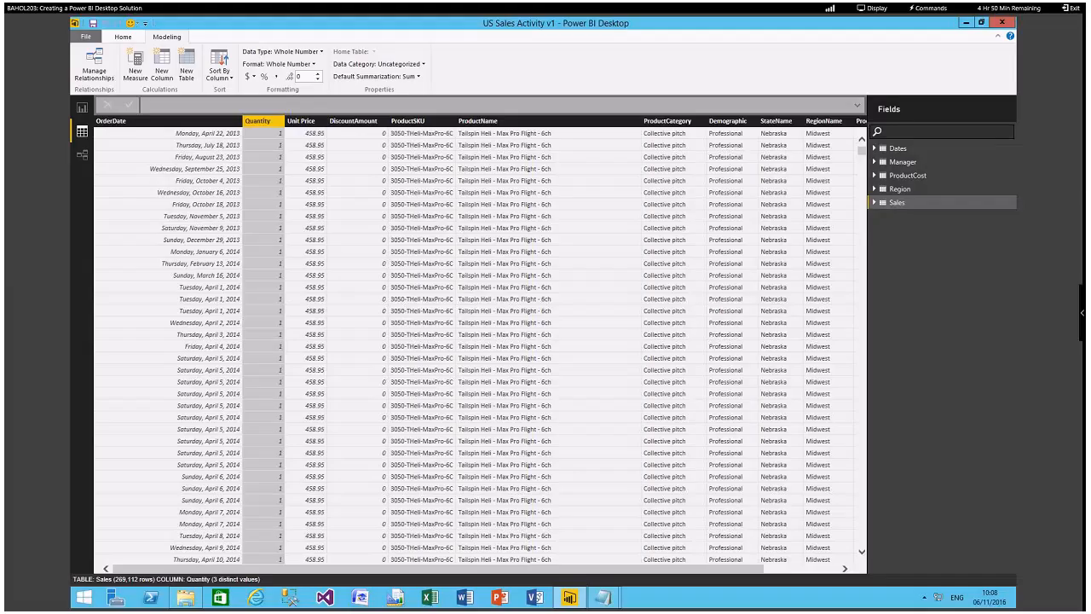
Set the default summarization of the Unit Price column in Sales to Average.
click(298, 121)
click(379, 76)
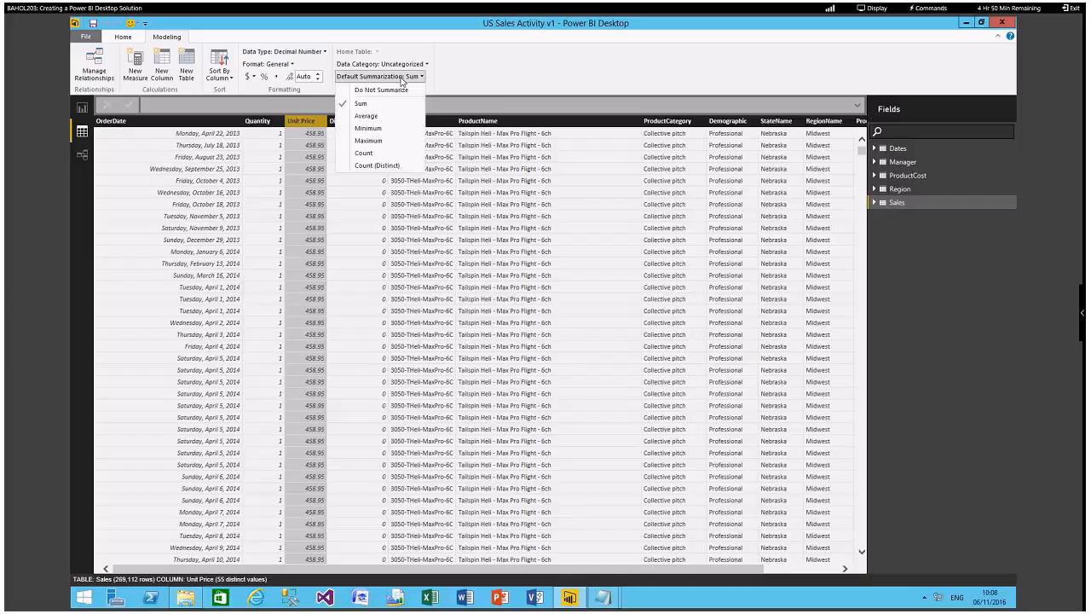
click(384, 119)
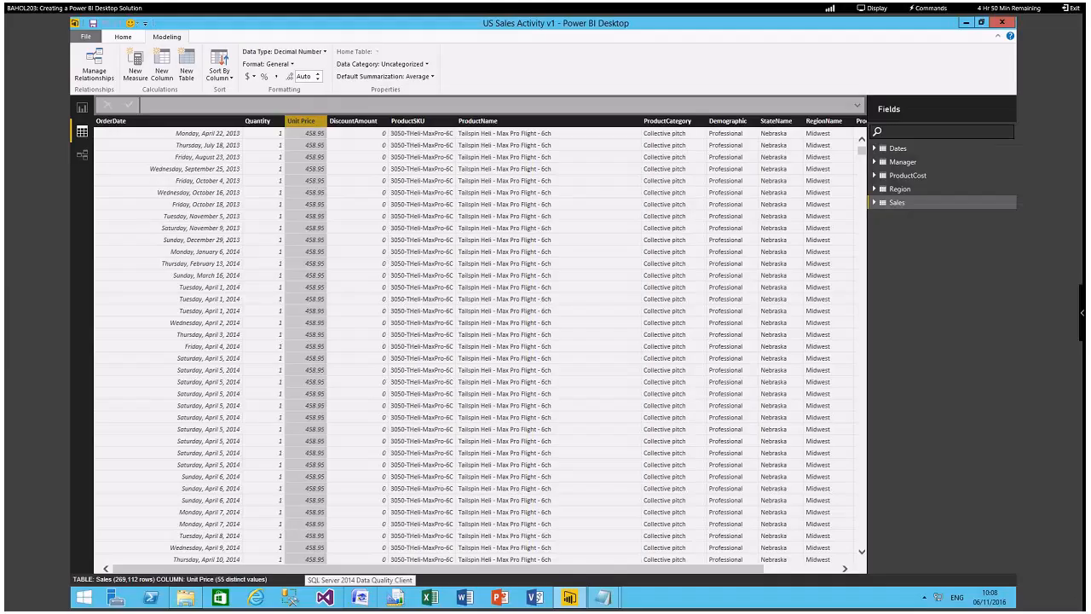
Set the data category of the StateName column in Sales to State or Province.
click(784, 122)
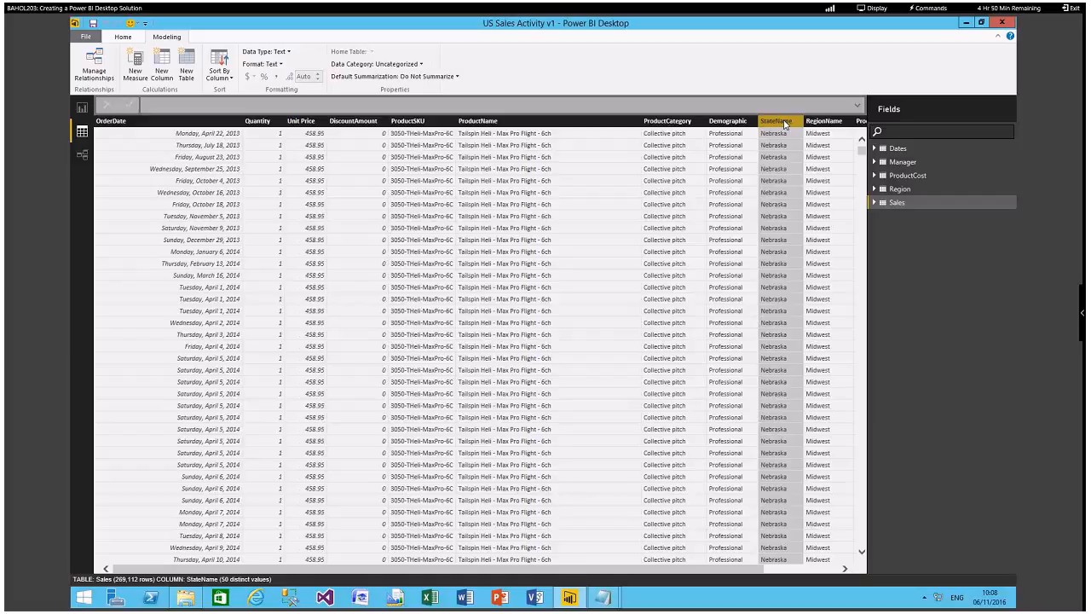
click(421, 68)
click(386, 205)
Add a calculated column to the Sales table with the formula Gross Revenue = [Quantity] * [Unit Price].
click(160, 75)
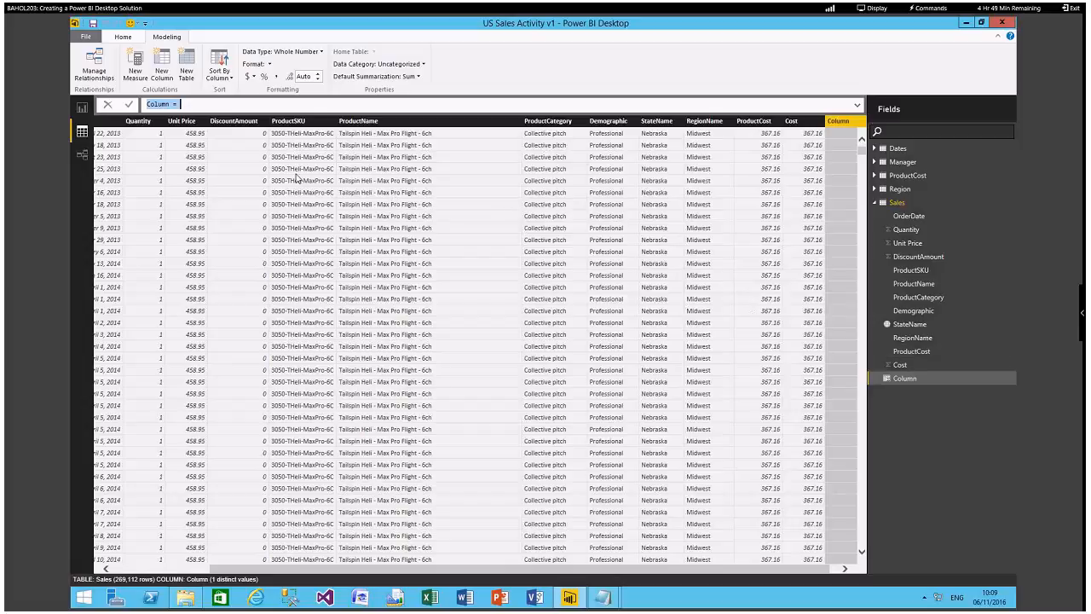
click(173, 106)
double_click(150, 105)
text(Gross Revenue = [)
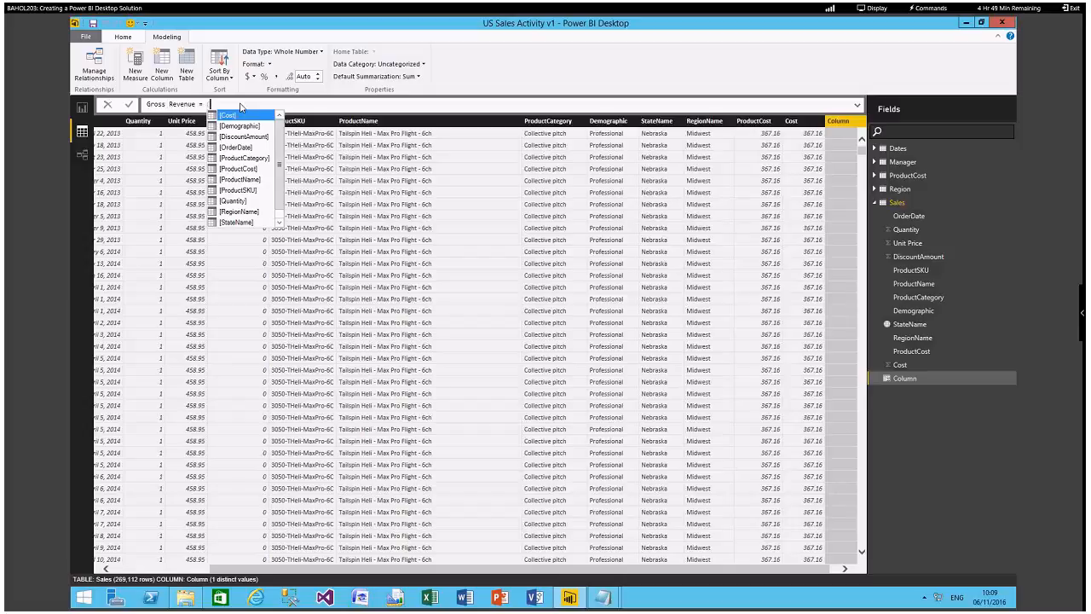
text(Quantity] * [)
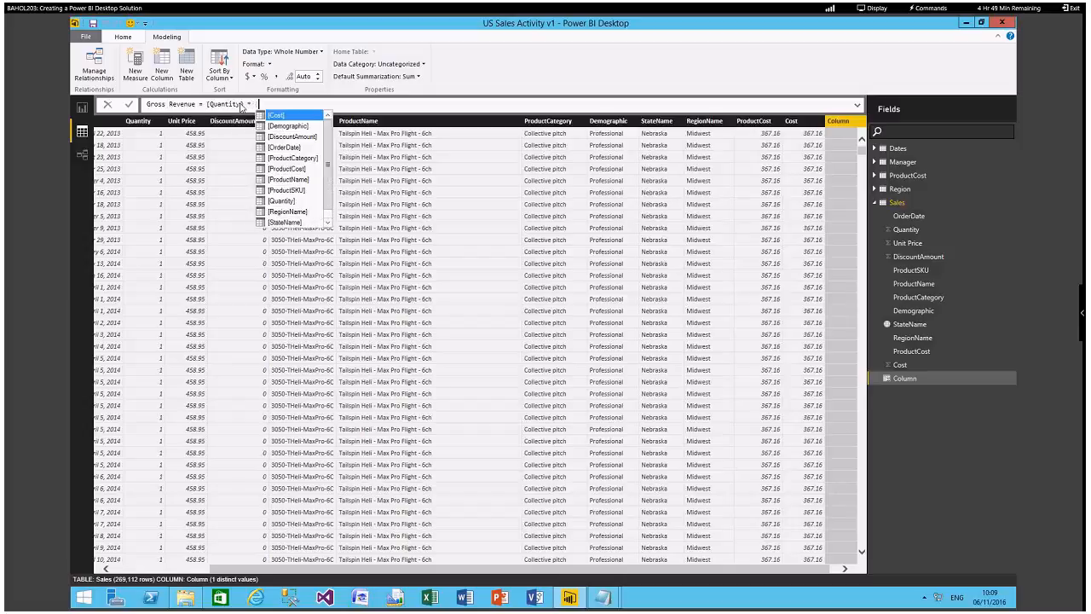
text(uni)
key(Tab)
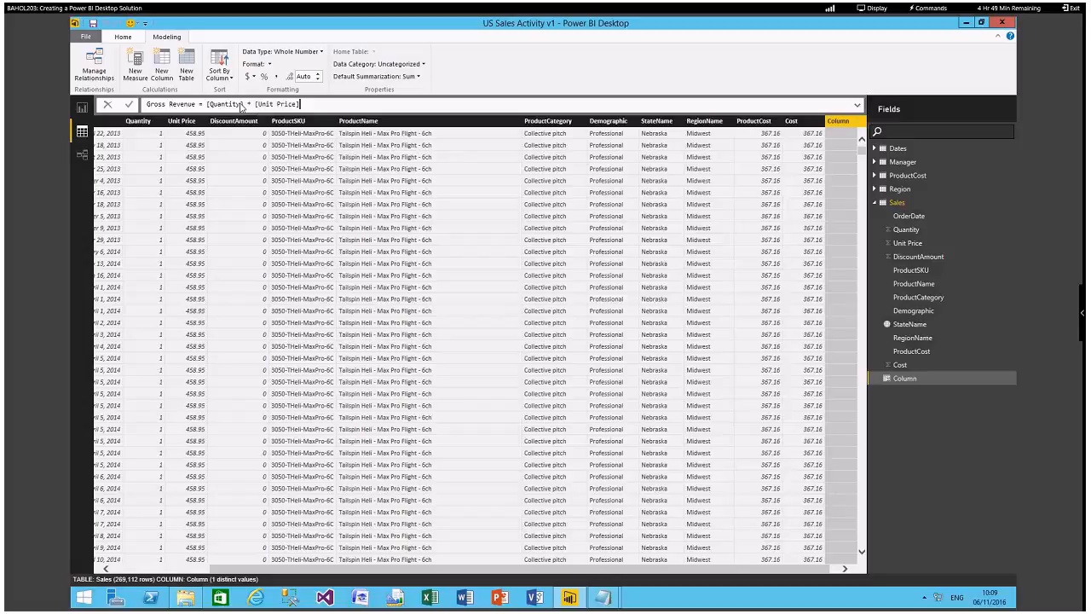
key(Return)
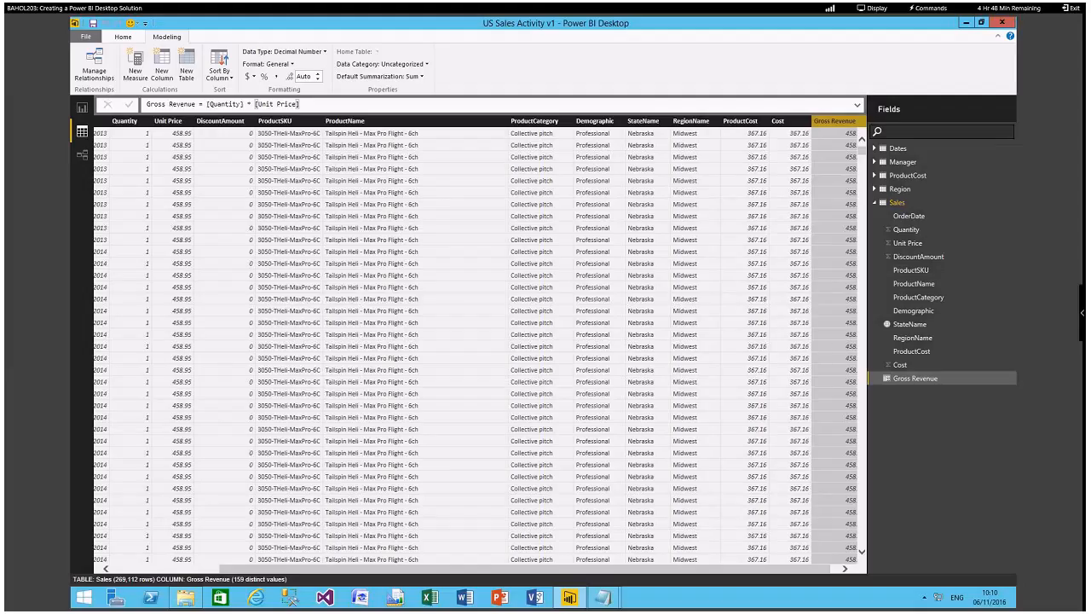
Change the data type of the Gross Revenue column to Whole Number and accept the data type change.
click(283, 51)
click(306, 91)
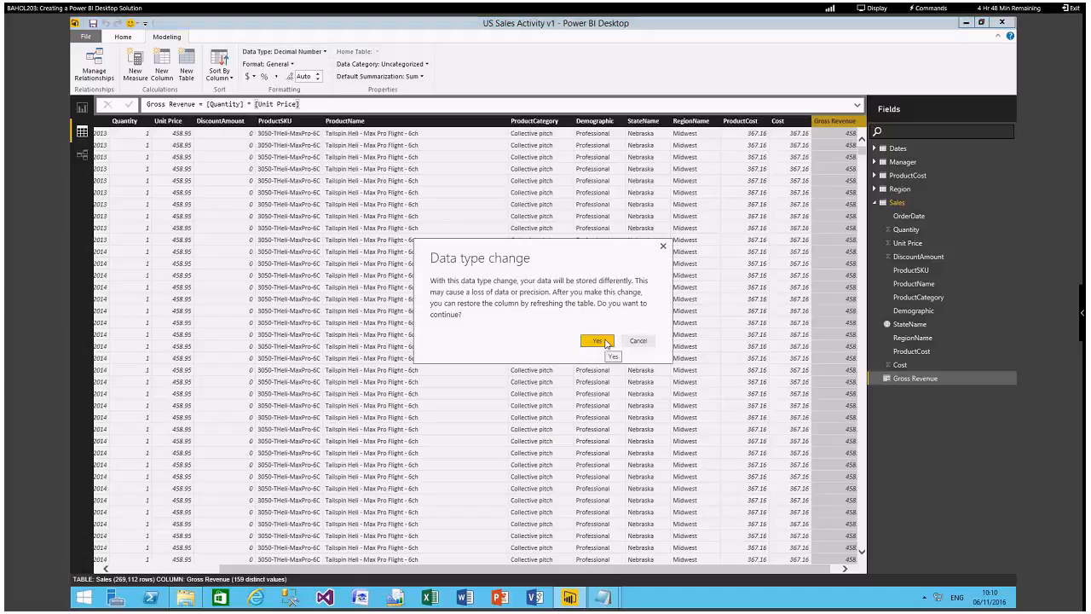
click(604, 340)
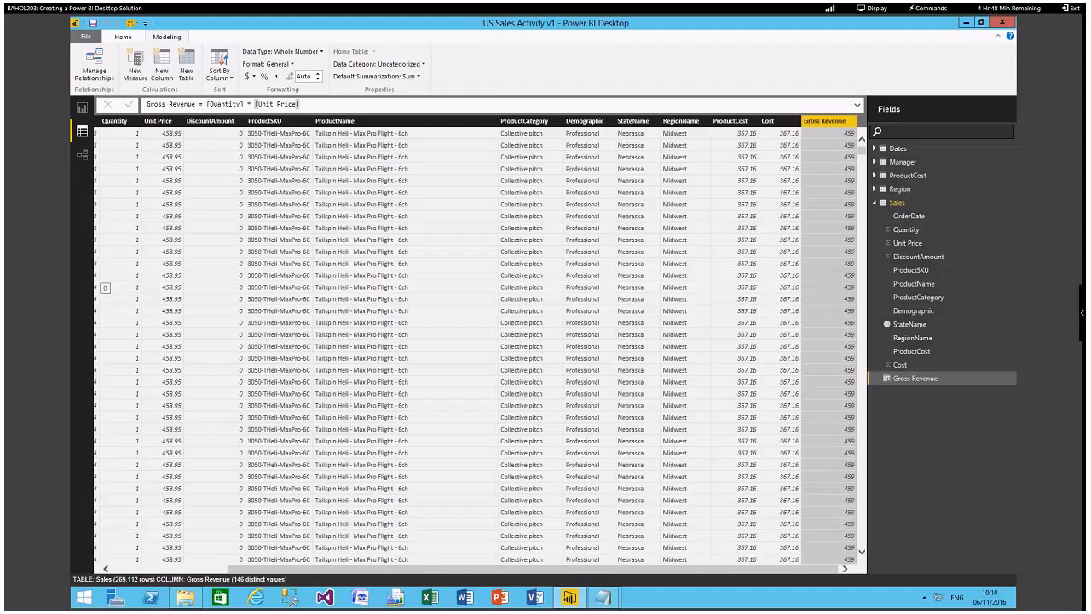
Add a calculated column to the Sales table with the formula Net Revenue = [Gross Revenue] - [DiscountAmount].
click(165, 75)
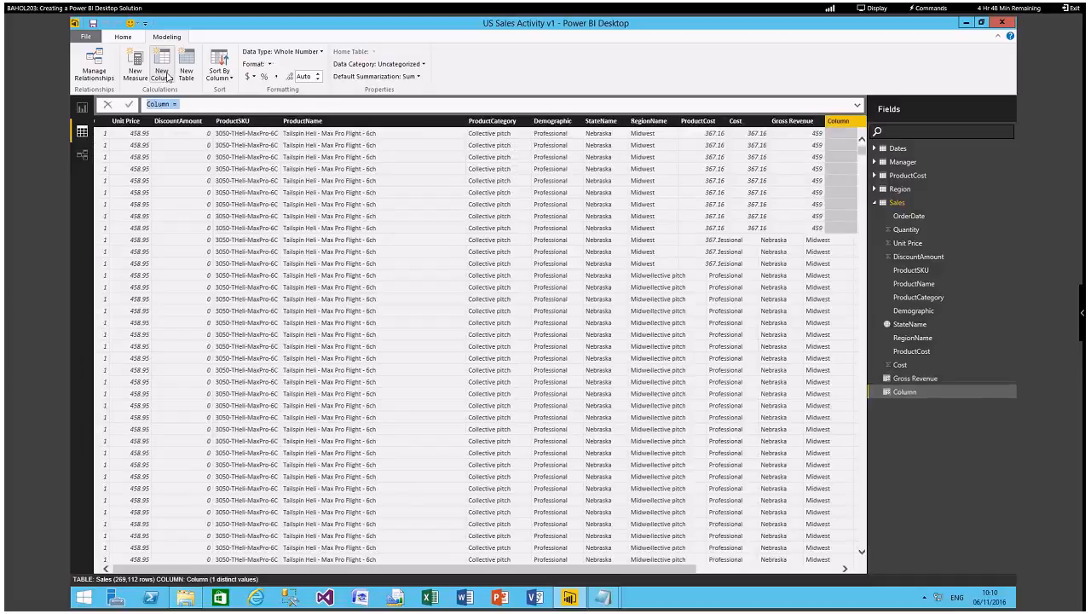
text(Net)
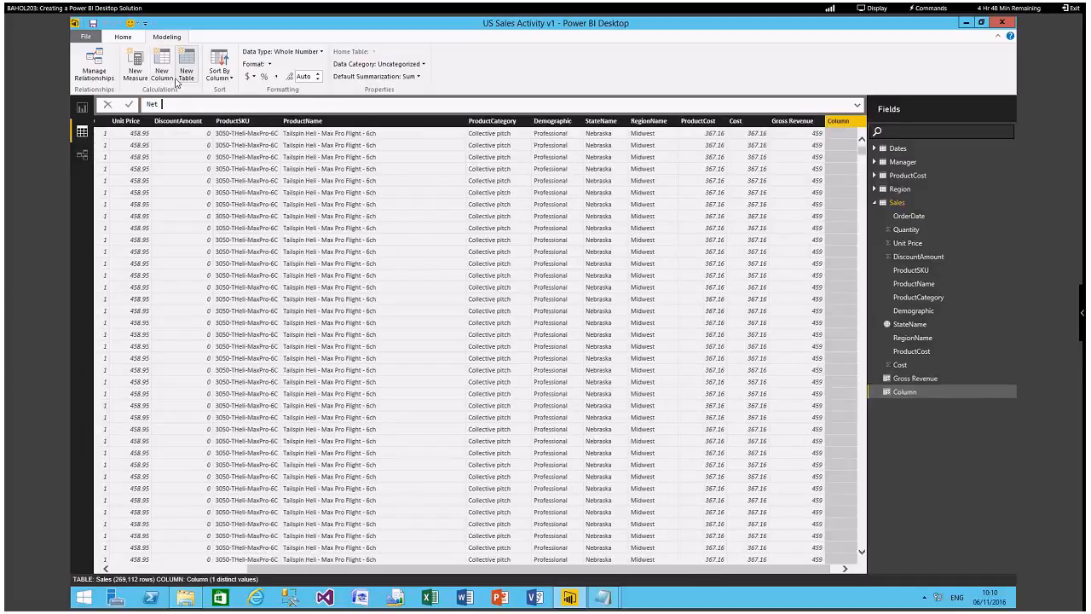
text( Revenue = [Gr)
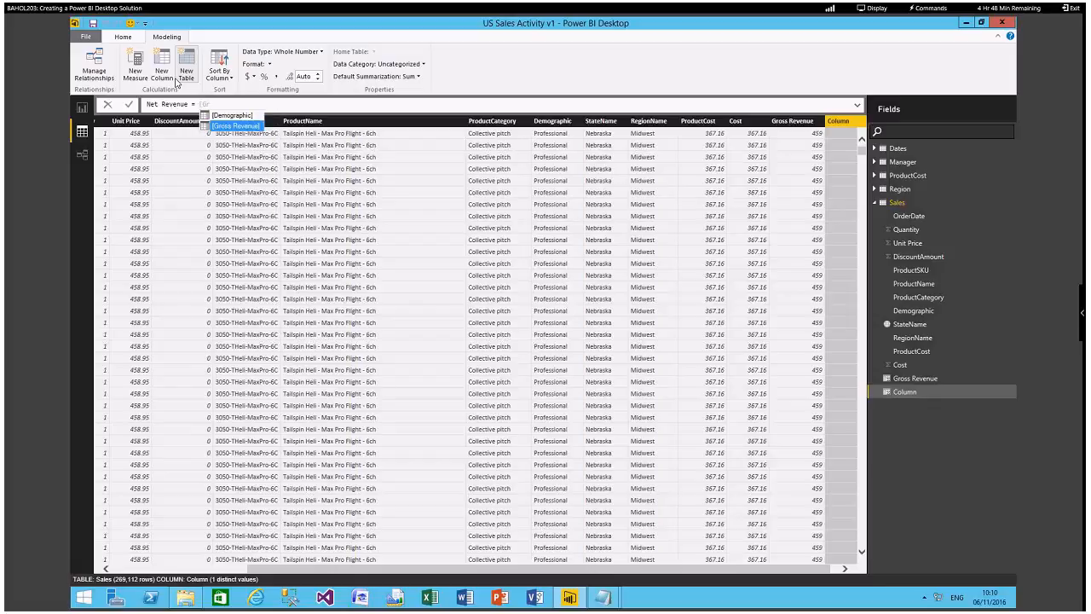
key(Tab)
text(- [d)
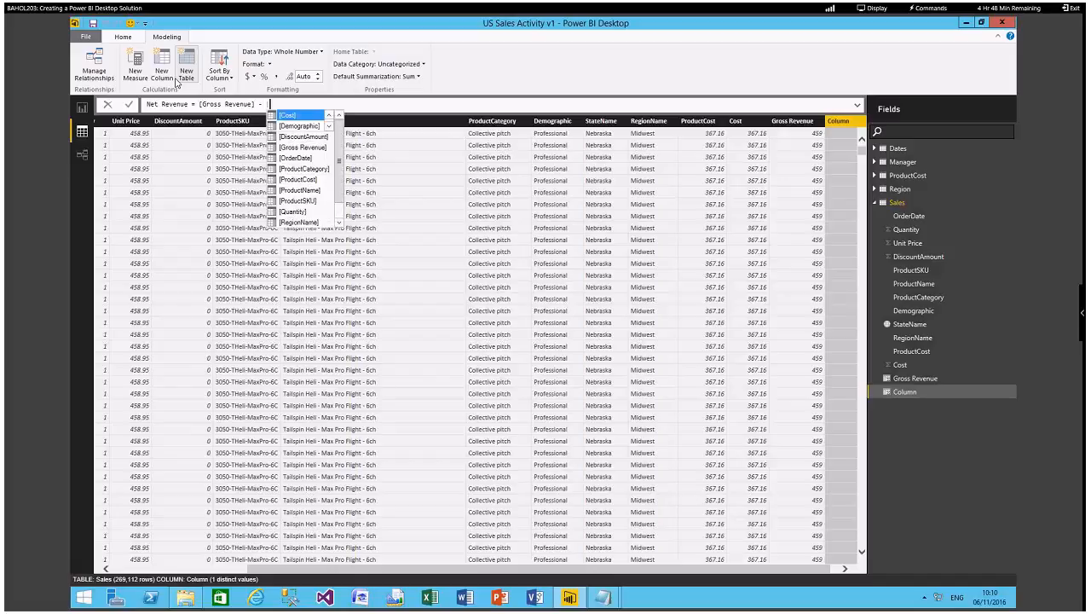
key(Down)
key(Tab)
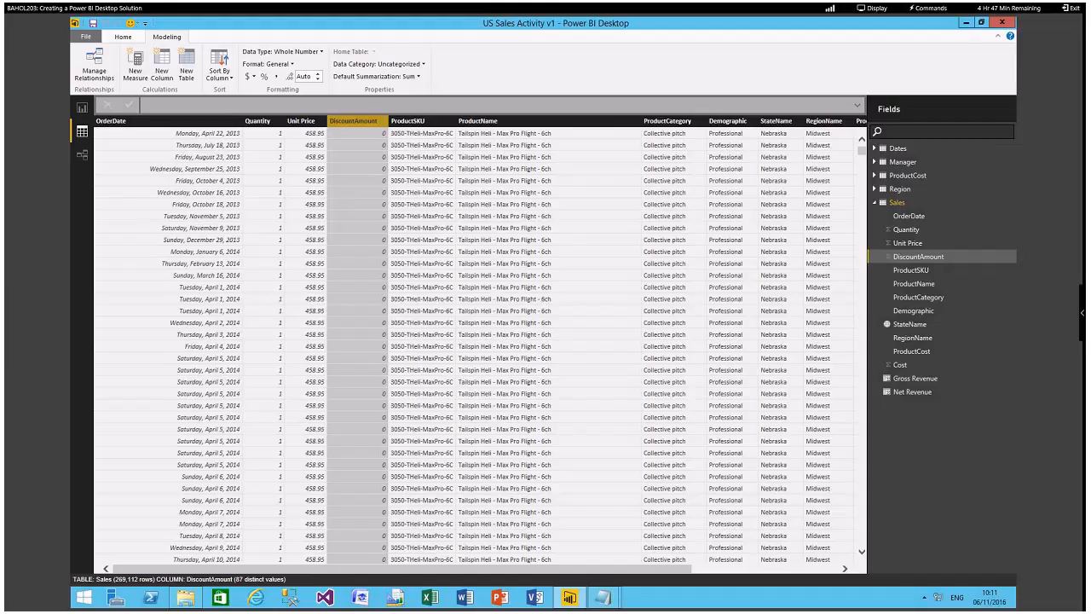
Create a measure in the Sales table with the formula Gross Profit = SUM([Gross Revenue]) - SUM(Sales[Cost]).
click(140, 72)
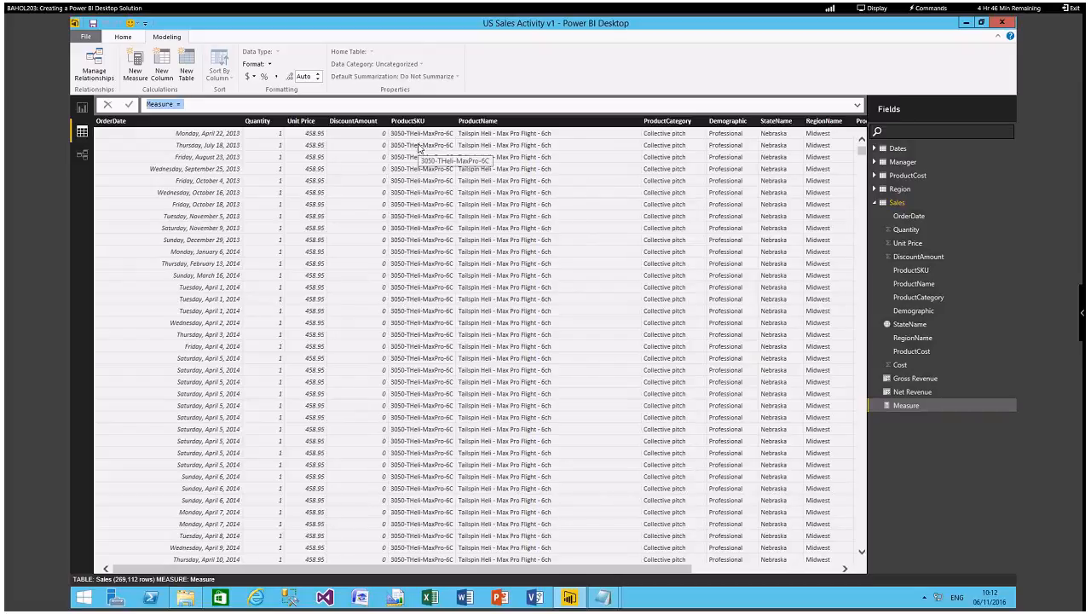
text(Gr)
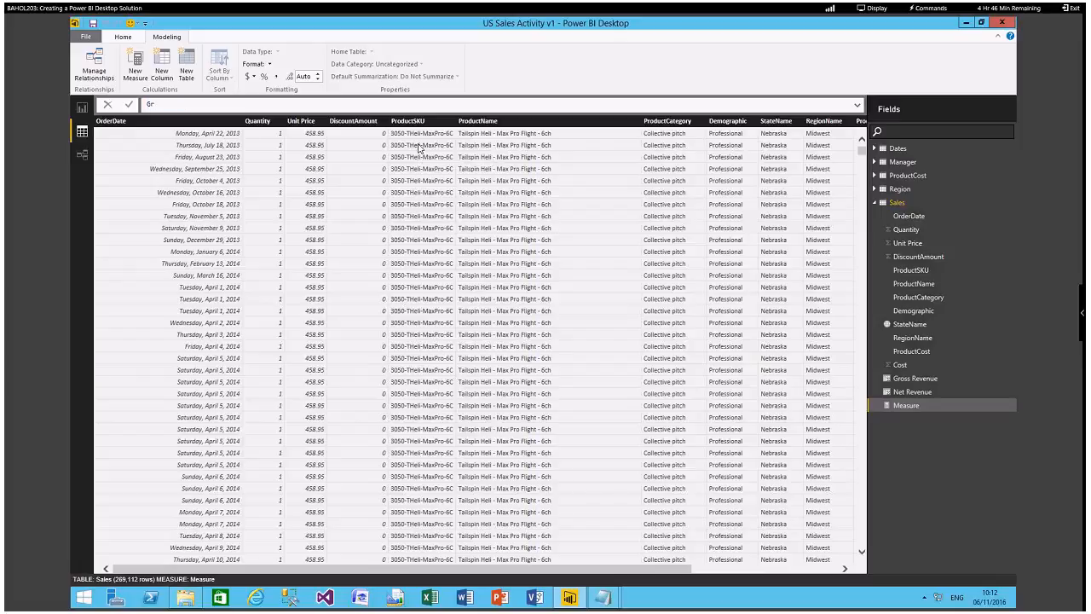
text(oss Profit = SUM()
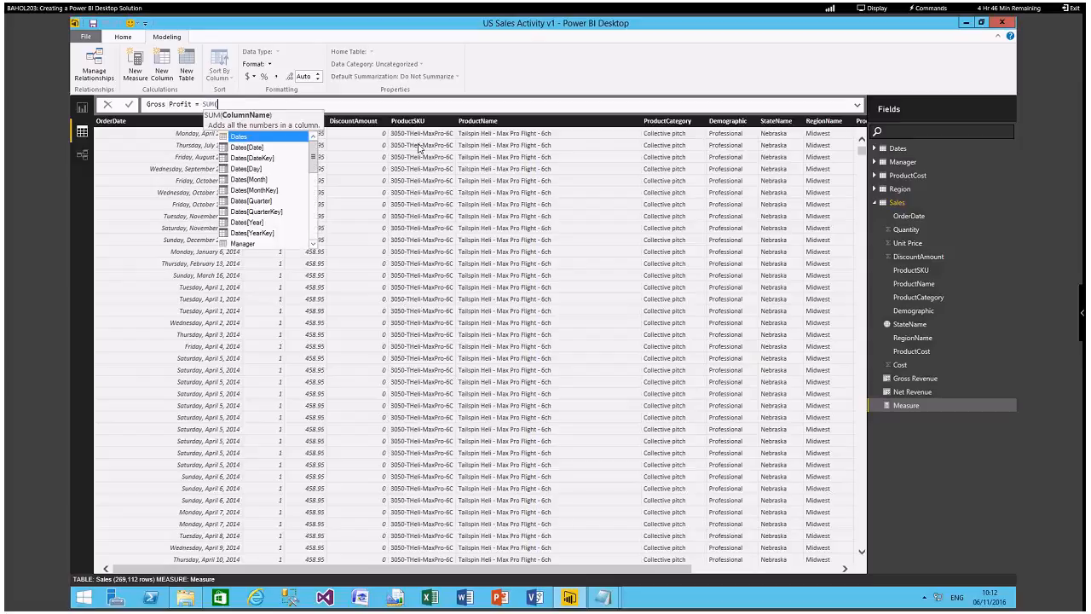
text([G)
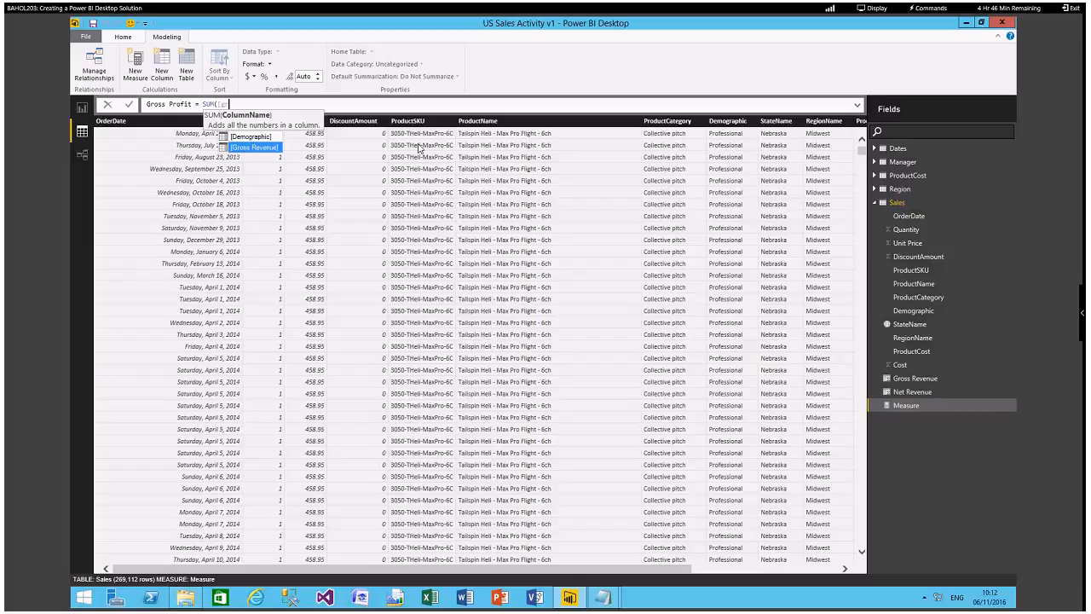
key(Tab)
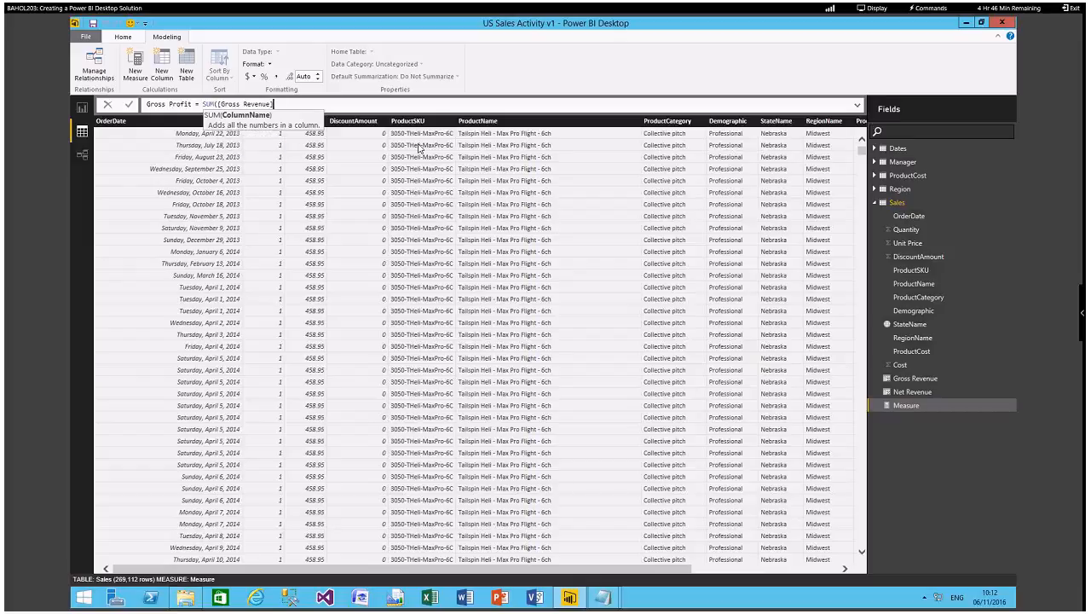
text() - SUM()
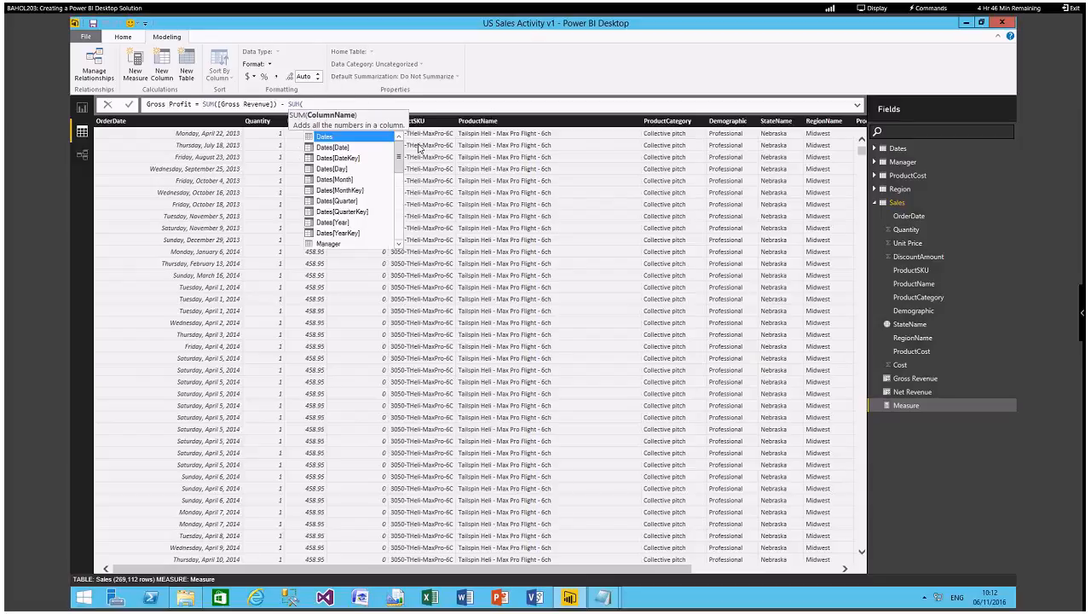
text(co)
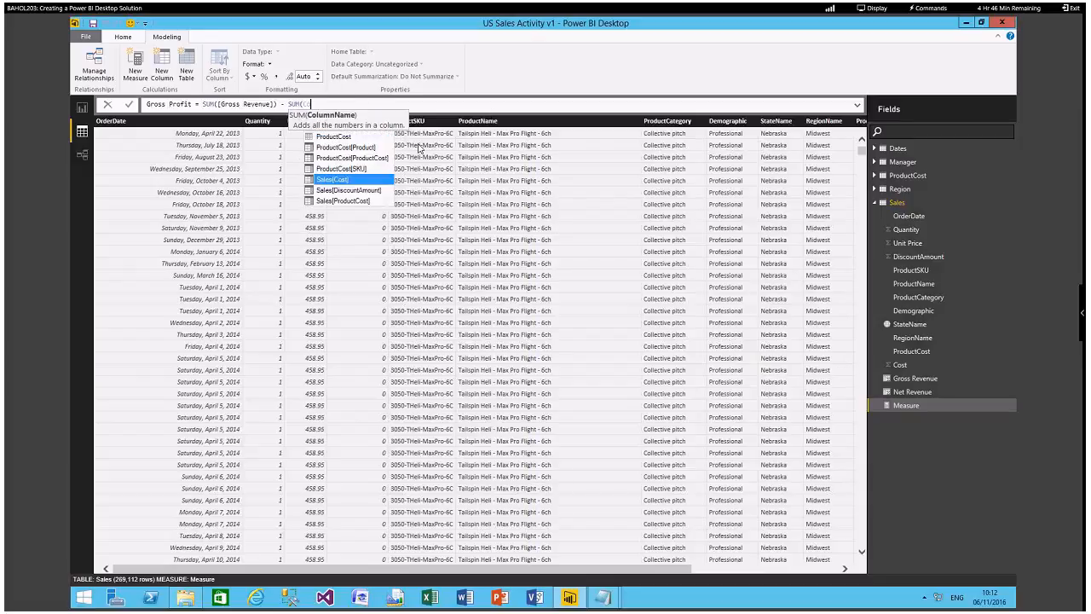
key(Tab)
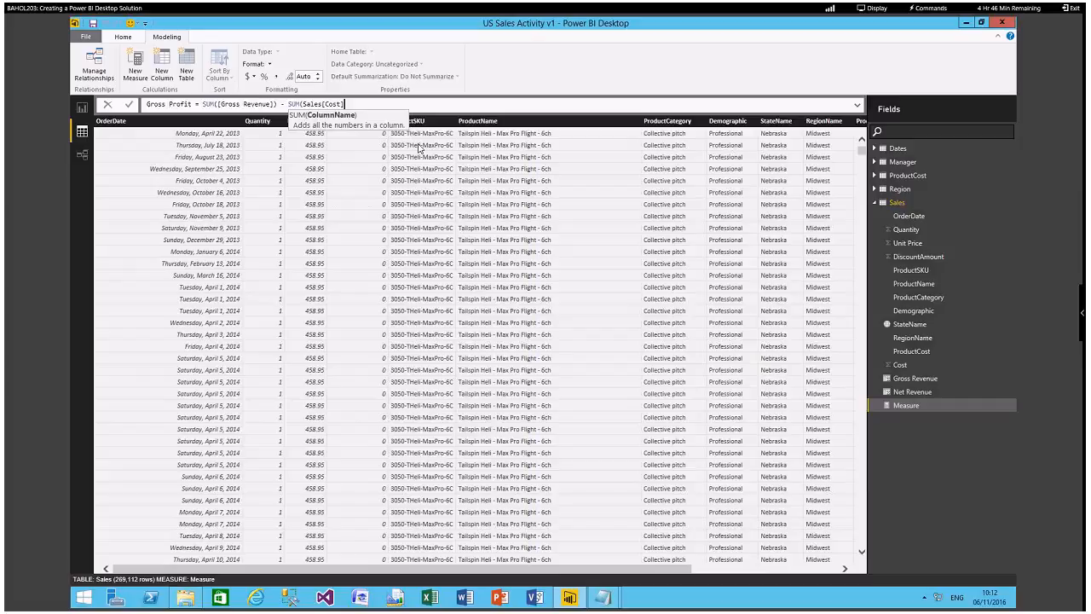
text())
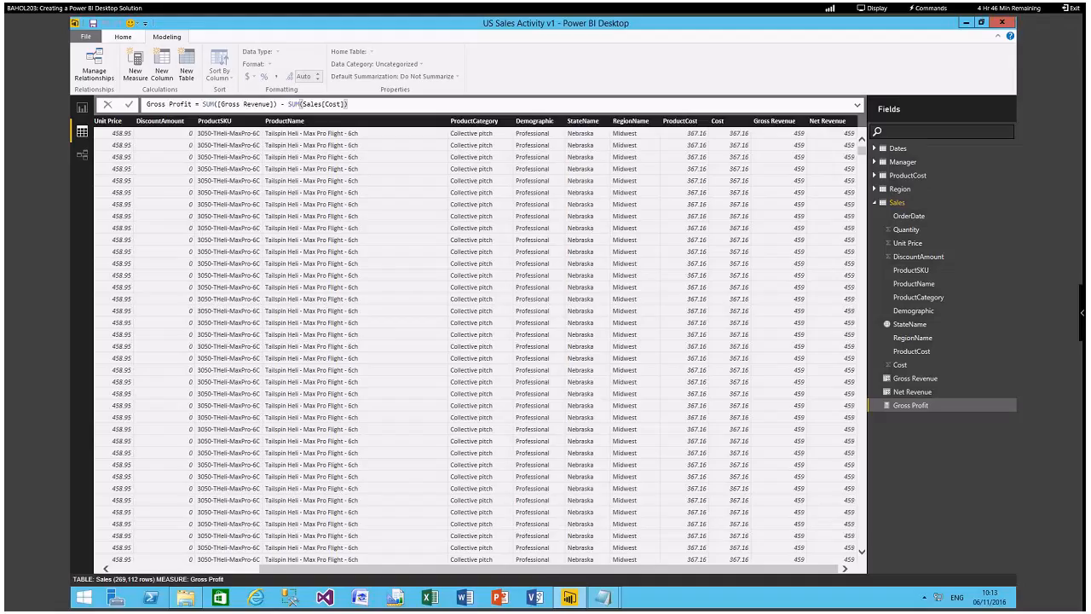
Create a Sales measure named Profitability that uses the DIVIDE function with Sales[Gross Profit] as its numerator.
click(137, 75)
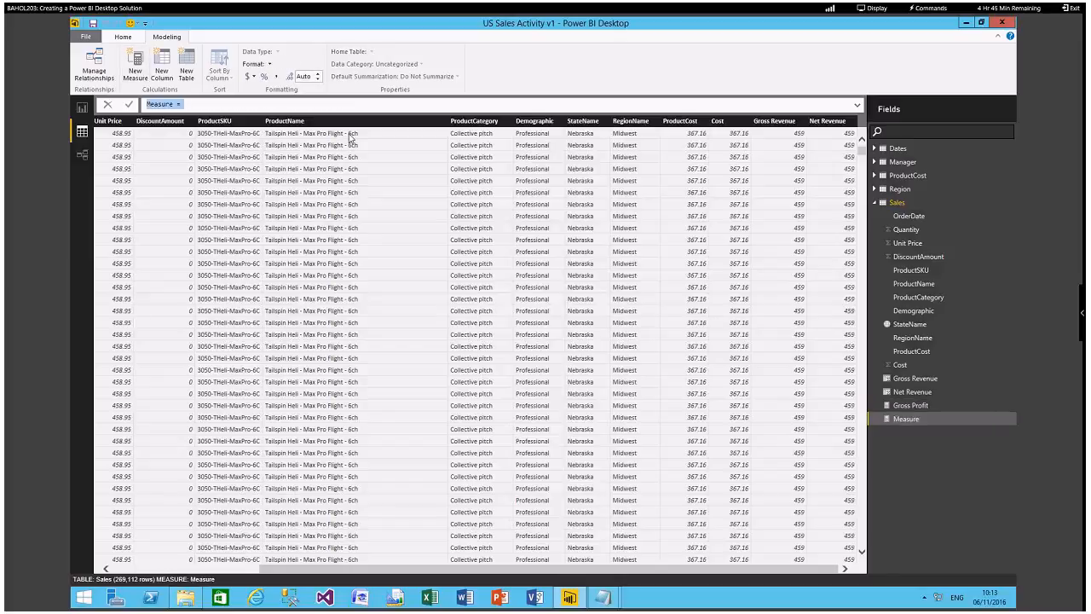
text(Profitability)
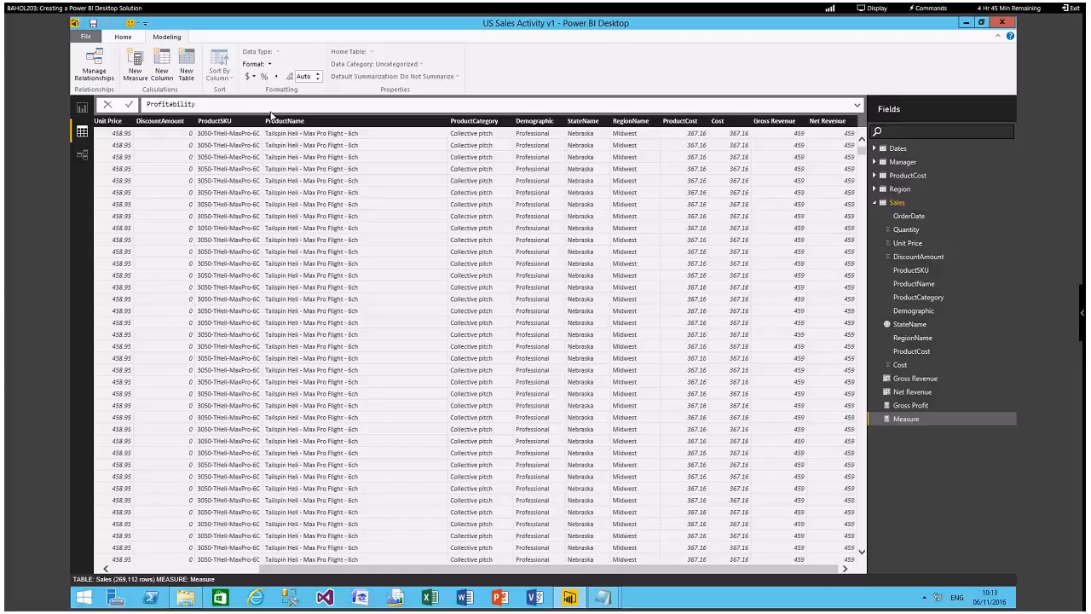
text( = DIVI)
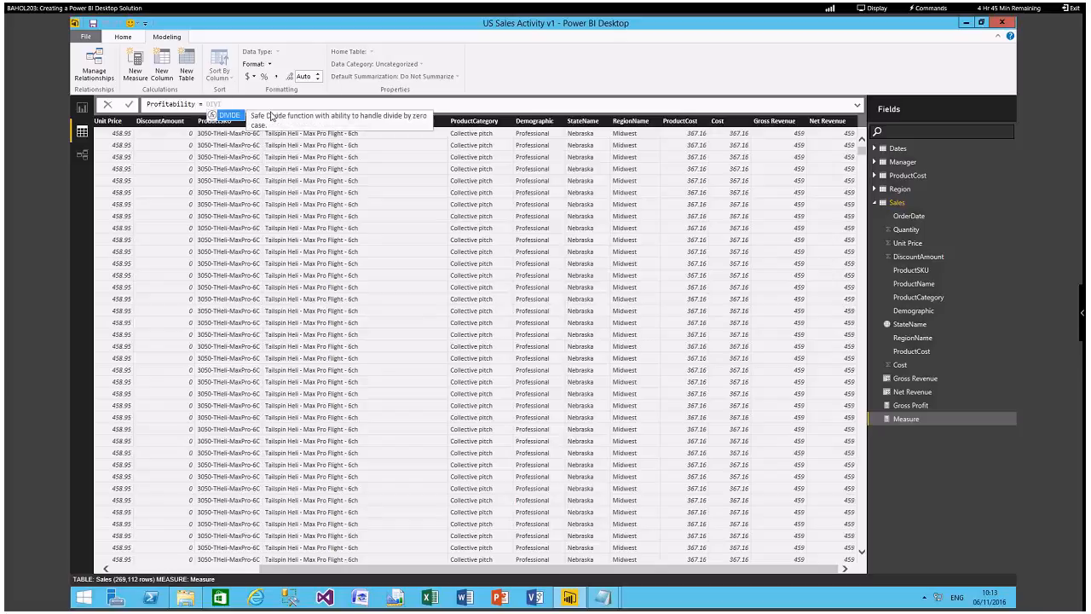
key(Tab)
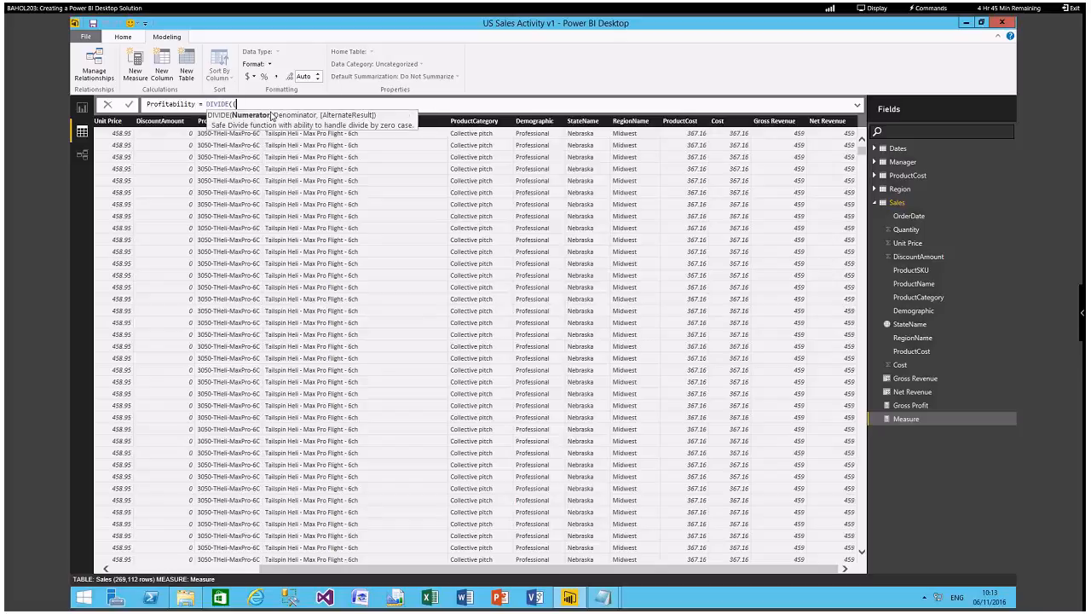
text([Sa)
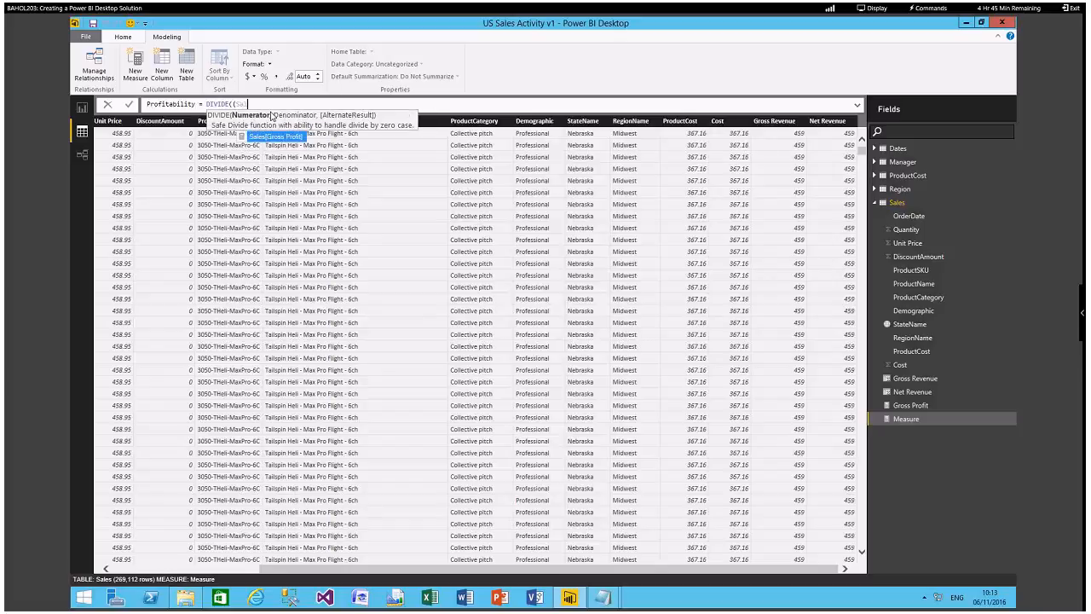
key(Tab)
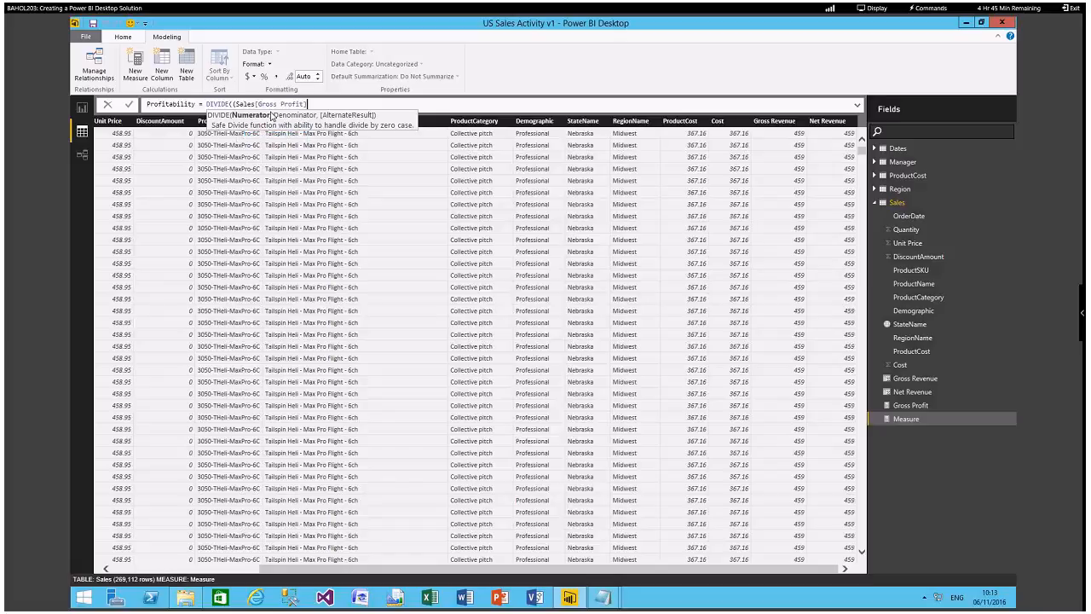
key(BackSpace)
key(BackSpace)
key(BackSpace)
key(BackSpace)
key(BackSpace)
key(BackSpace)
key(BackSpace)
key(BackSpace)
key(BackSpace)
key(BackSpace)
key(BackSpace)
key(BackSpace)
key(BackSpace)
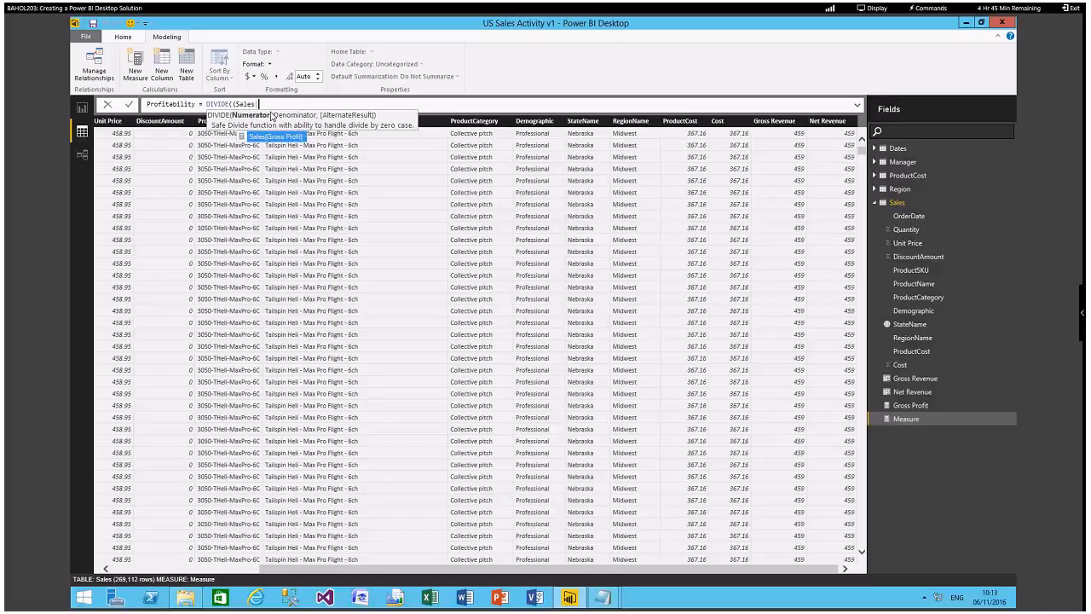
text(Ne)
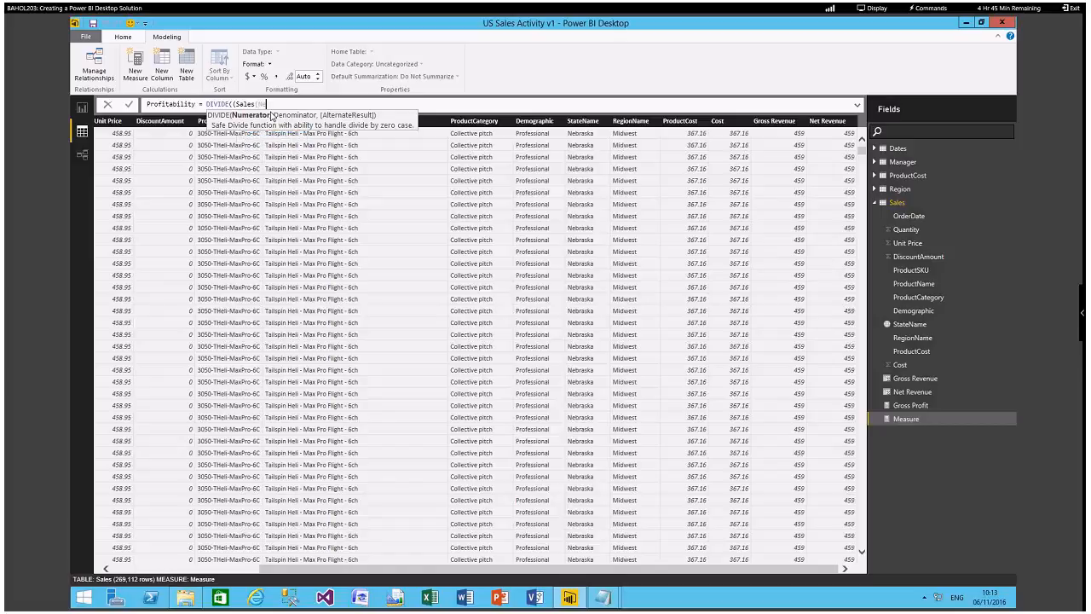
key(BackSpace)
key(BackSpace)
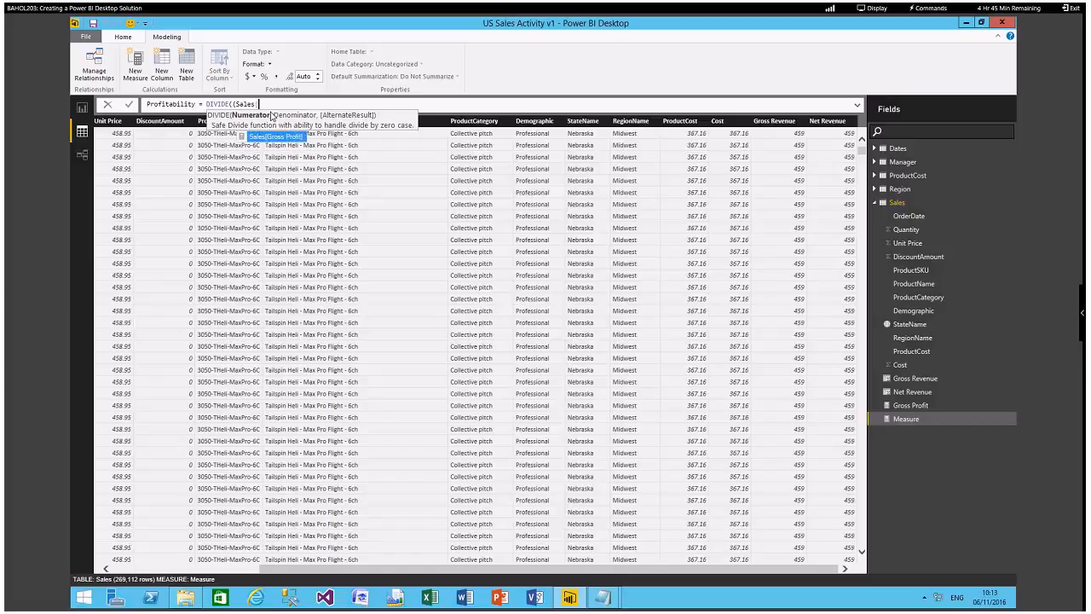
text(G)
key(Tab)
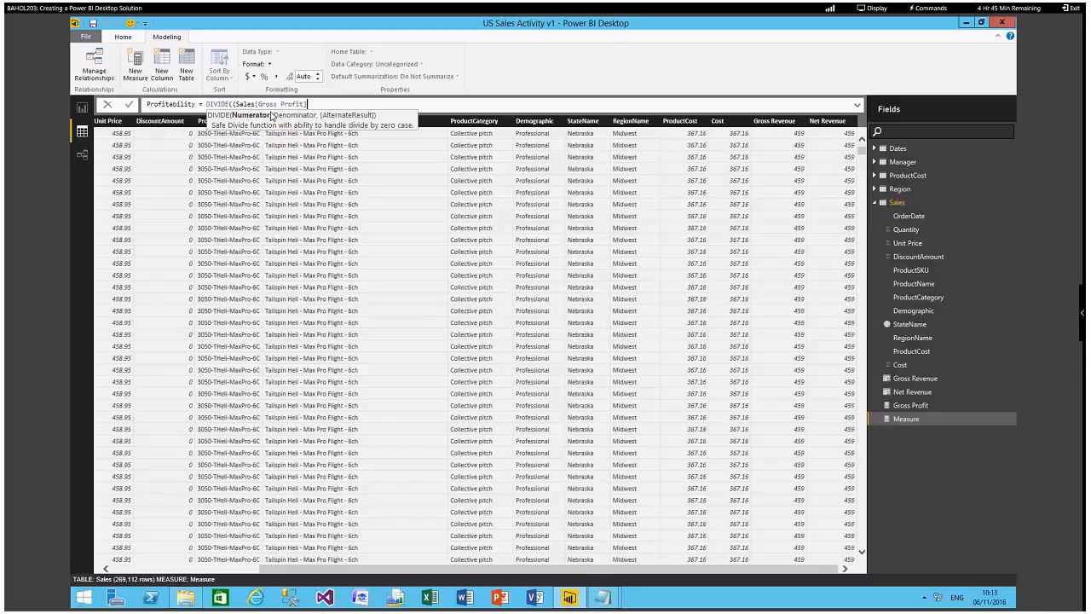
Complete the measure as Profitability = DIVIDE(Sales[Gross Profit], SUM(Sales[Net Revenue])), removing the extra opening parenthesis.
text(, )
text(Sa)
text(M)
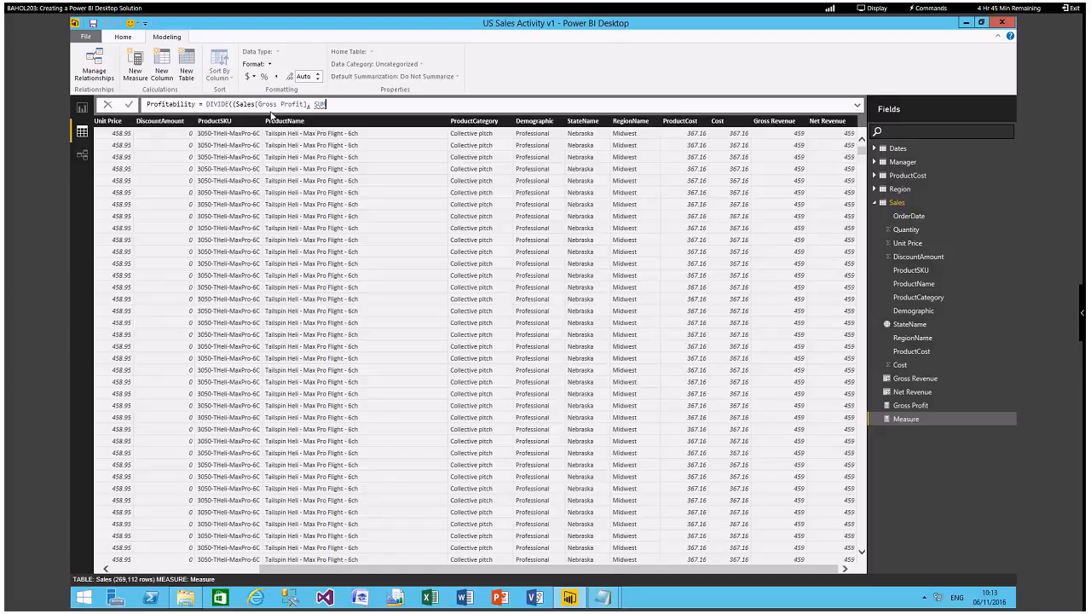
text((sale)
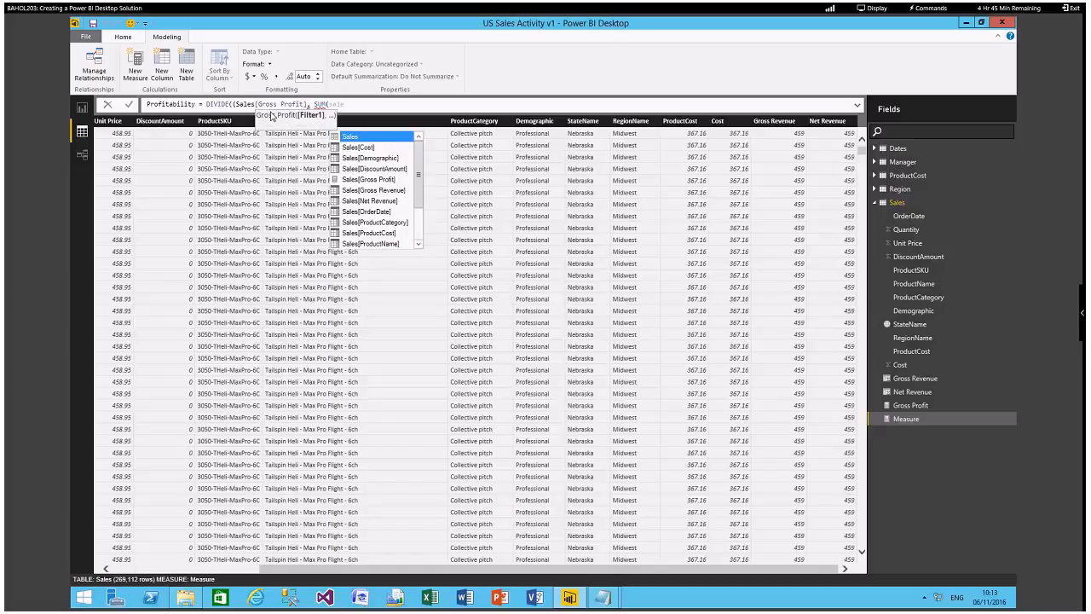
text(s)
text([Net Revenue])
key(Tab)
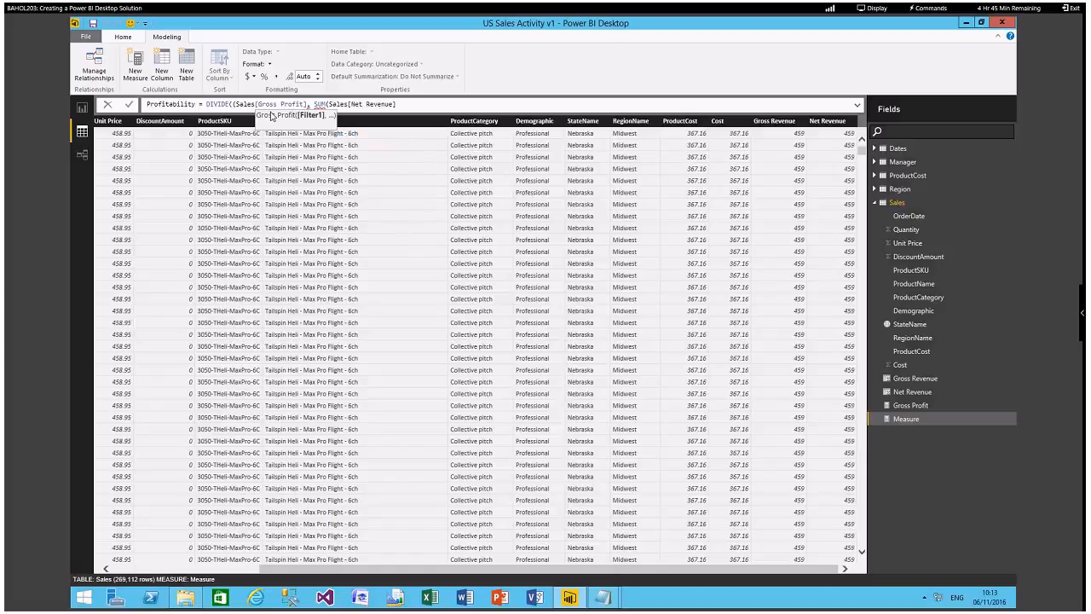
text()))
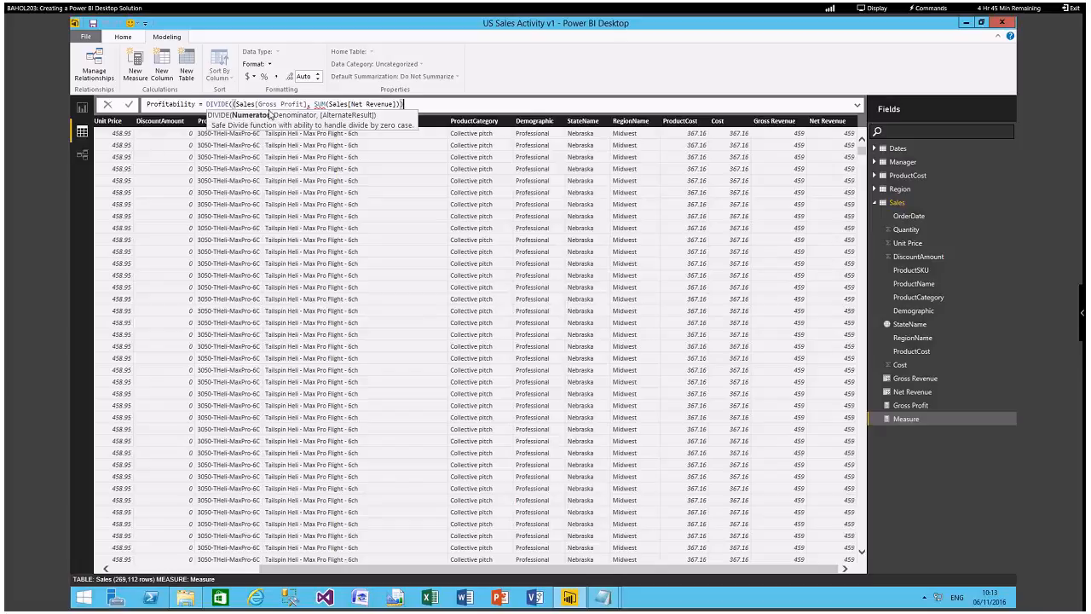
click(381, 152)
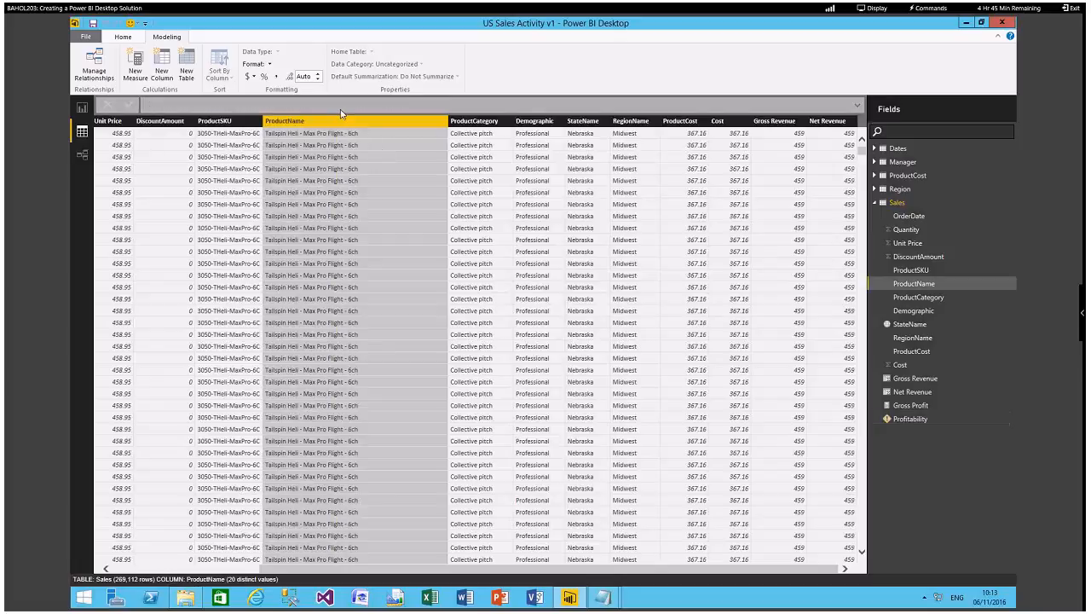
double_click(910, 419)
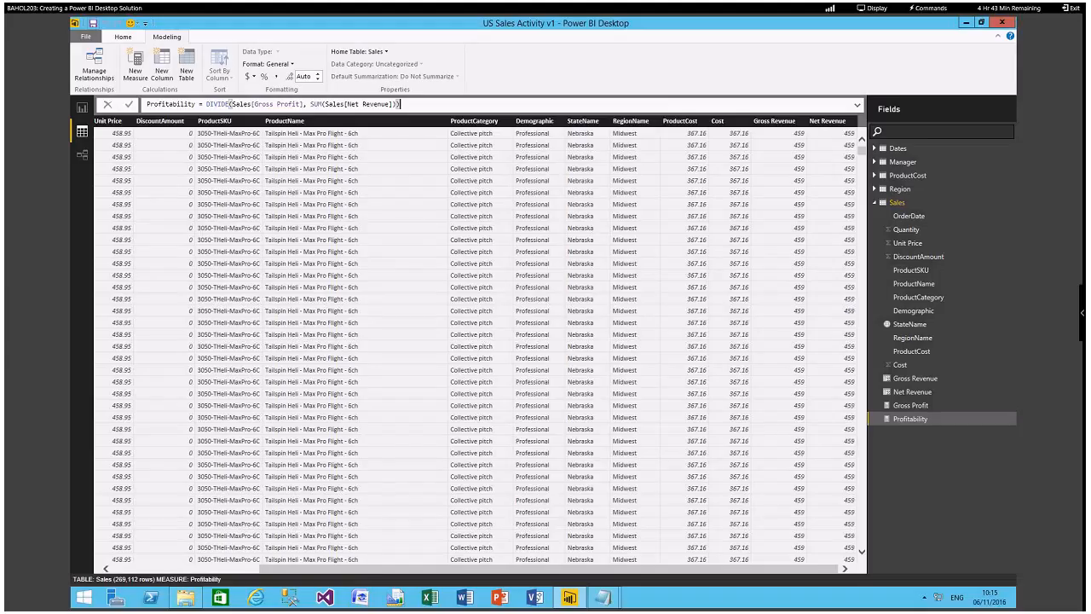
Switch to the report view and insert the Tailspin Toys logo image on Page 1.
click(82, 109)
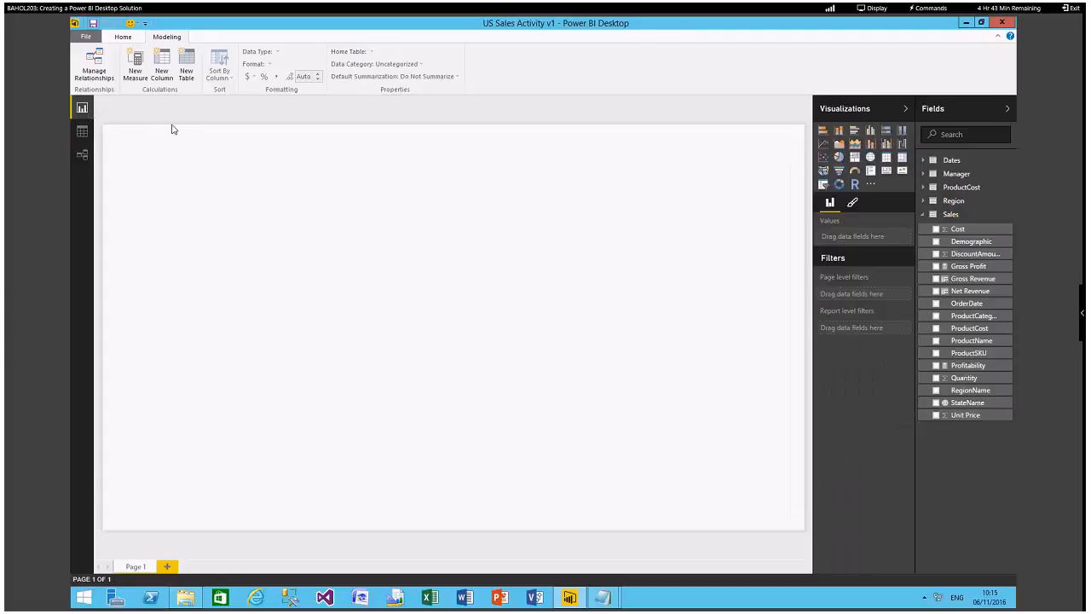
click(123, 40)
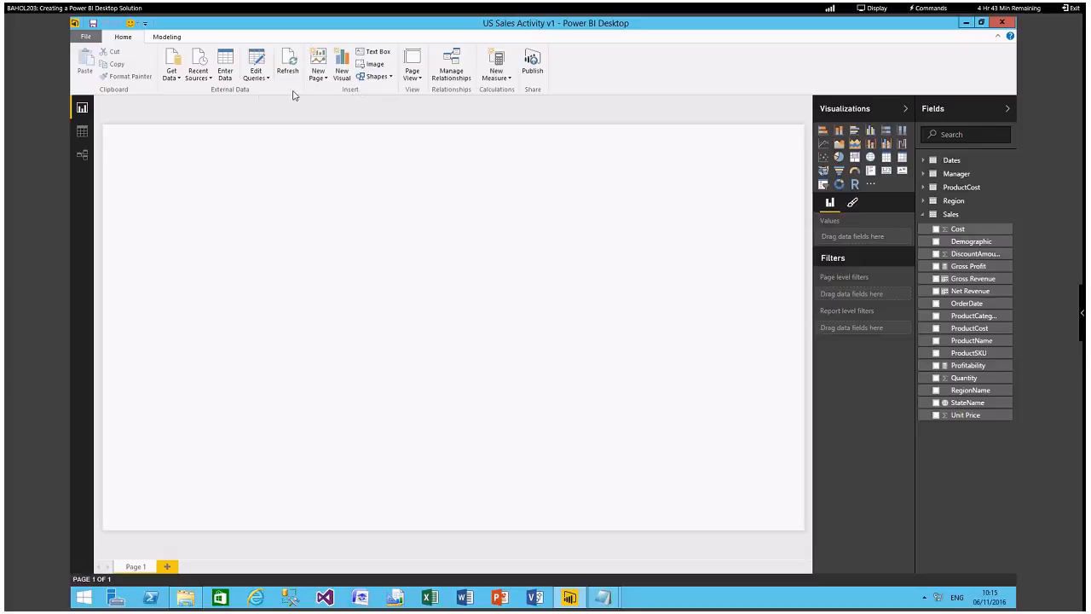
click(375, 65)
double_click(232, 96)
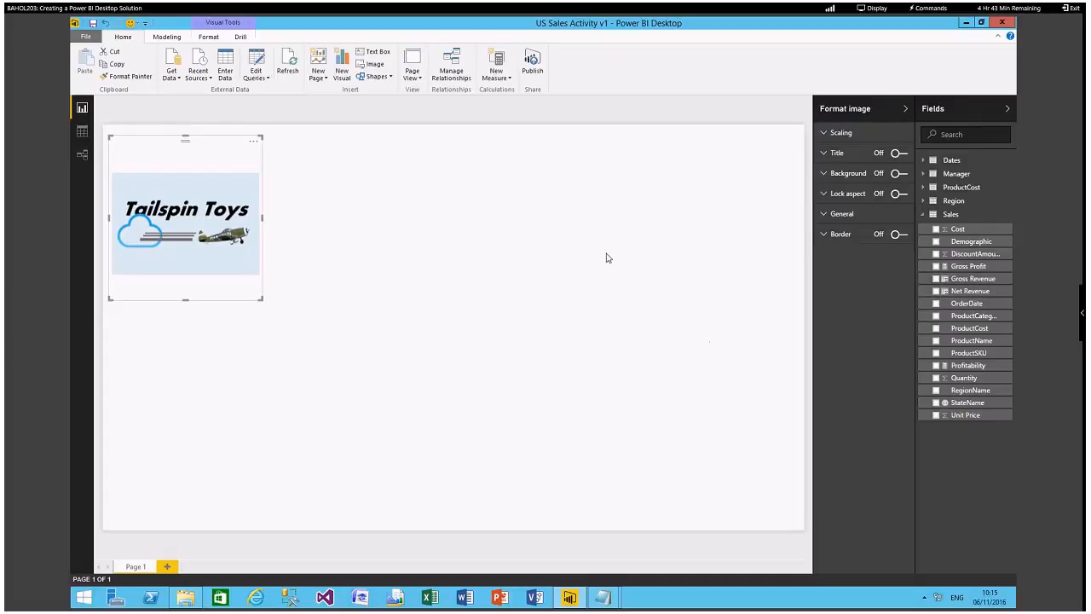
Add the Year field from the Dates table to the report page and convert its table to a slicer.
click(924, 161)
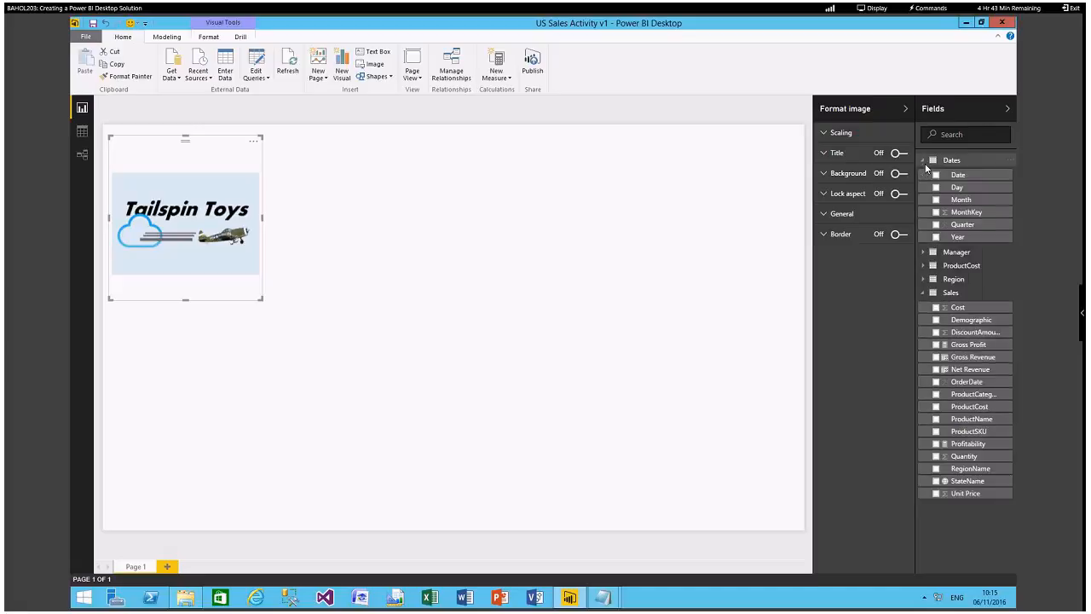
drag(968, 236, 341, 165)
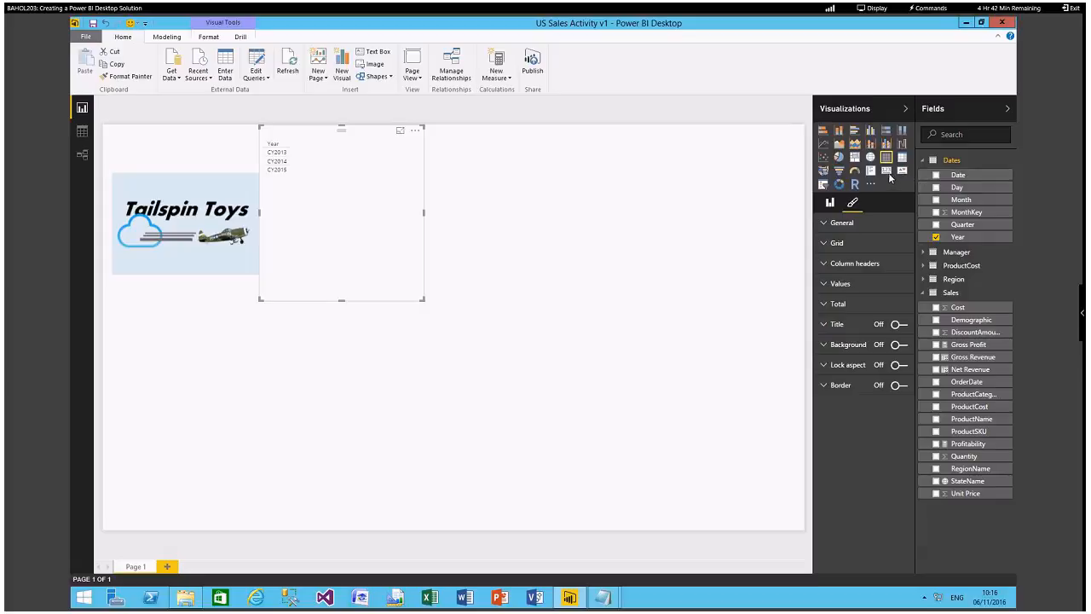
click(824, 184)
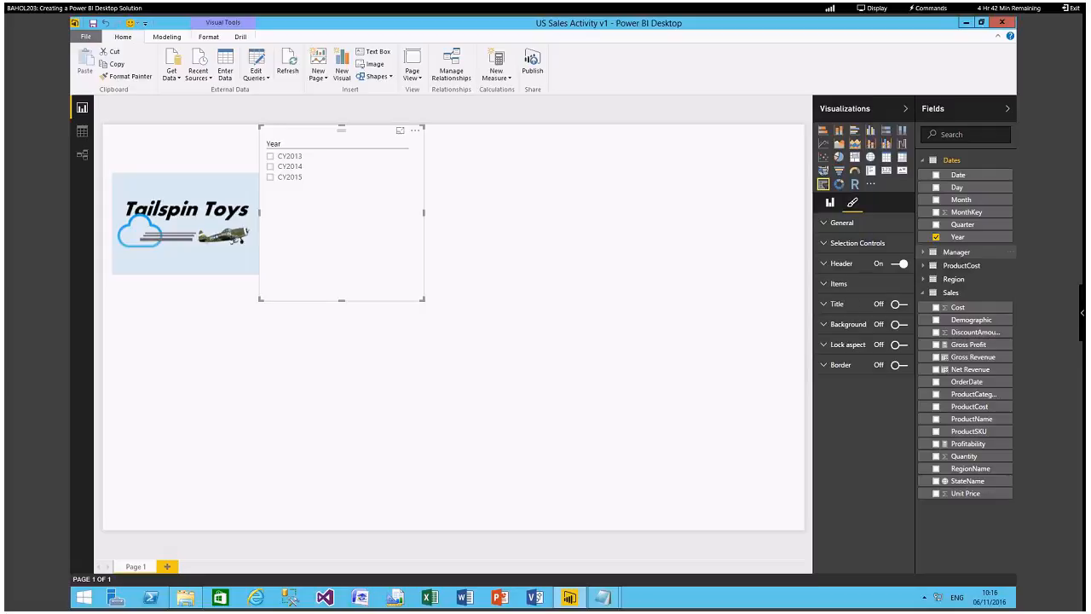
click(488, 248)
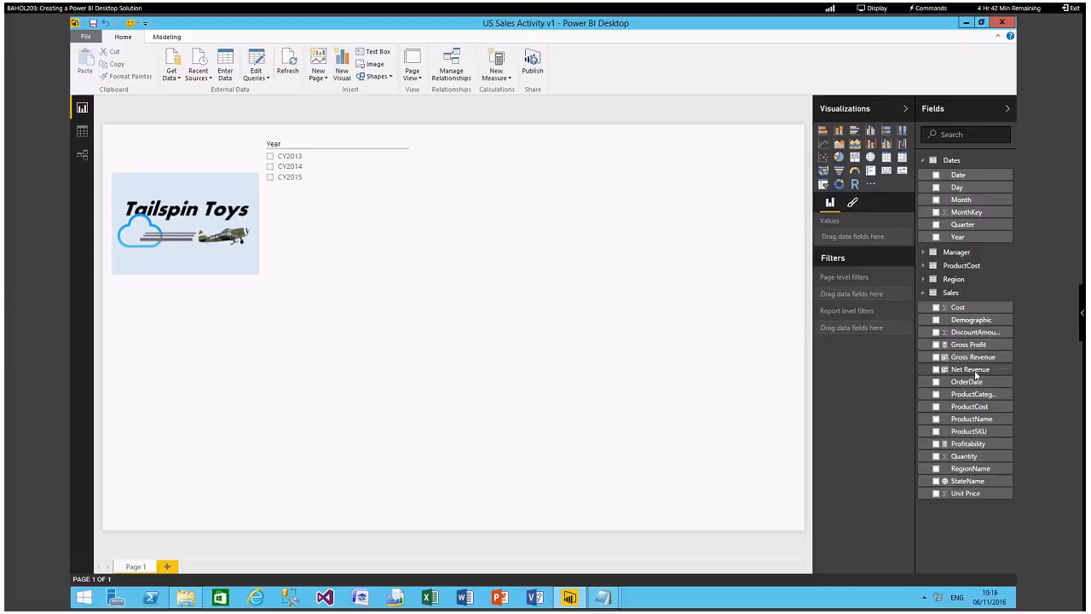
Create a clustered column chart of Net Revenue and arrange the logo, Year slicer and chart side by side on the page.
drag(975, 375, 510, 177)
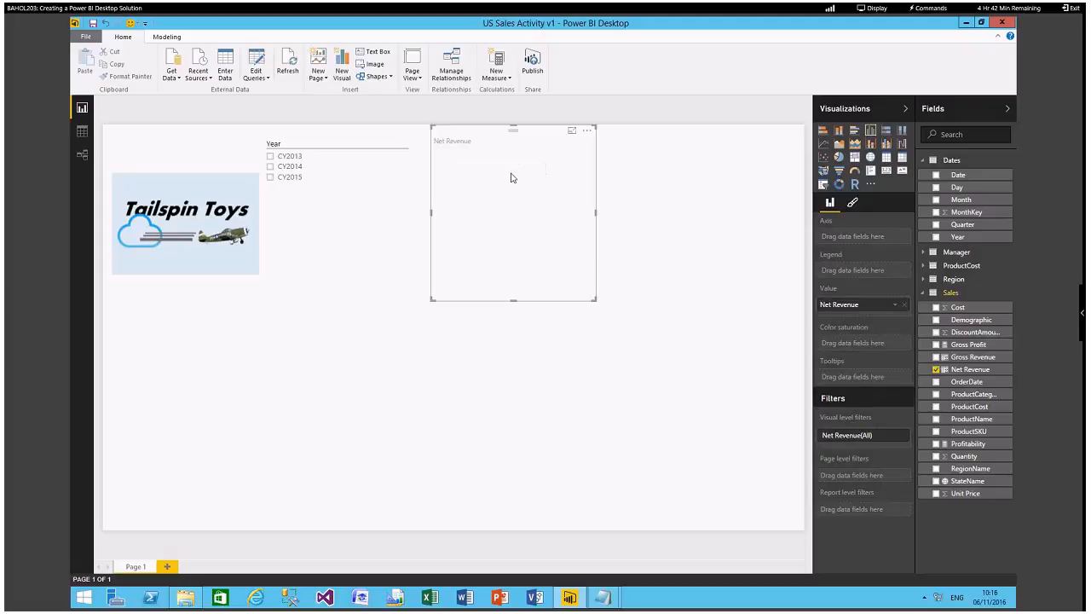
drag(496, 132, 471, 249)
drag(357, 137, 185, 255)
mouse_move(185, 143)
mouse_down()
mouse_move(228, 133)
mouse_move(190, 133)
mouse_up()
drag(170, 297, 216, 306)
drag(460, 257, 659, 178)
drag(235, 295, 365, 175)
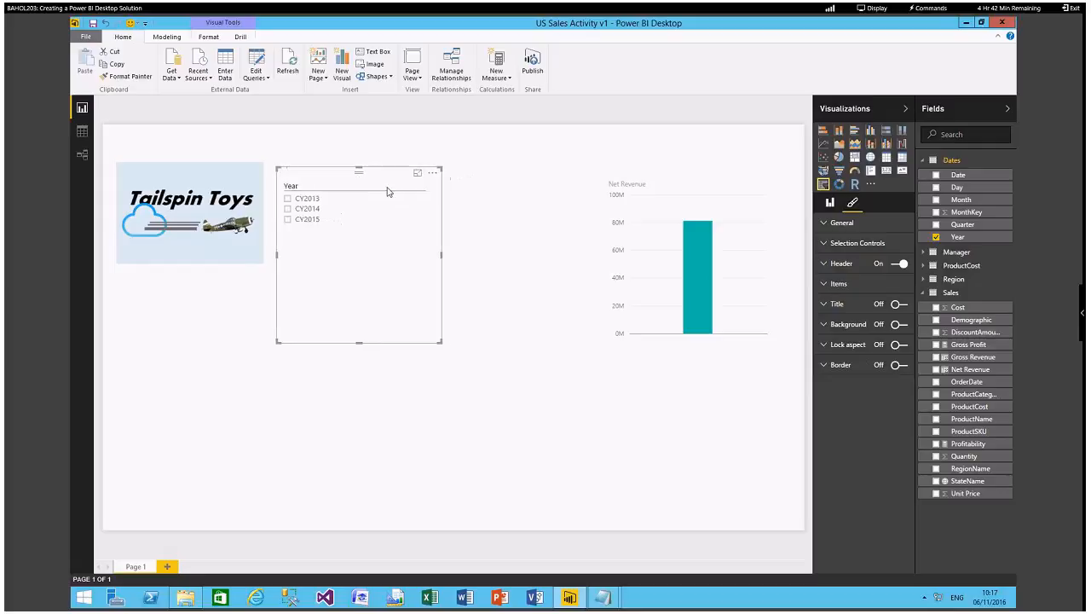
drag(635, 183, 490, 179)
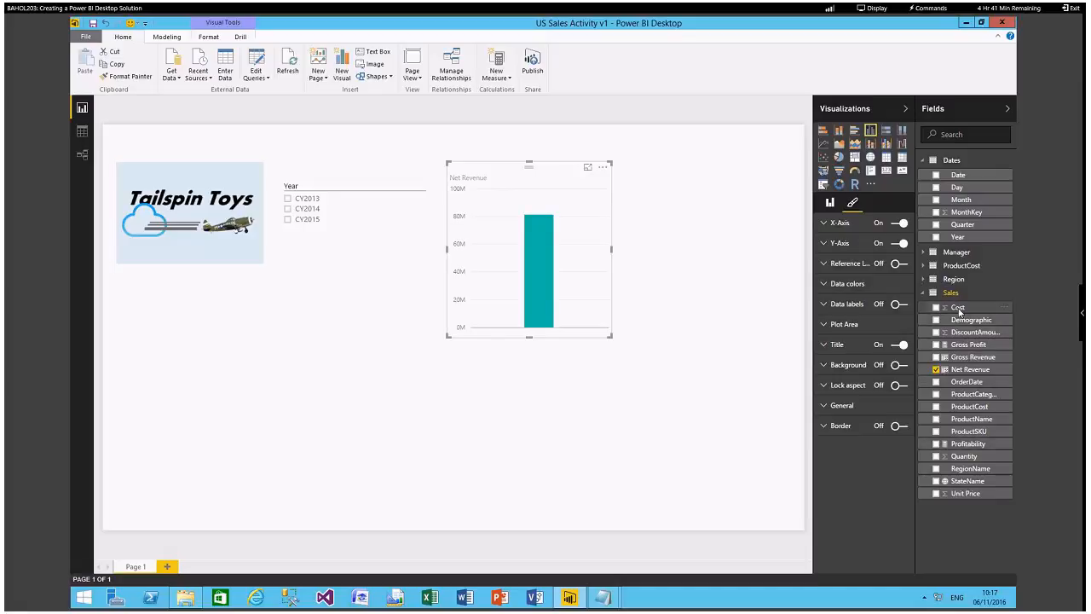
Add Cost from Sales and Month from Dates to the Net Revenue chart, and widen it toward the page's right edge.
drag(741, 312, 567, 258)
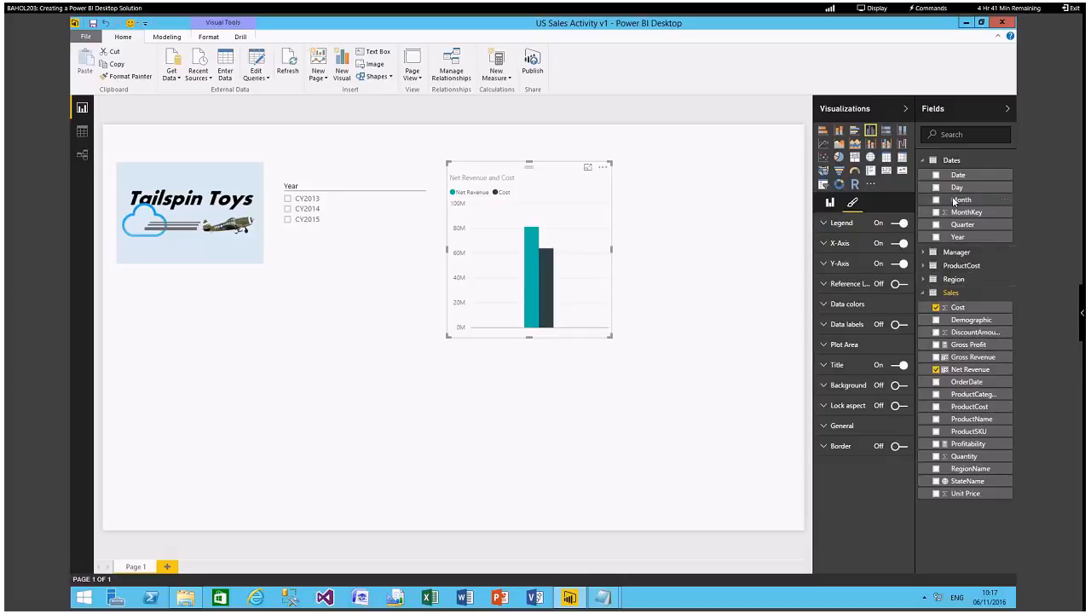
drag(936, 201, 570, 285)
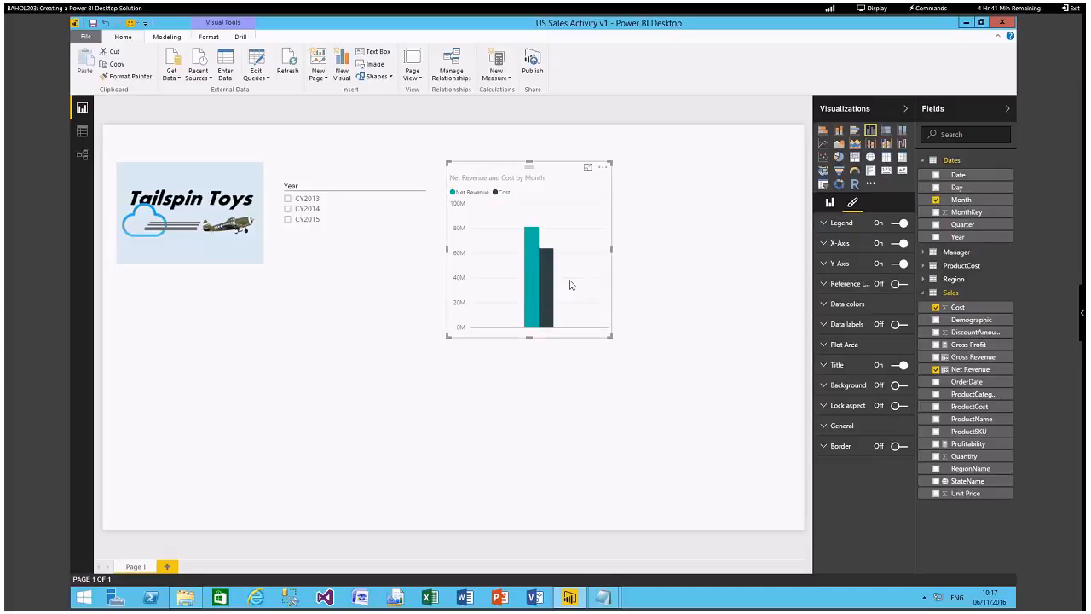
drag(611, 336, 786, 341)
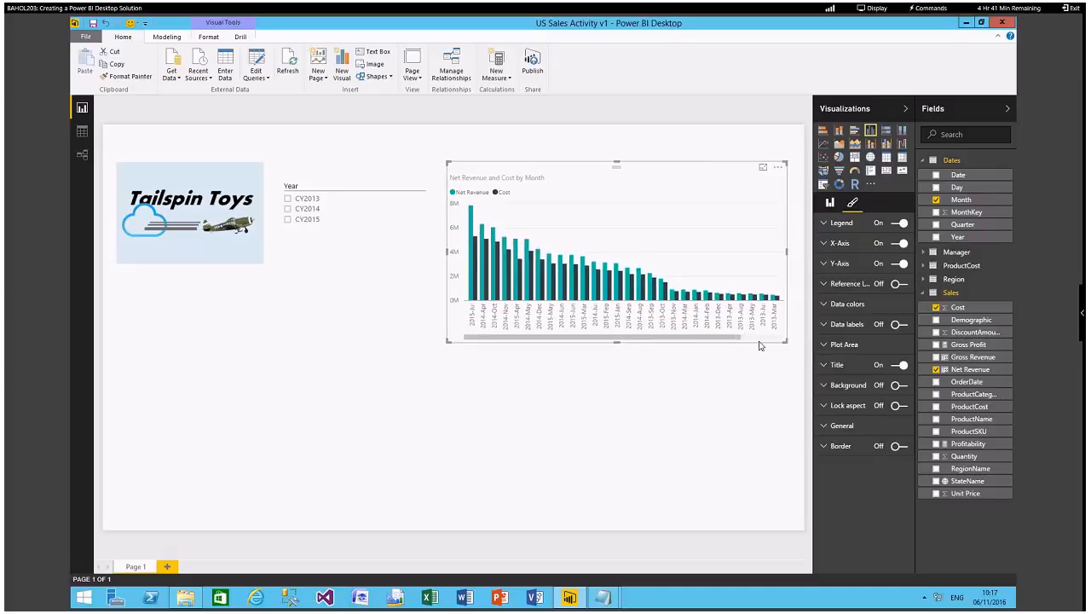
Sort the Net Revenue and Cost chart by Month.
click(123, 528)
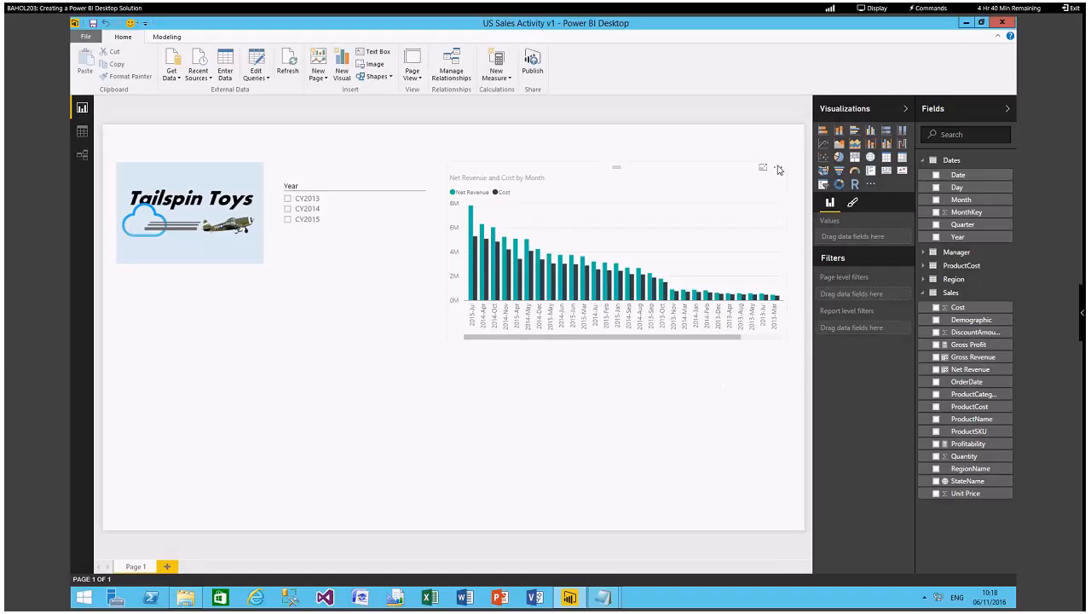
click(777, 168)
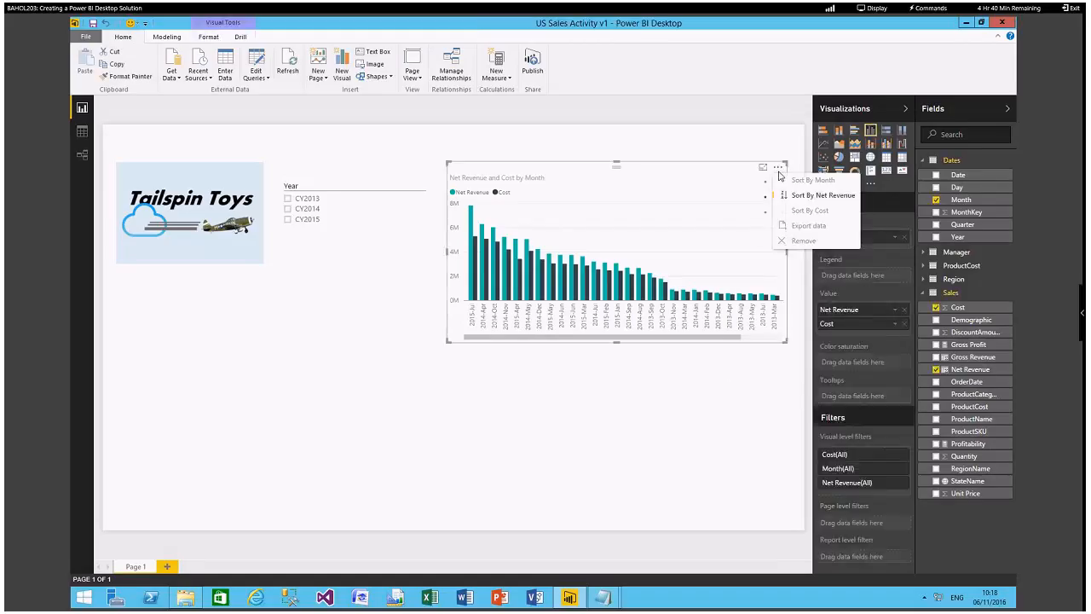
click(799, 182)
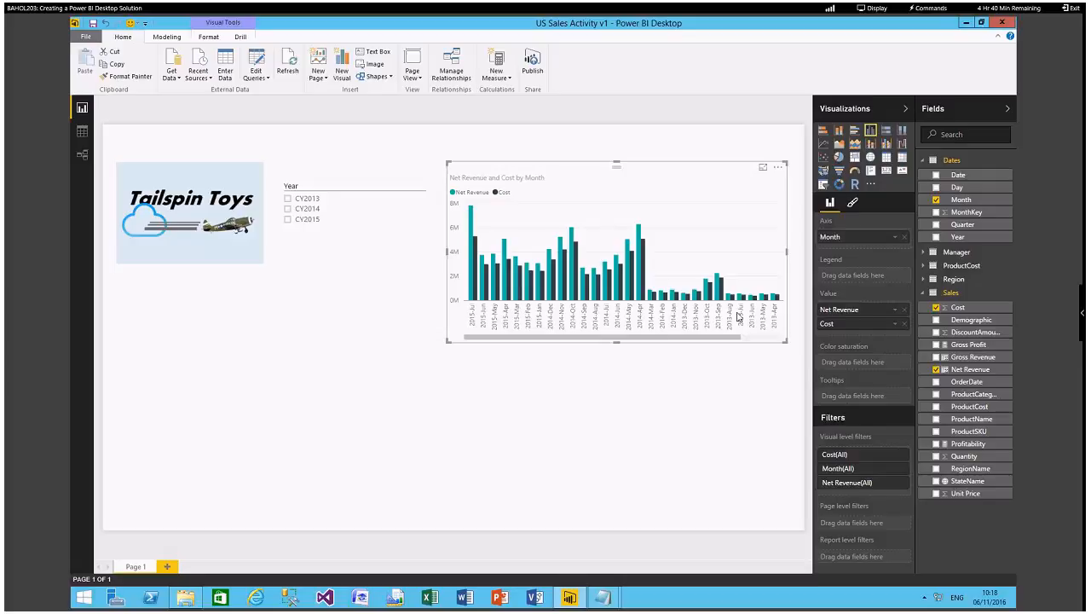
click(778, 167)
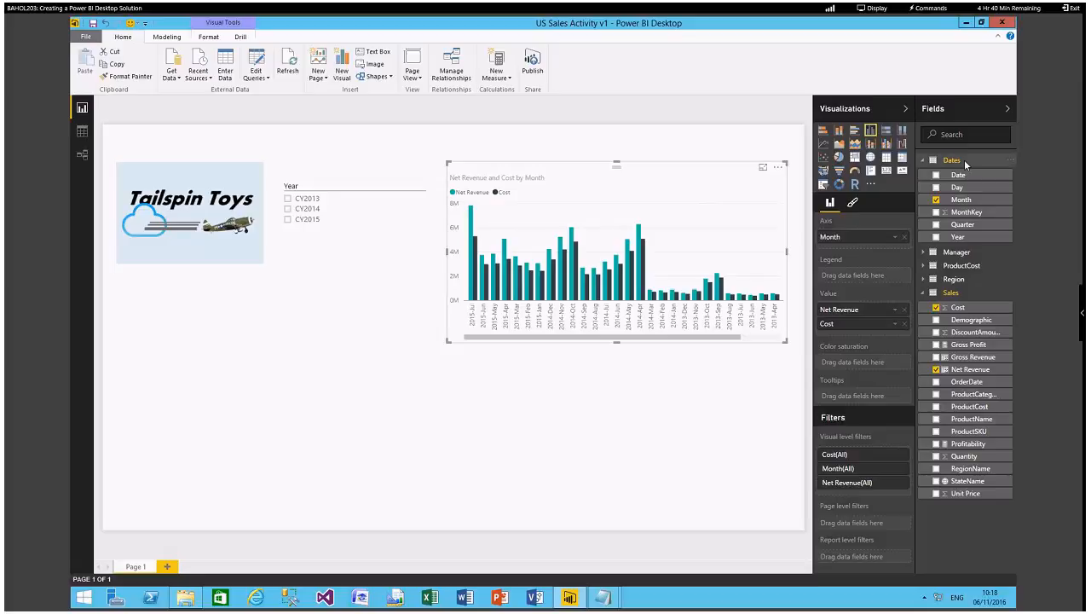
Convert the chart to a line and clustered column chart with Profitability as its line values.
click(887, 145)
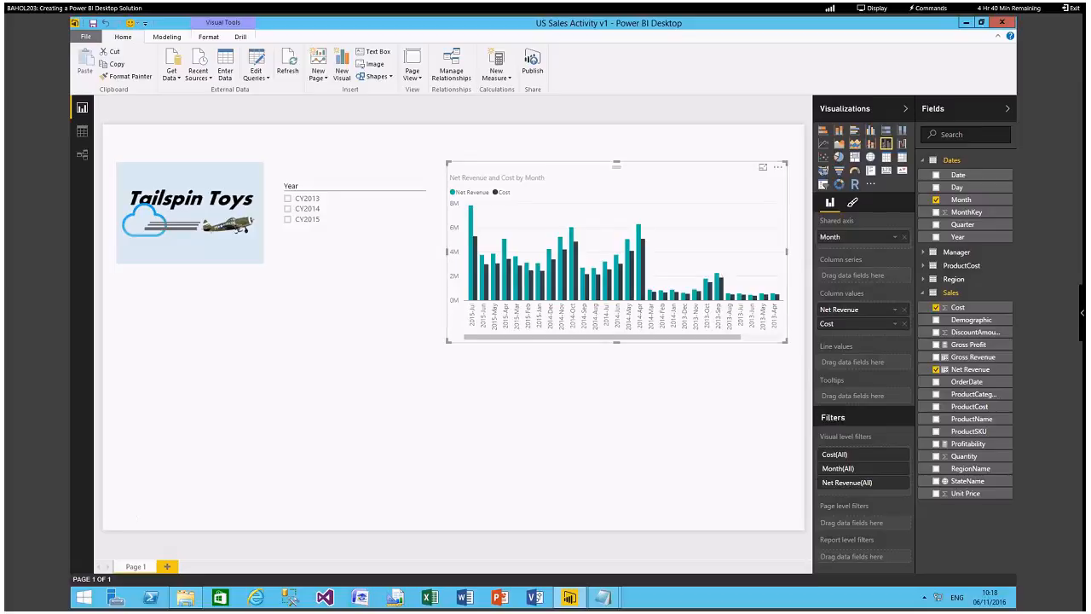
mouse_move(185, 597)
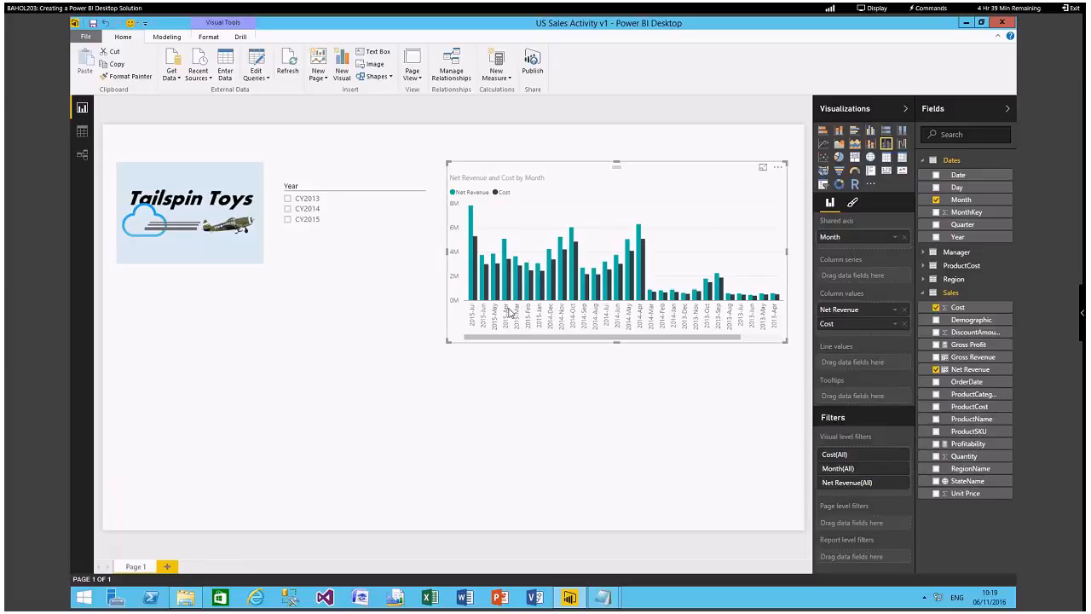
mouse_move(475, 293)
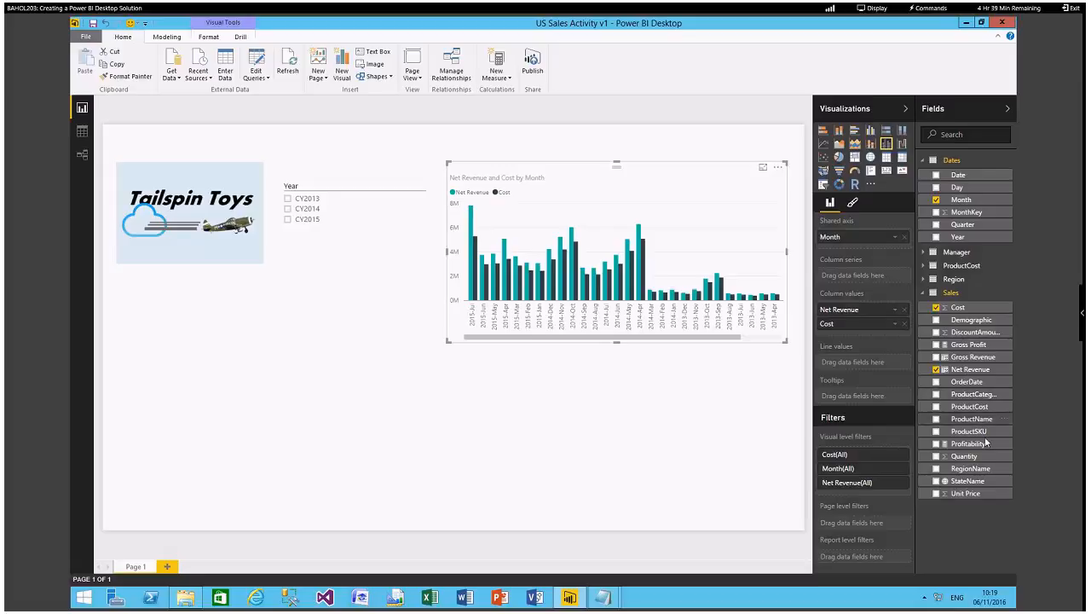
drag(976, 451, 870, 367)
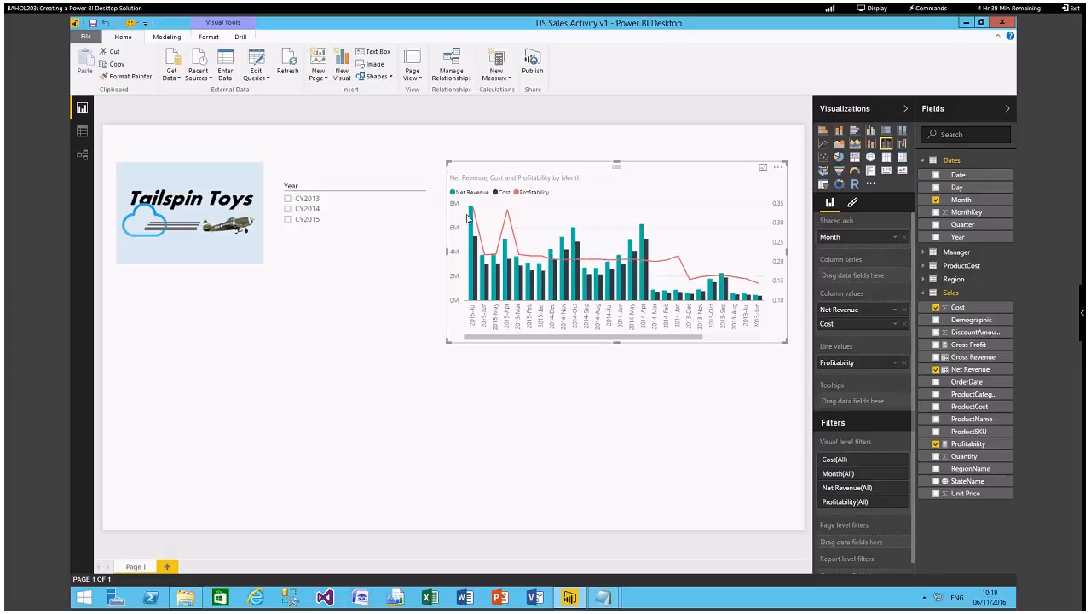
mouse_move(470, 218)
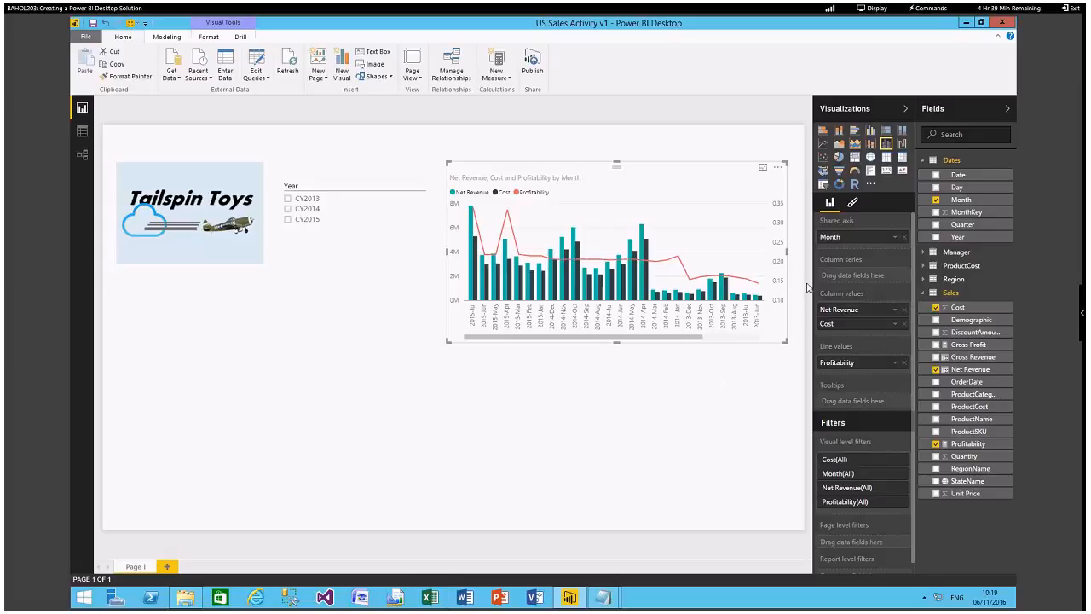
Change the Profitability line's data color to a very dark theme shade.
click(852, 204)
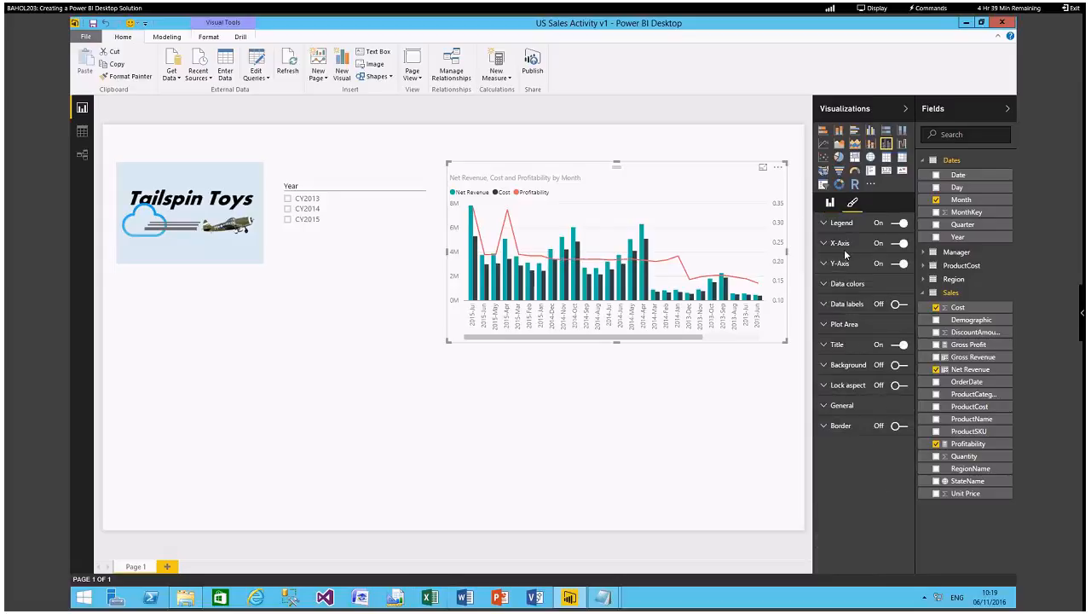
click(833, 286)
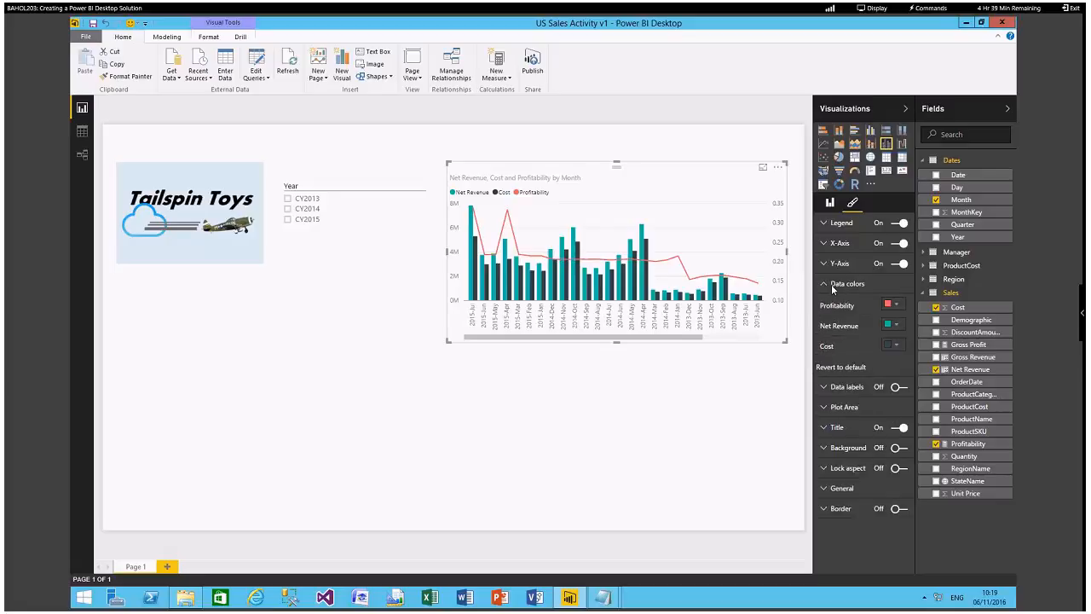
click(897, 306)
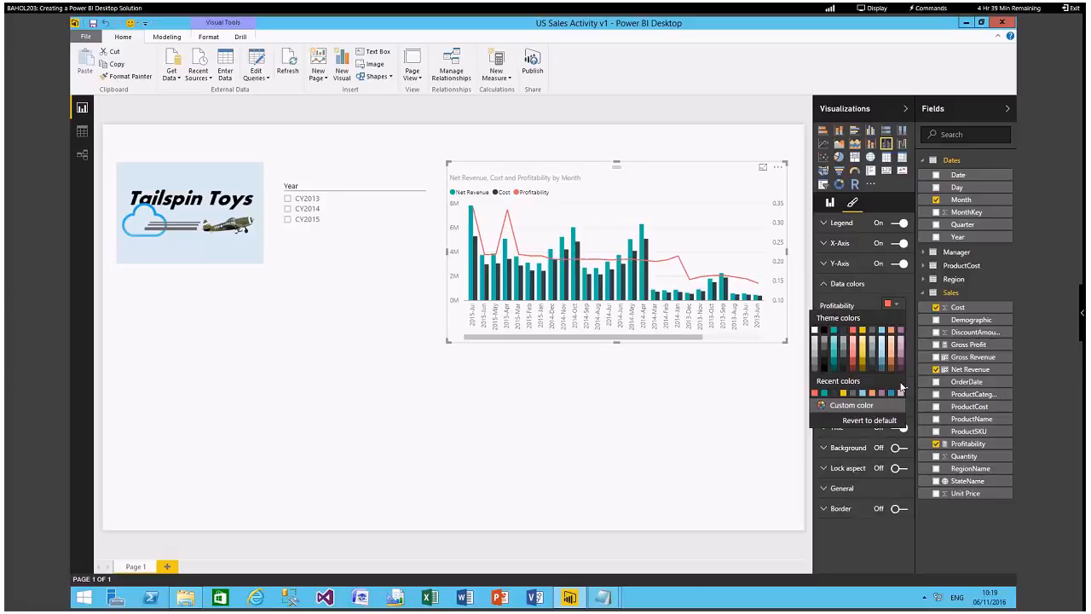
click(899, 369)
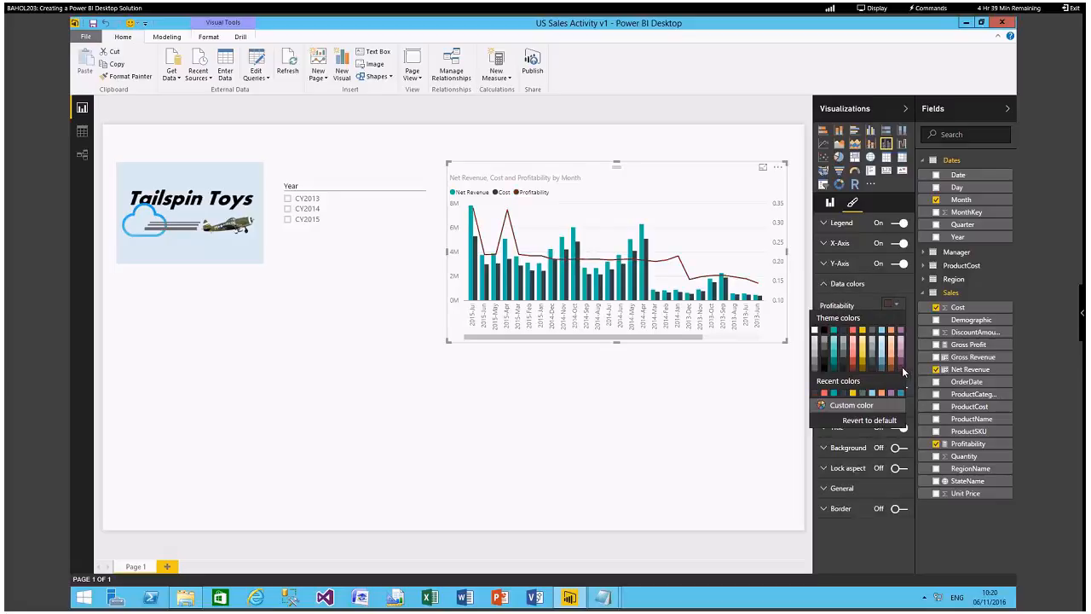
click(869, 285)
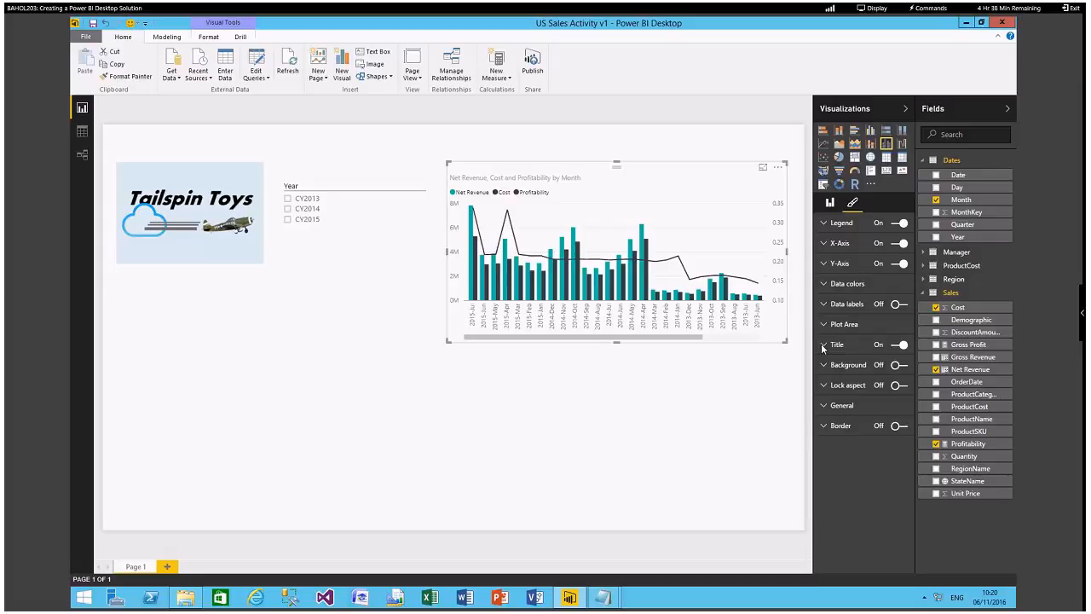
click(828, 265)
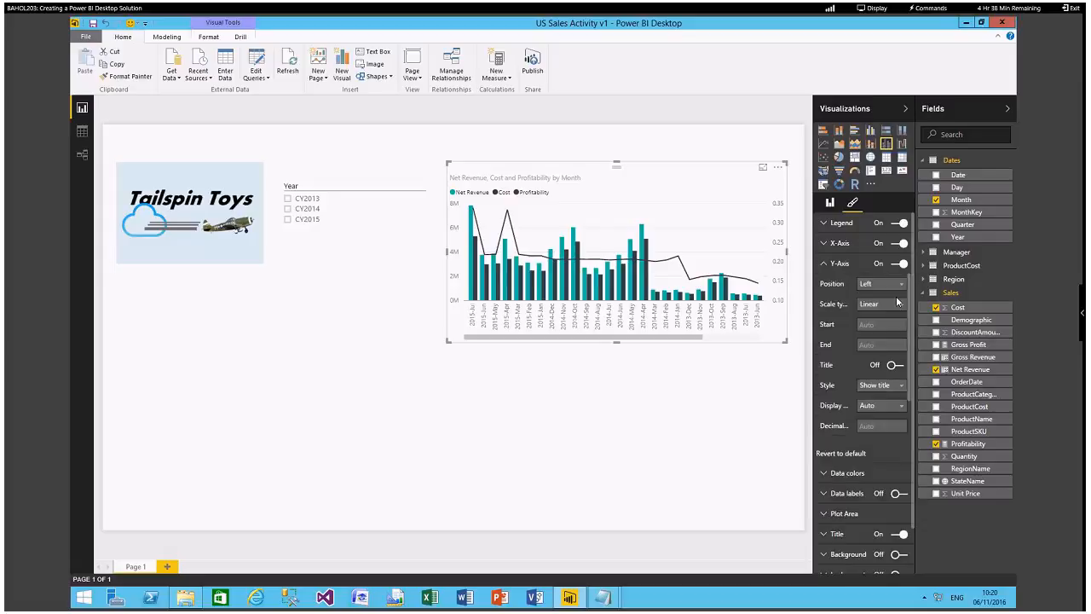
click(825, 264)
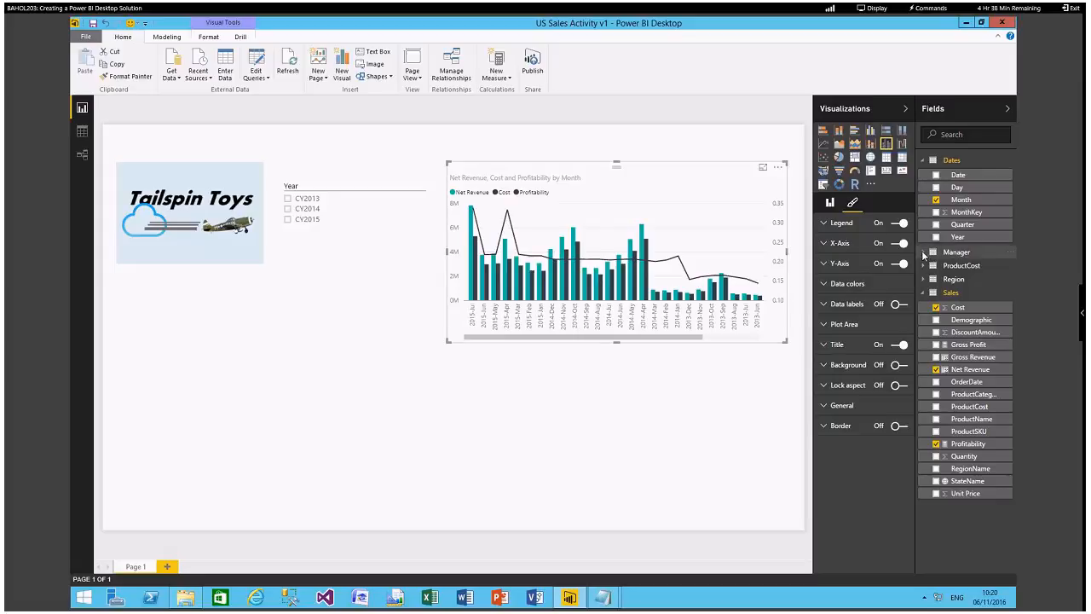
Create a table below the logo with RegionName from Manager and Unit Price from Sales.
click(923, 253)
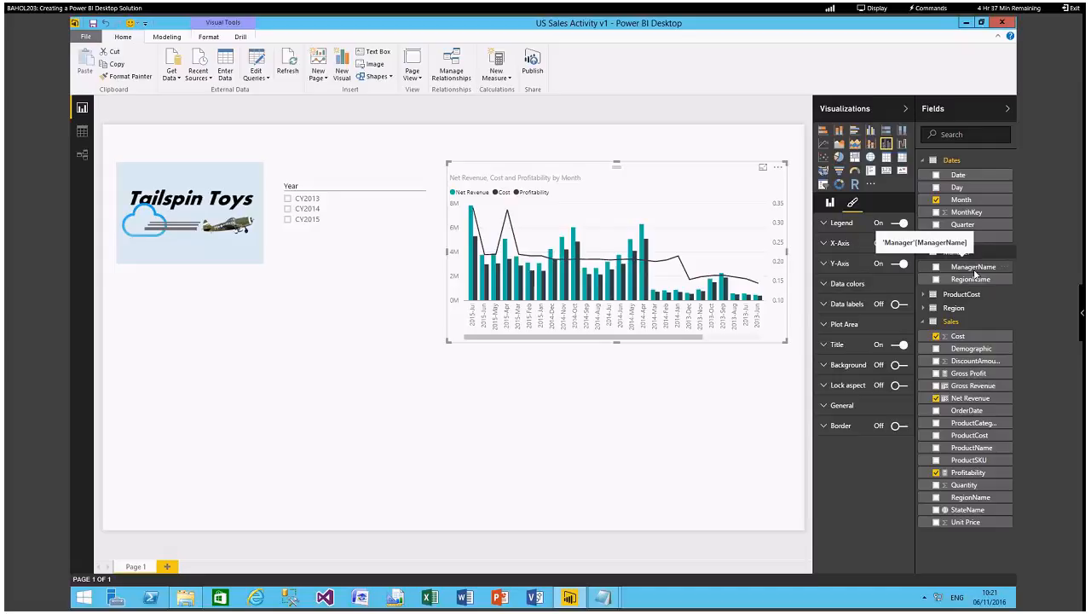
drag(972, 282, 188, 372)
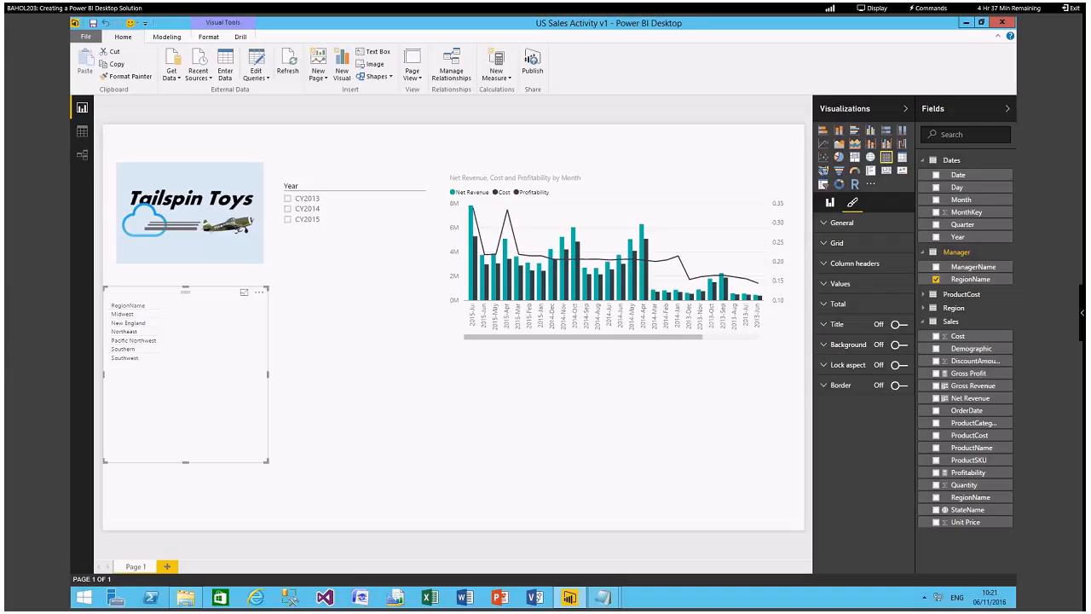
drag(954, 521, 184, 342)
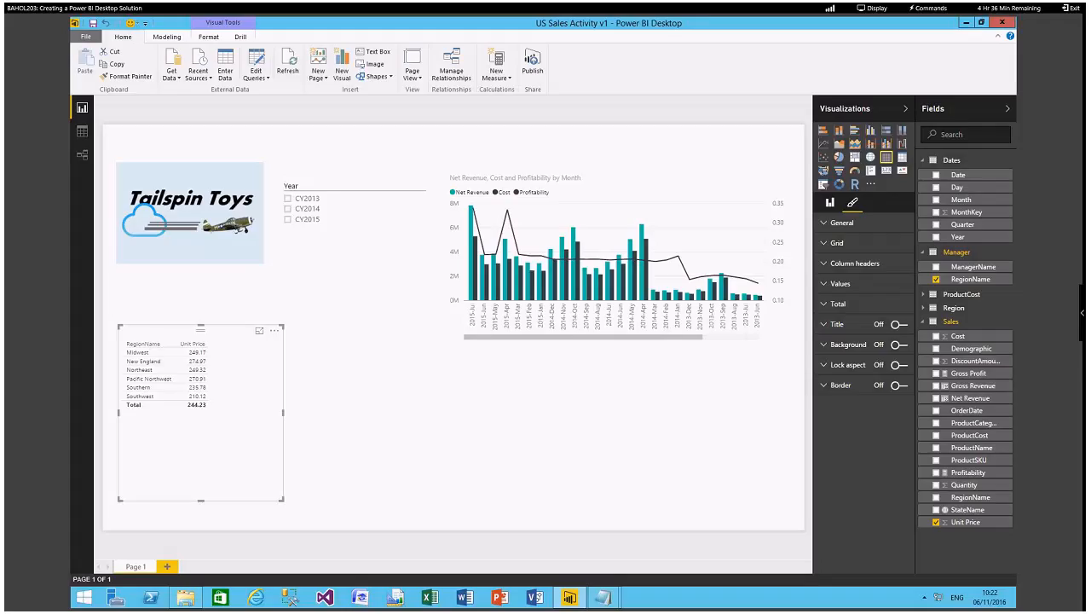
Create a table of ManagerName and Net Revenue beside the region table, and arrange the two tables side by side below the logo and Year slicer.
drag(980, 267, 374, 362)
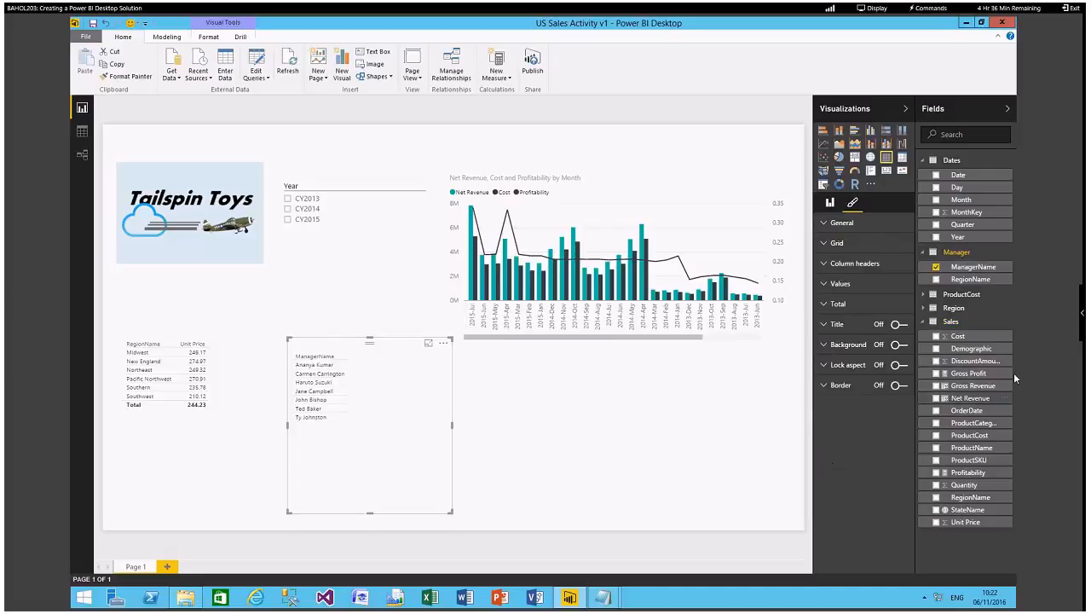
drag(971, 398, 371, 363)
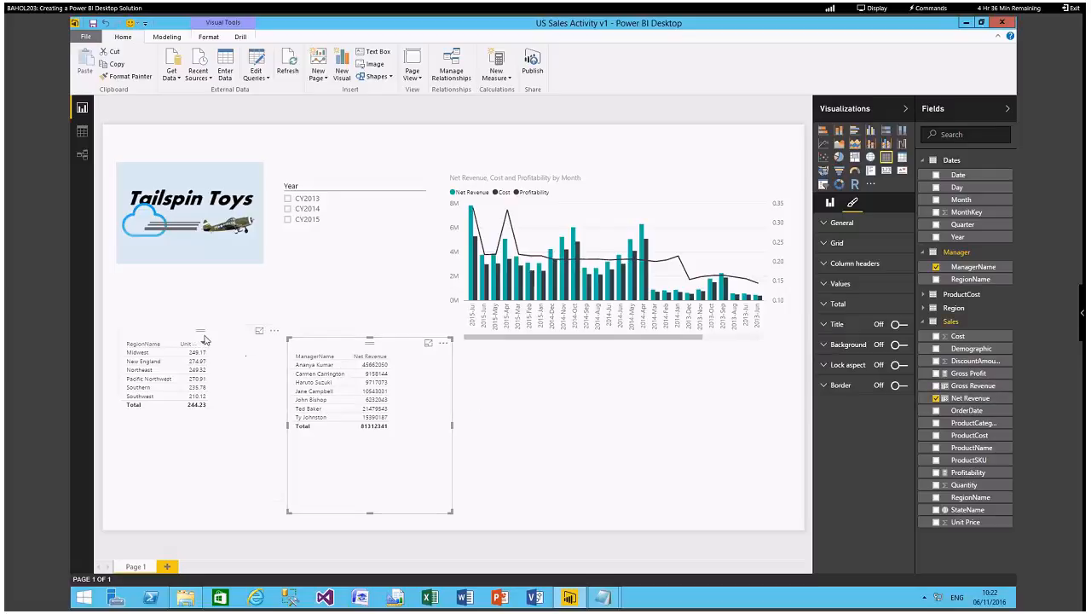
drag(228, 339, 213, 350)
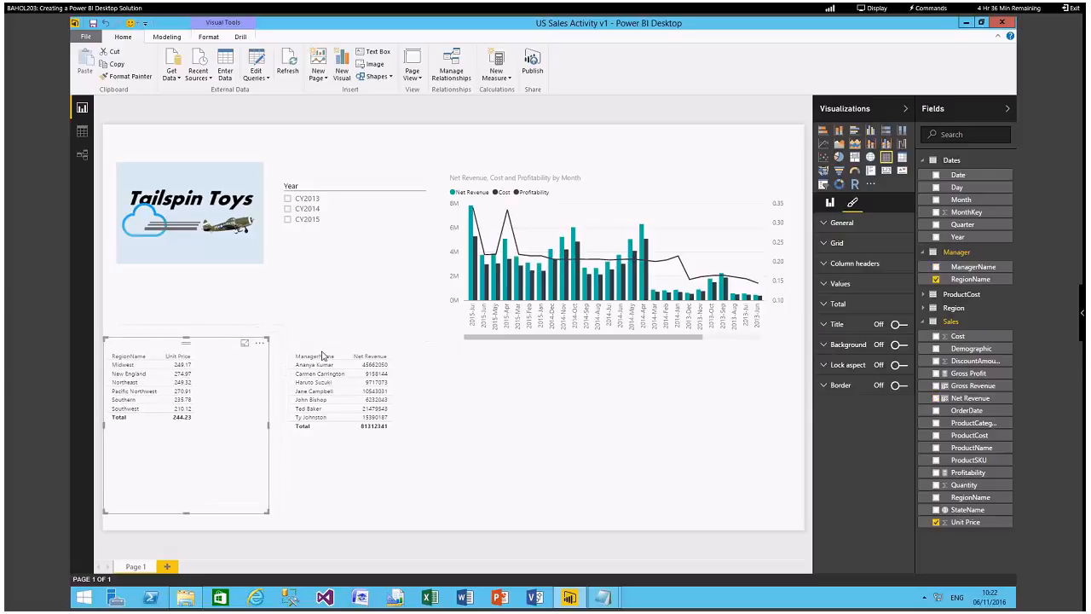
drag(320, 350, 304, 352)
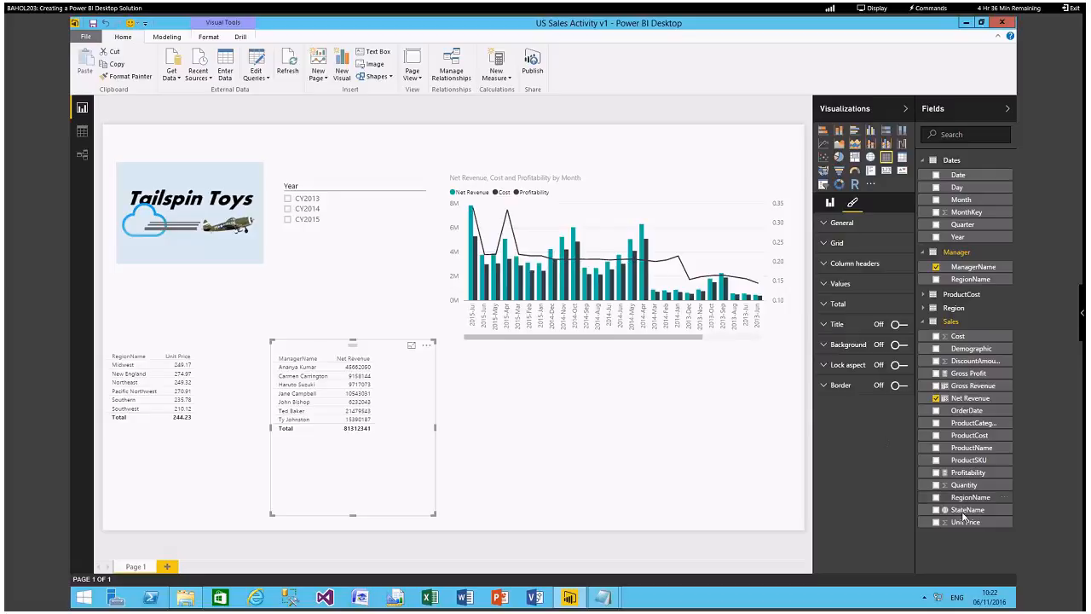
Create a map of Profitability by StateName beneath the combo chart, placed just beside the manager table.
drag(963, 509, 589, 418)
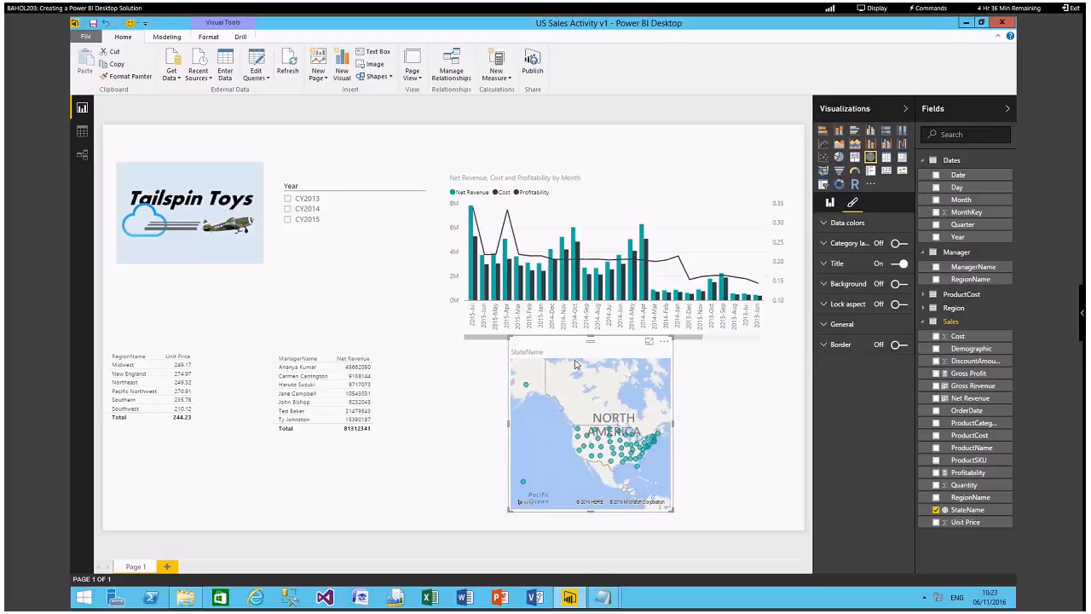
drag(587, 353, 517, 367)
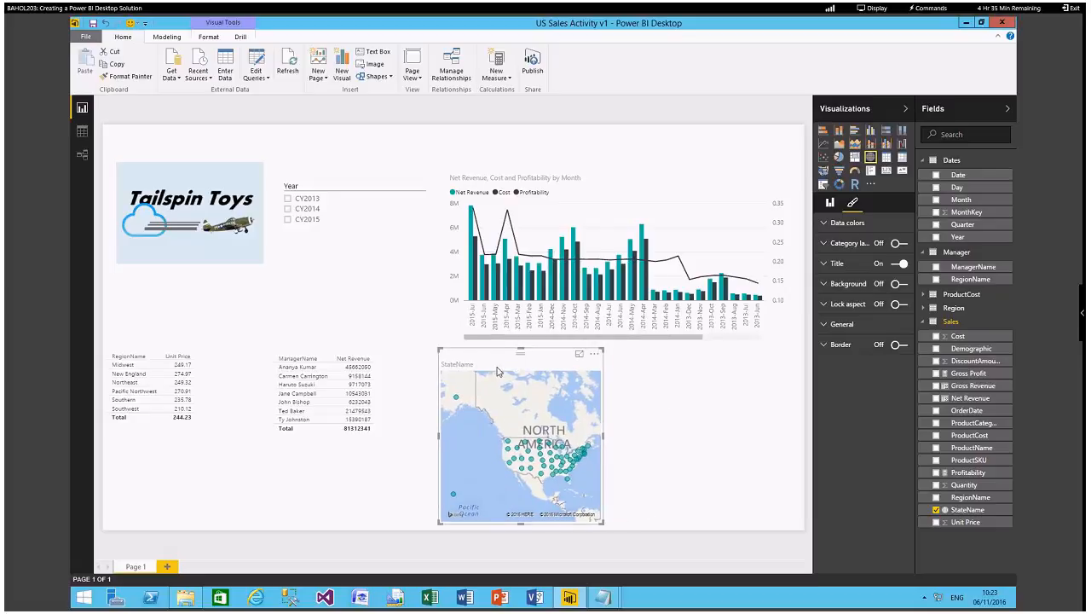
mouse_move(570, 596)
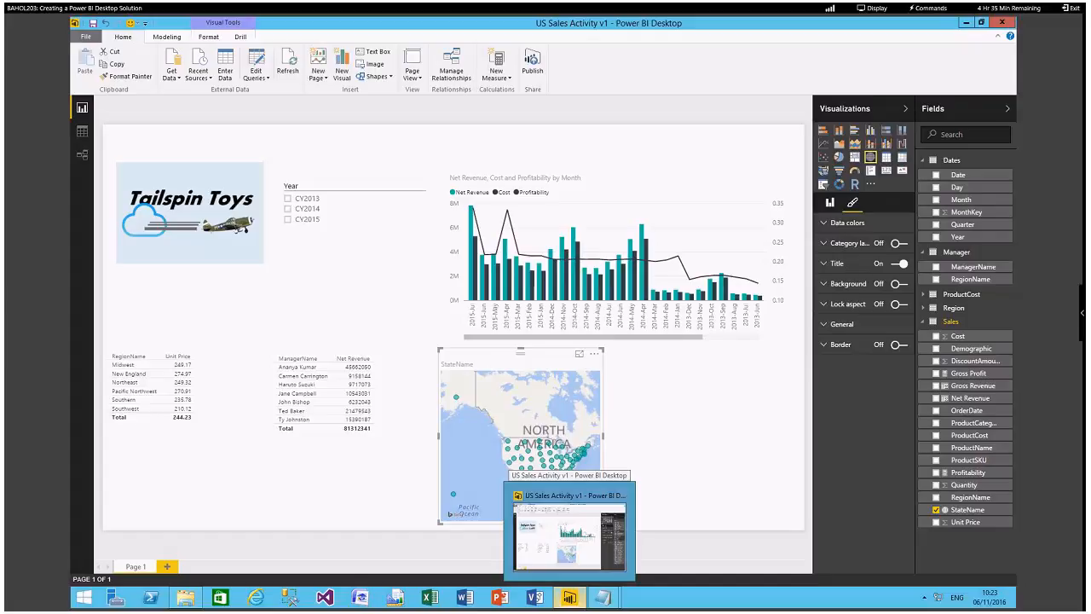
click(750, 452)
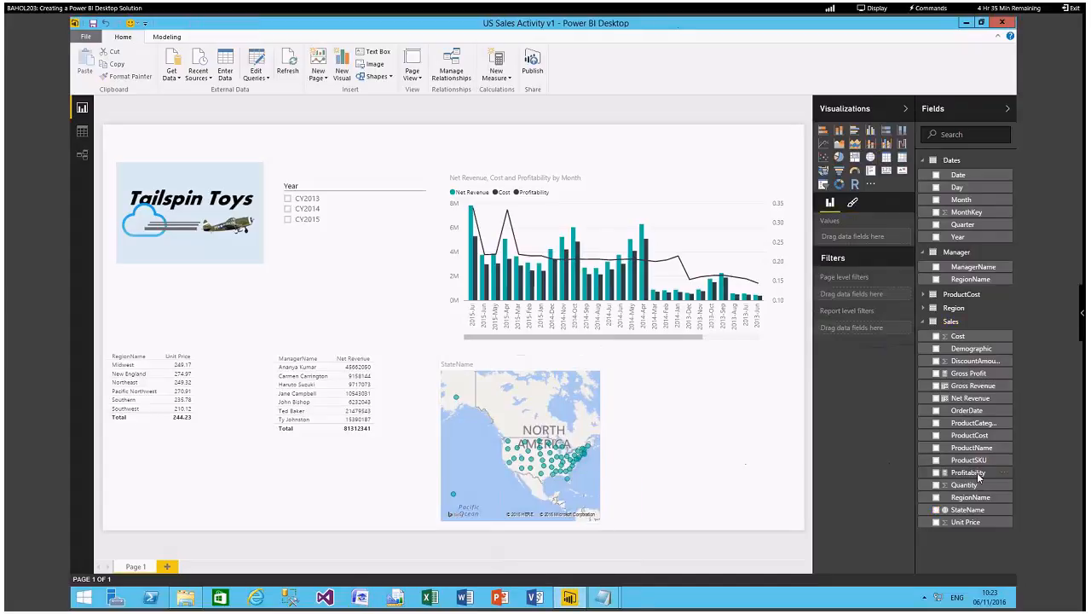
drag(979, 477, 538, 443)
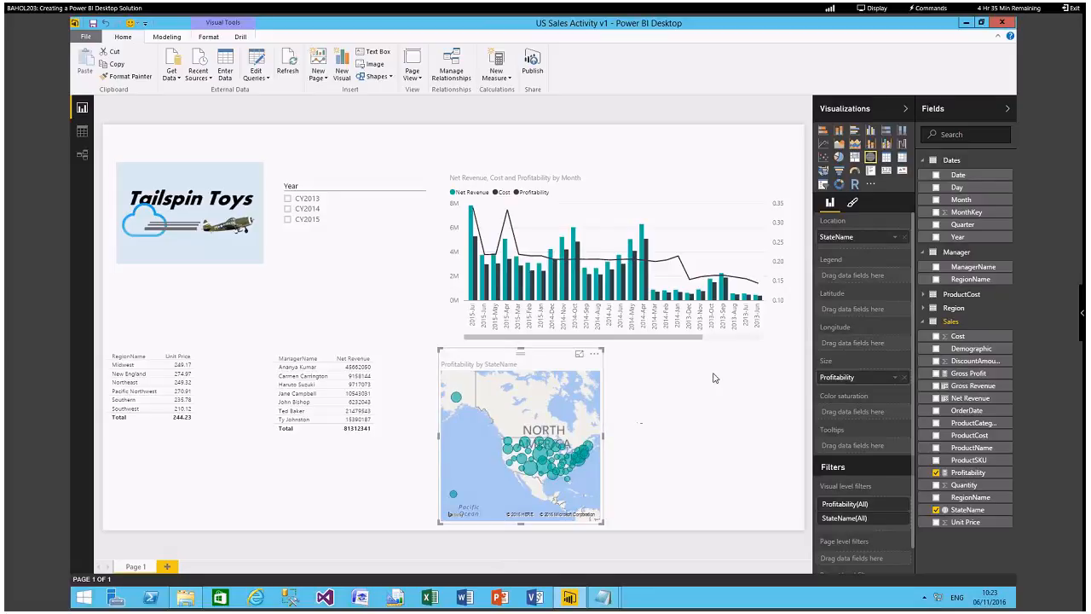
Widen the Profitability by StateName map to the combo chart's right edge and convert it to a filled map.
drag(603, 439, 791, 457)
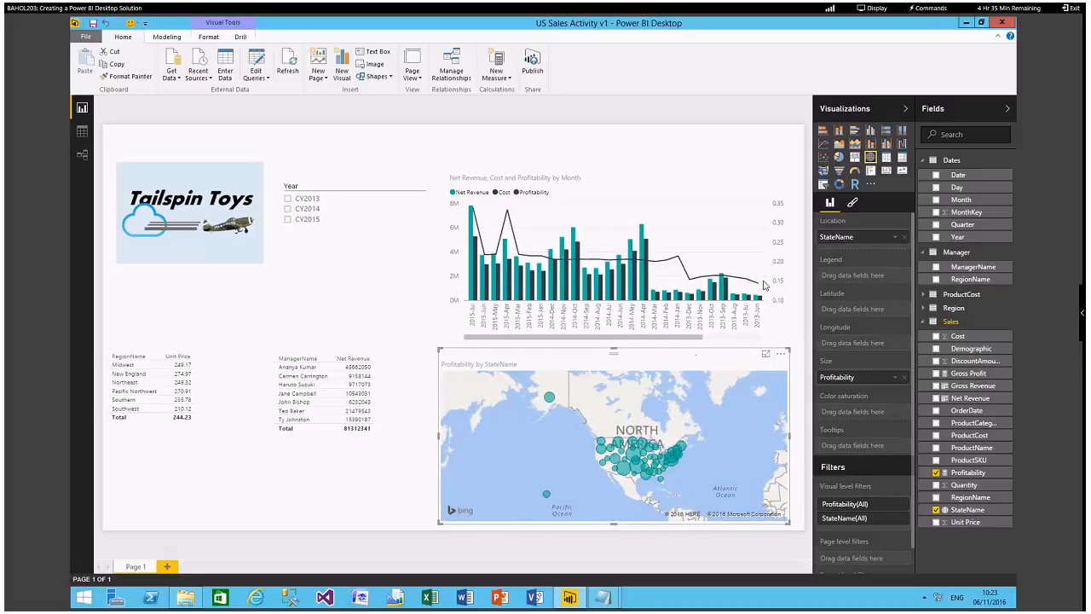
click(823, 171)
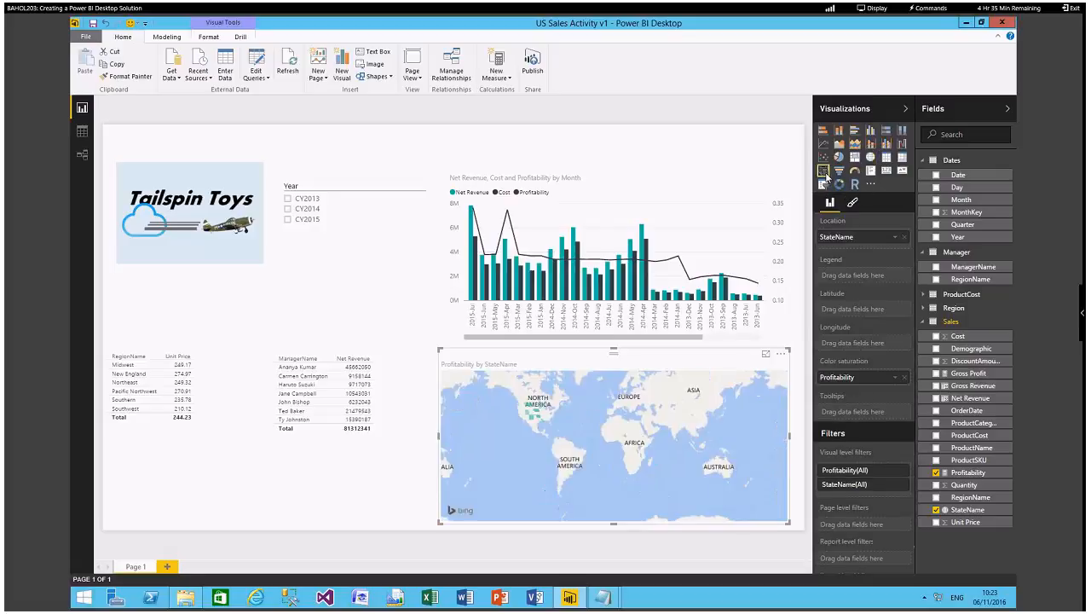
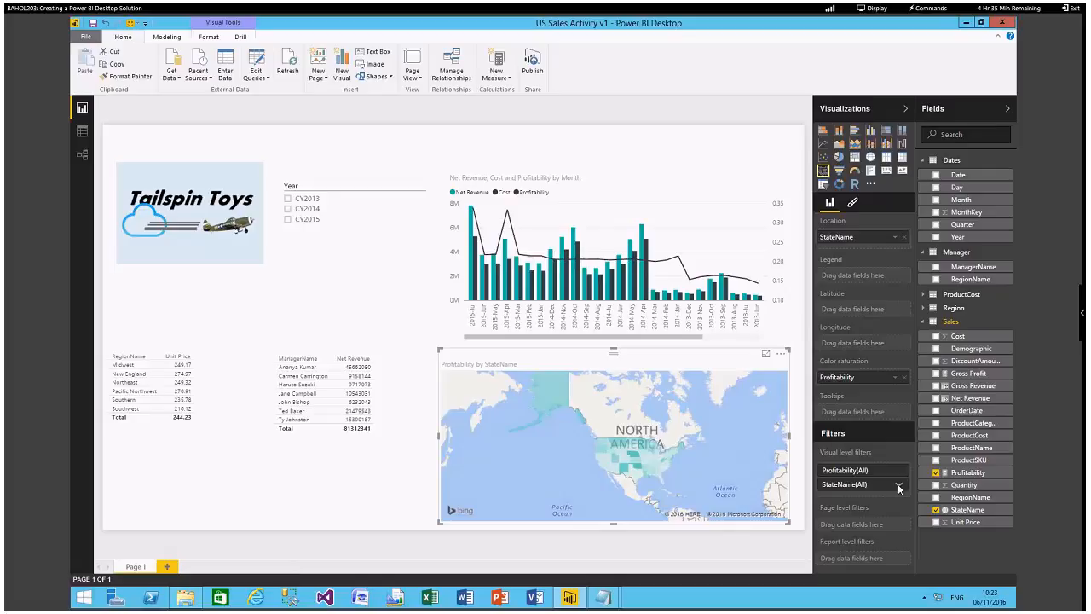
Filter the Profitability by StateName map to include all states except Alaska and Hawaii.
click(897, 484)
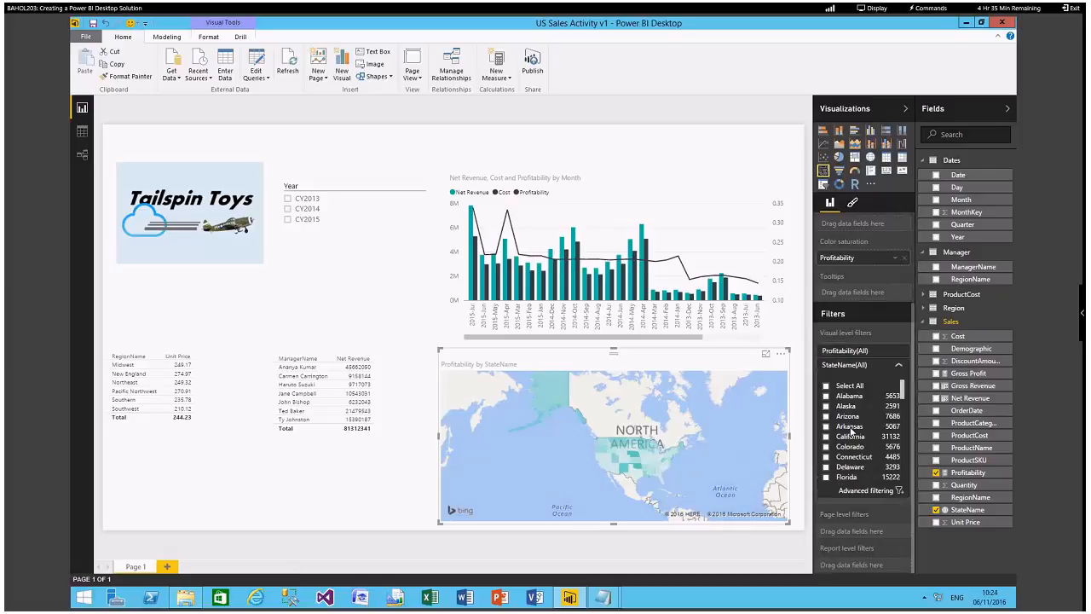
click(826, 386)
click(825, 406)
drag(901, 388, 902, 446)
scroll(902, 447, down, 1)
scroll(903, 446, up, 2)
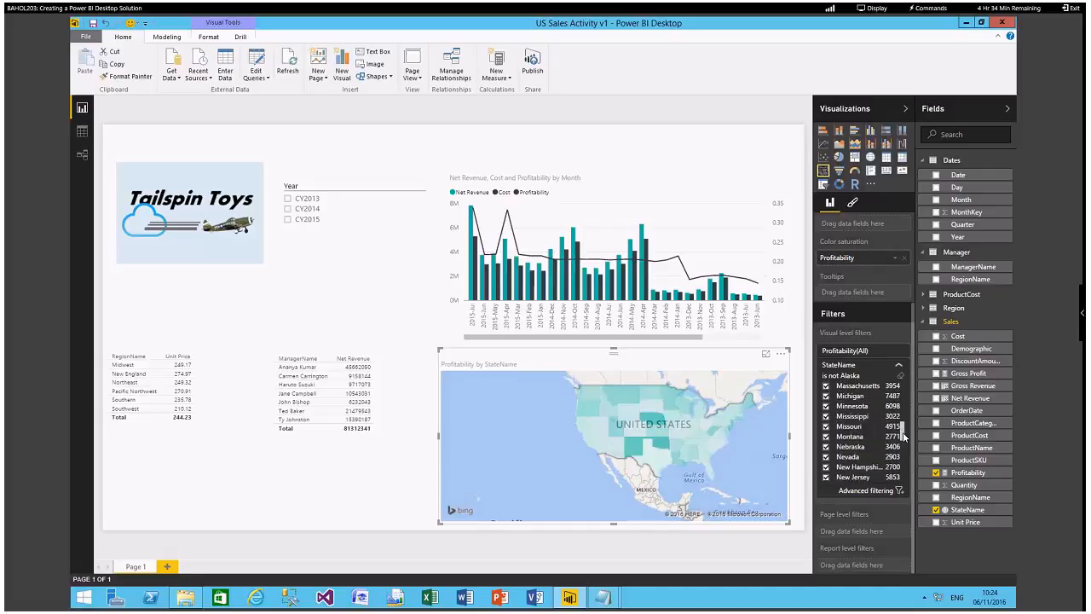
scroll(907, 434, up, 4)
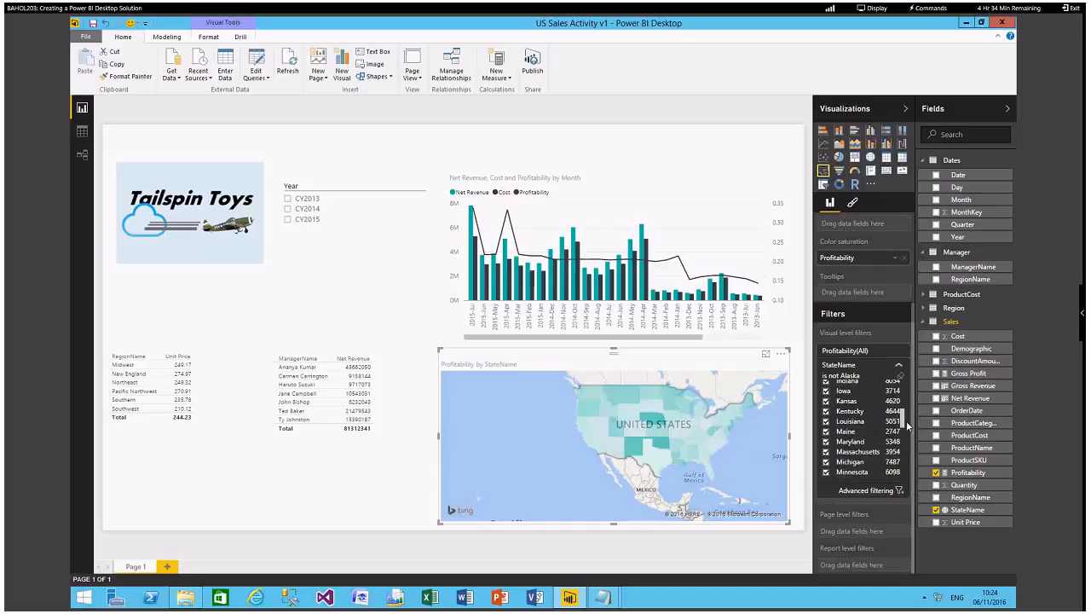
scroll(905, 415, up, 1)
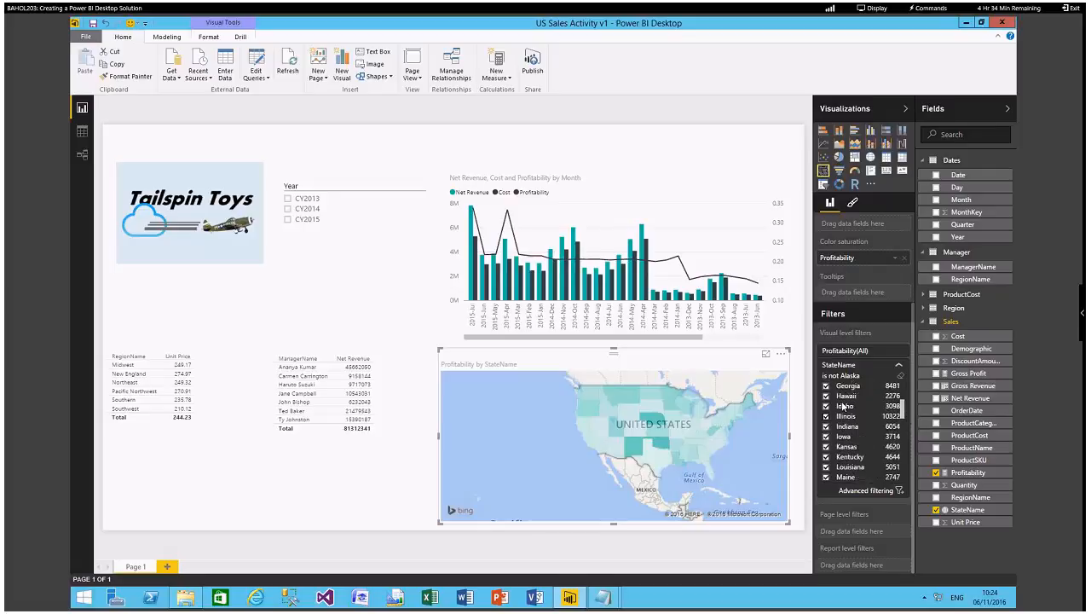
click(825, 397)
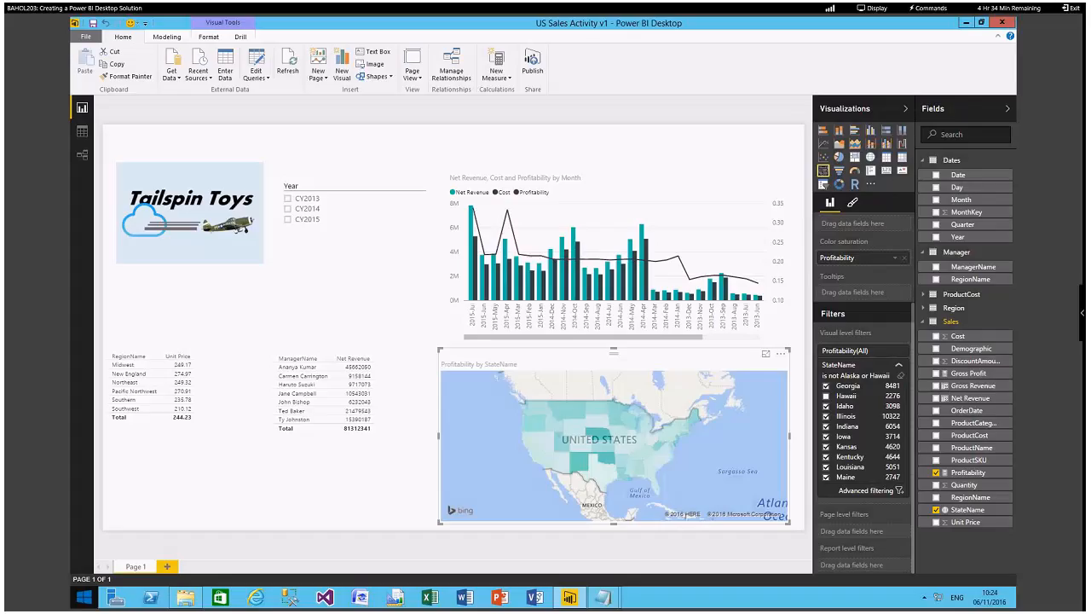
Collapse the Visualizations and Fields panes, and filter the page with the Year slicer by CY2014 and CY2015 in turn.
click(905, 109)
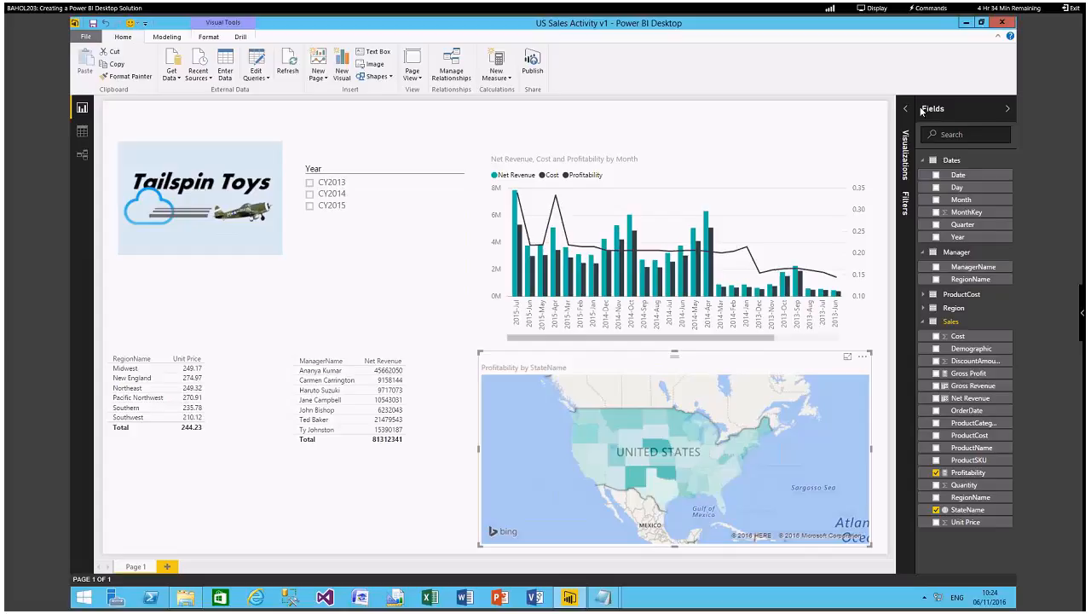
click(1007, 109)
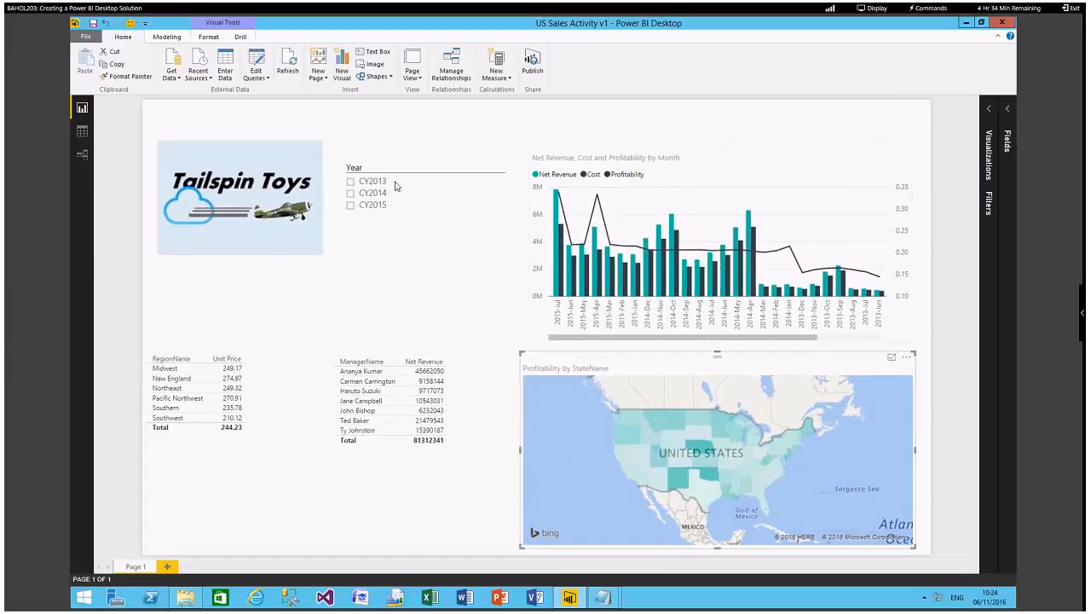
click(354, 193)
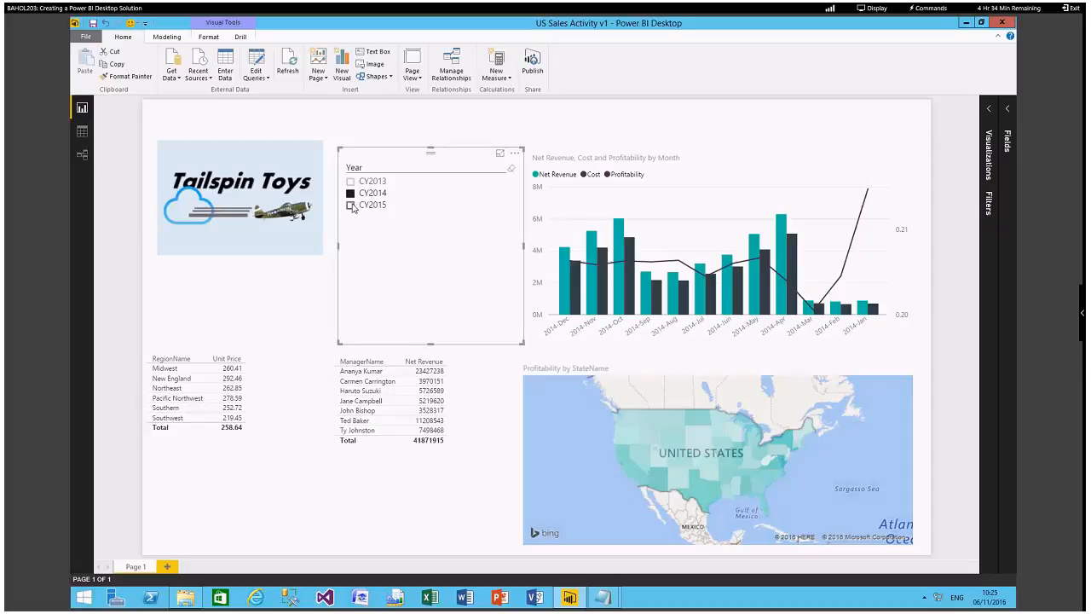
click(351, 206)
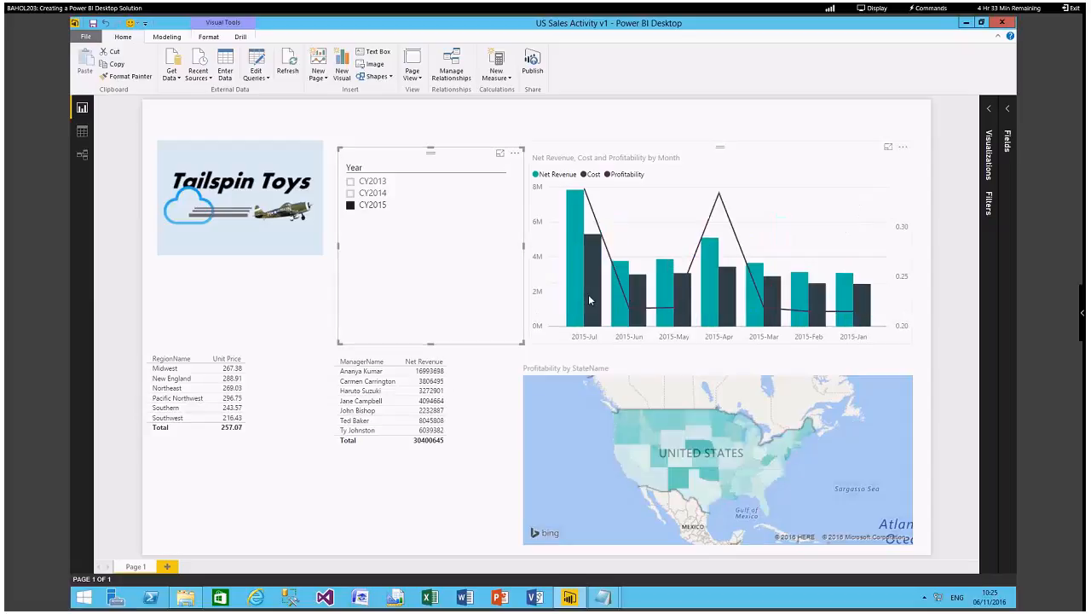
Test cross-filtering with the 2015-Jun column, a southern state and Montana on the map, and the CY2013, CY2014 and CY2015 slicer values.
click(618, 313)
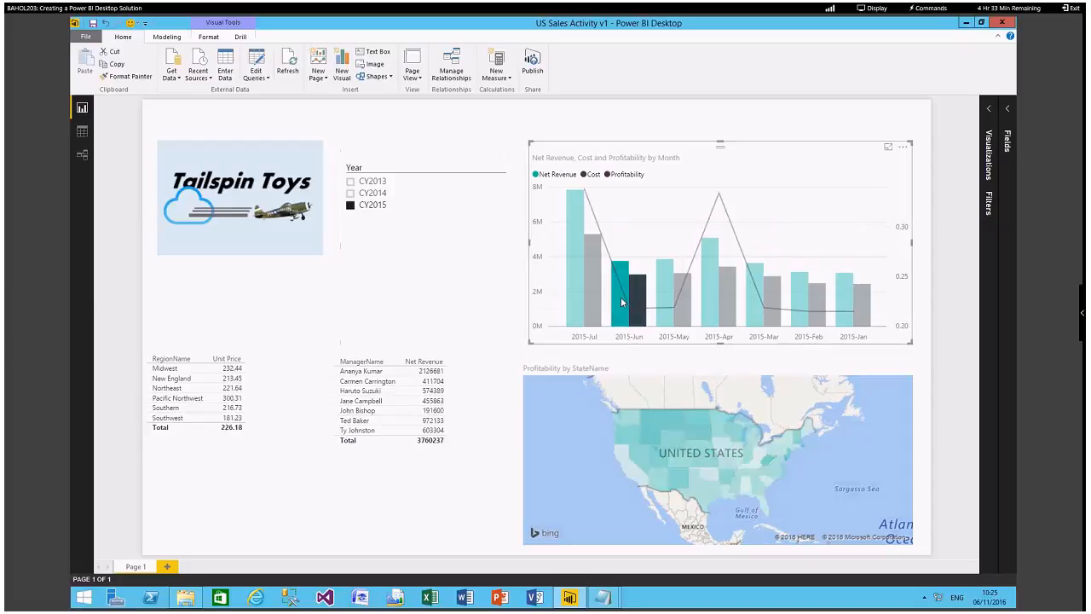
click(711, 491)
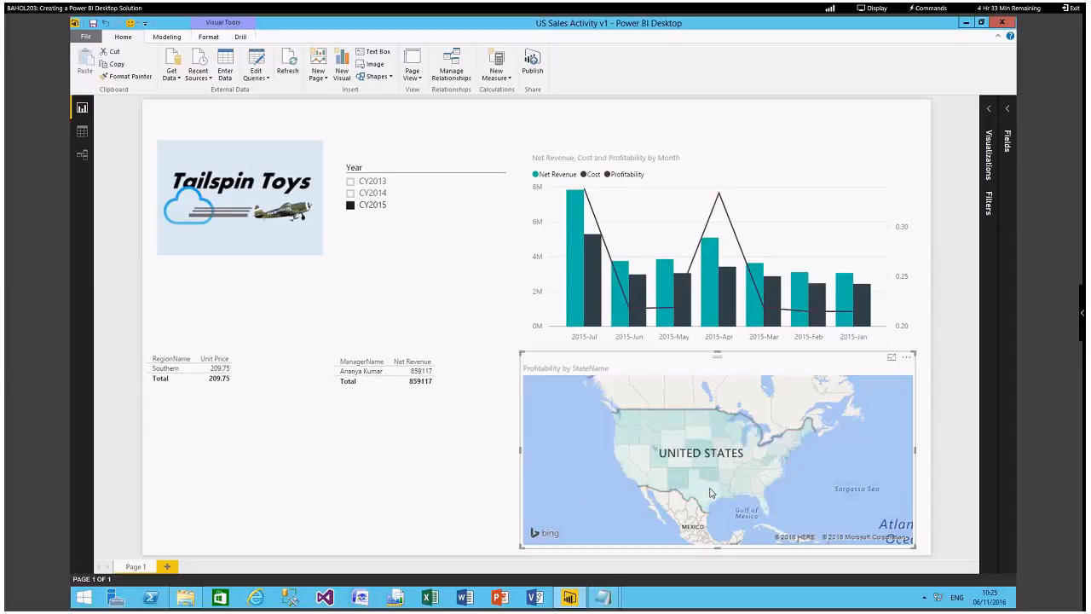
click(683, 426)
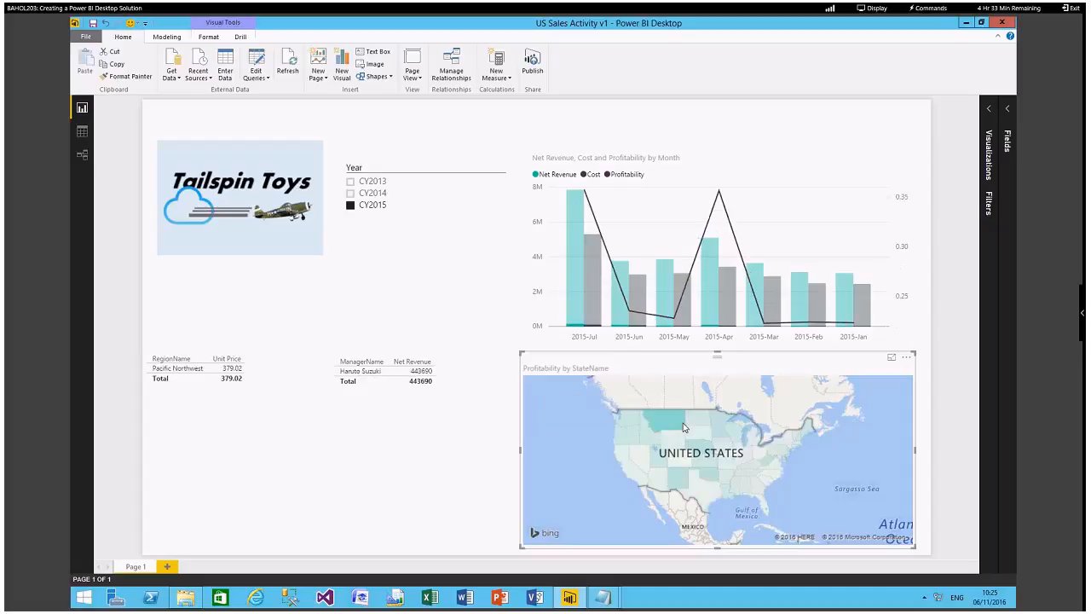
click(350, 182)
click(351, 194)
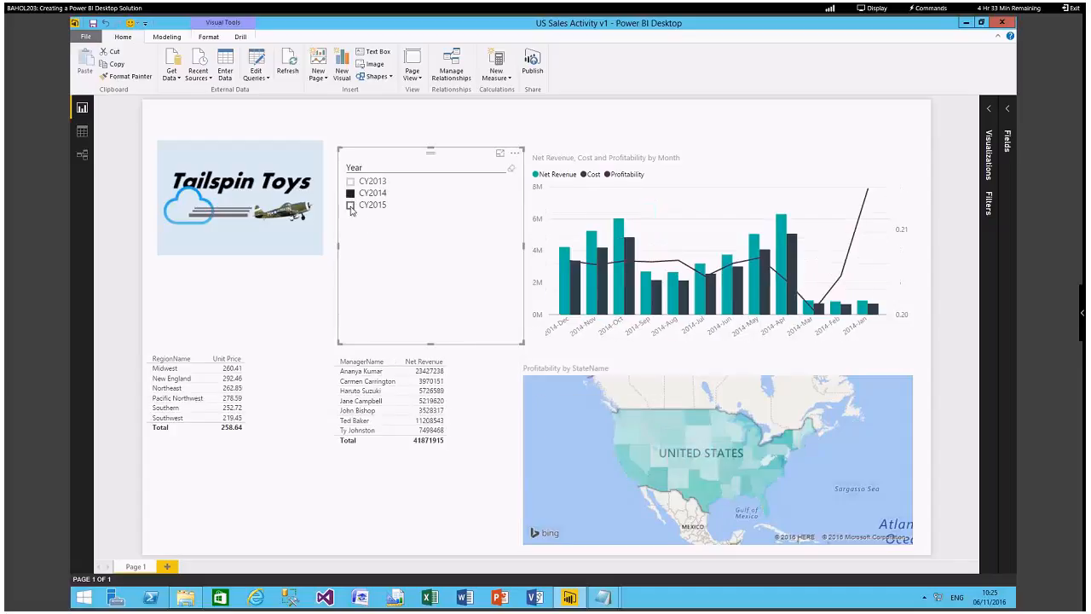
click(350, 205)
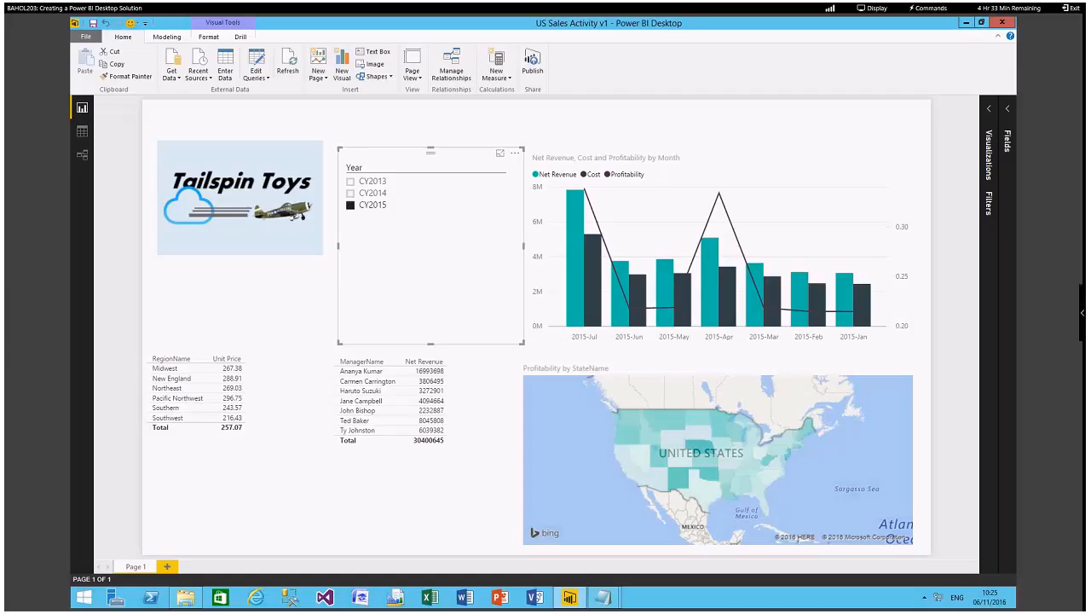
Rename the report page Page 1 as Summary.
right_click(144, 569)
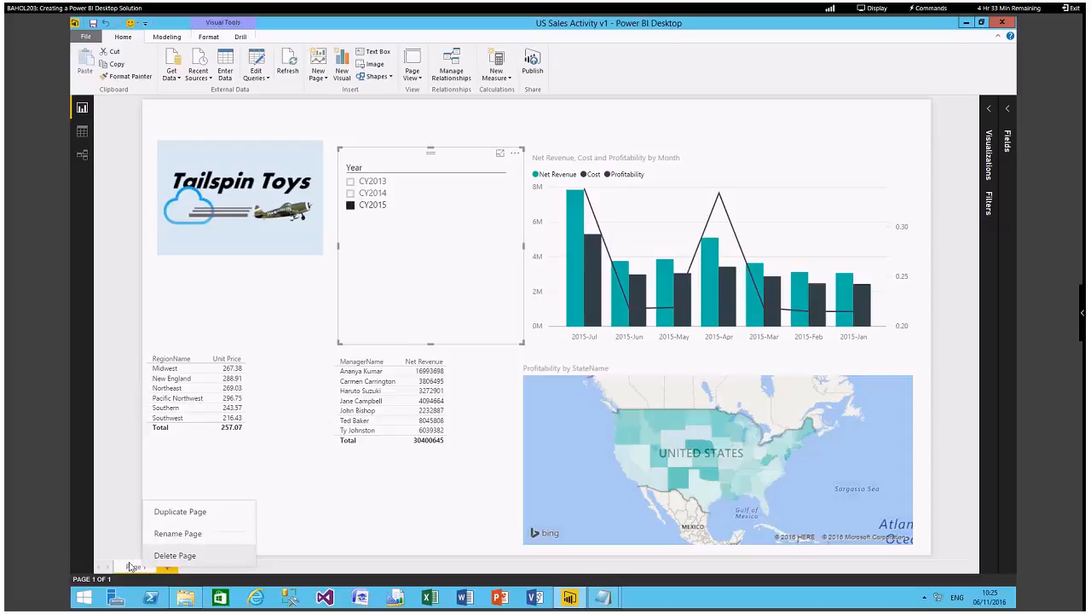
click(164, 534)
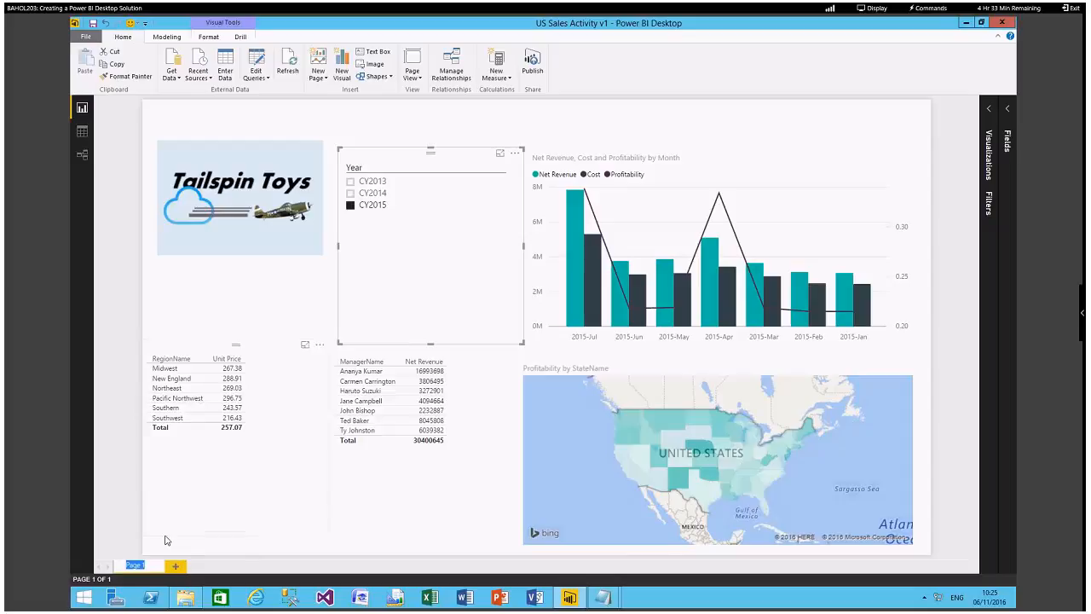
text(Summary)
key(Return)
Add a second report page and name it Regional Product Item Sales.
click(175, 566)
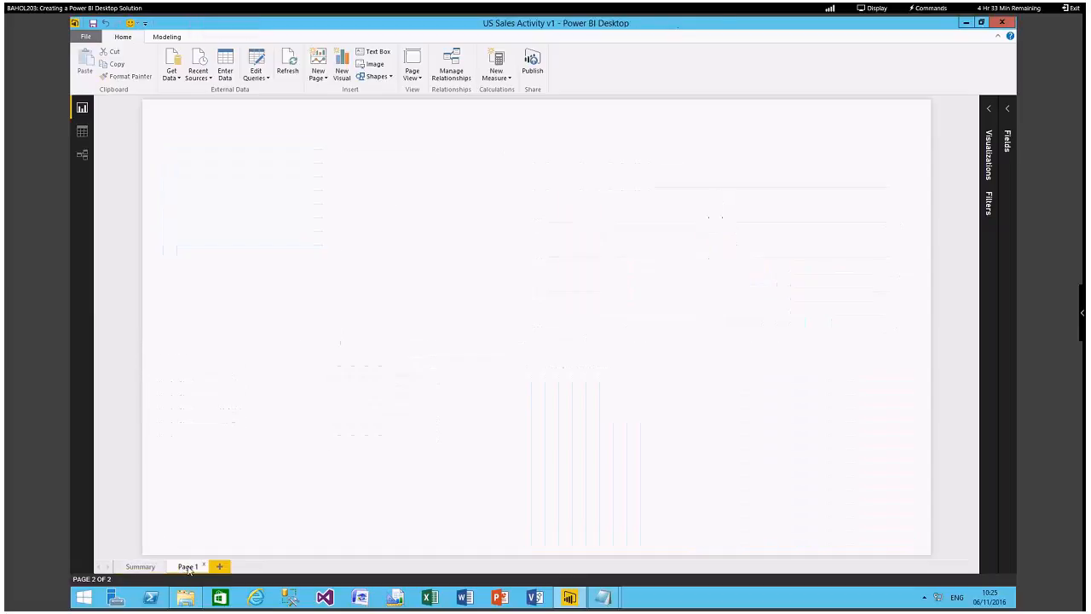
right_click(188, 567)
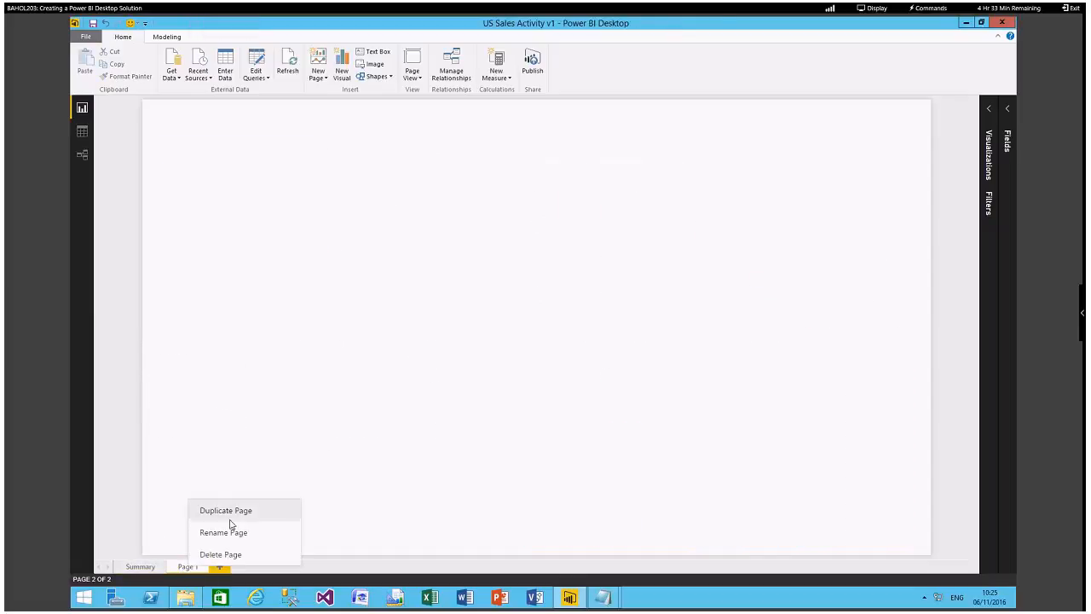
click(224, 531)
text(Regional)
text( Prod)
text(uct)
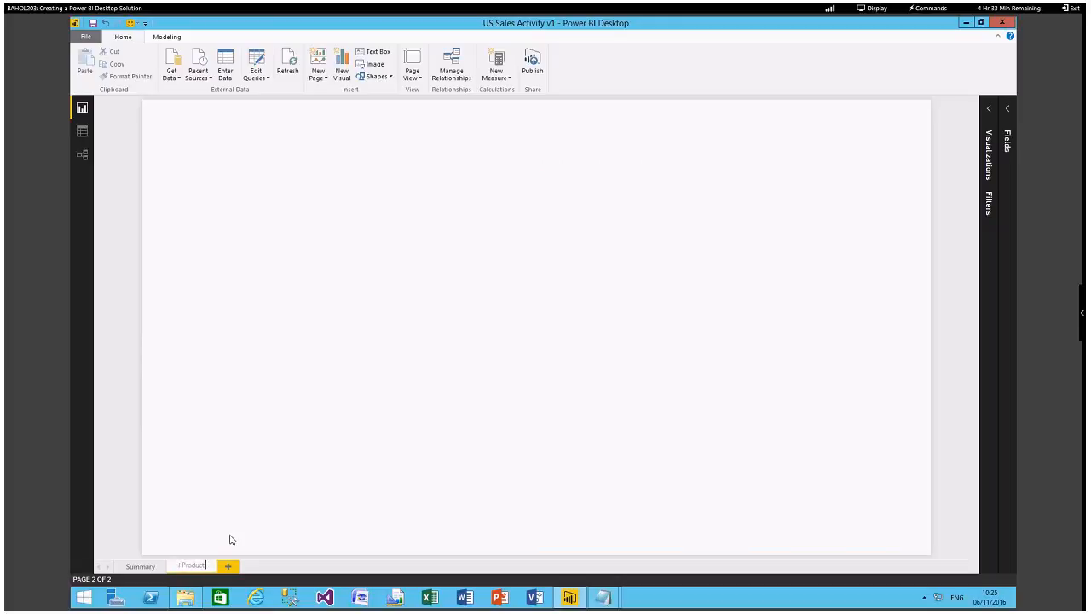
text( Item)
text( Sales)
key(Return)
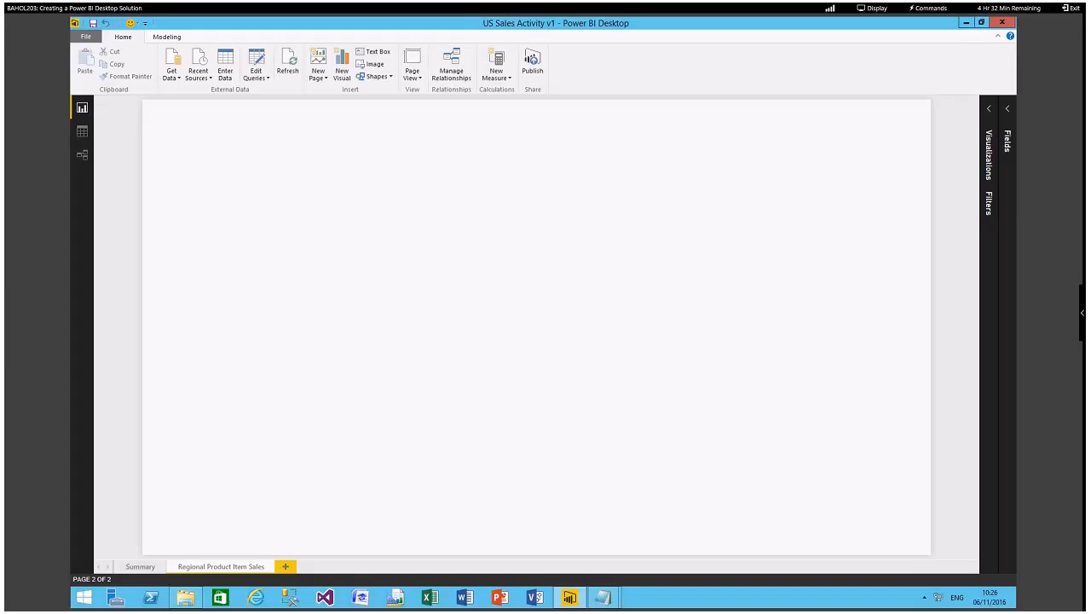
Set the Summary page's Year slicer to CY2013 and copy it to the upper-left corner of the Regional Product Item Sales page.
click(143, 567)
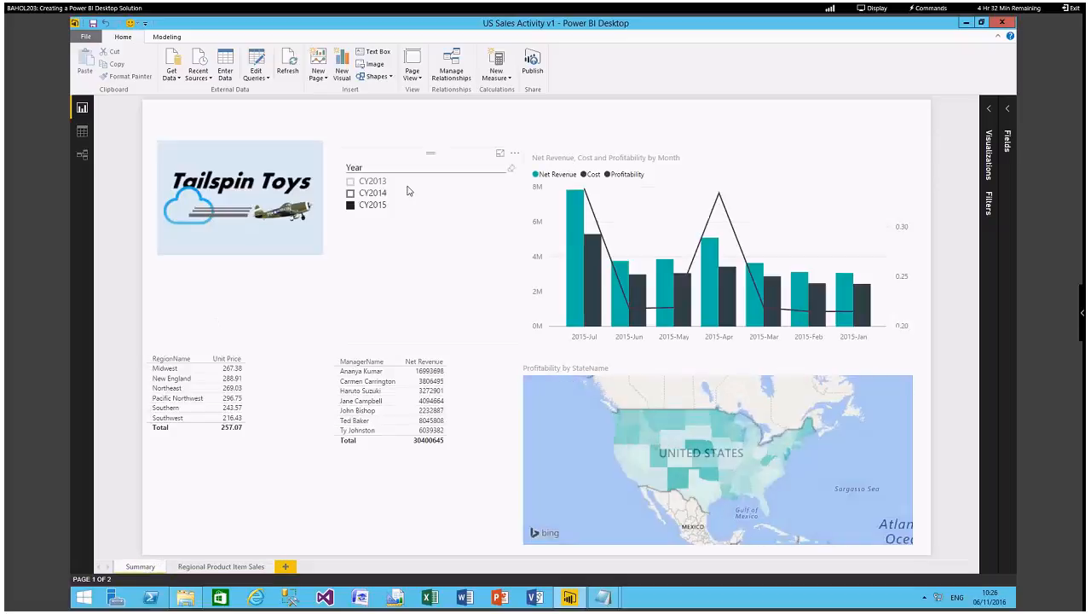
click(409, 182)
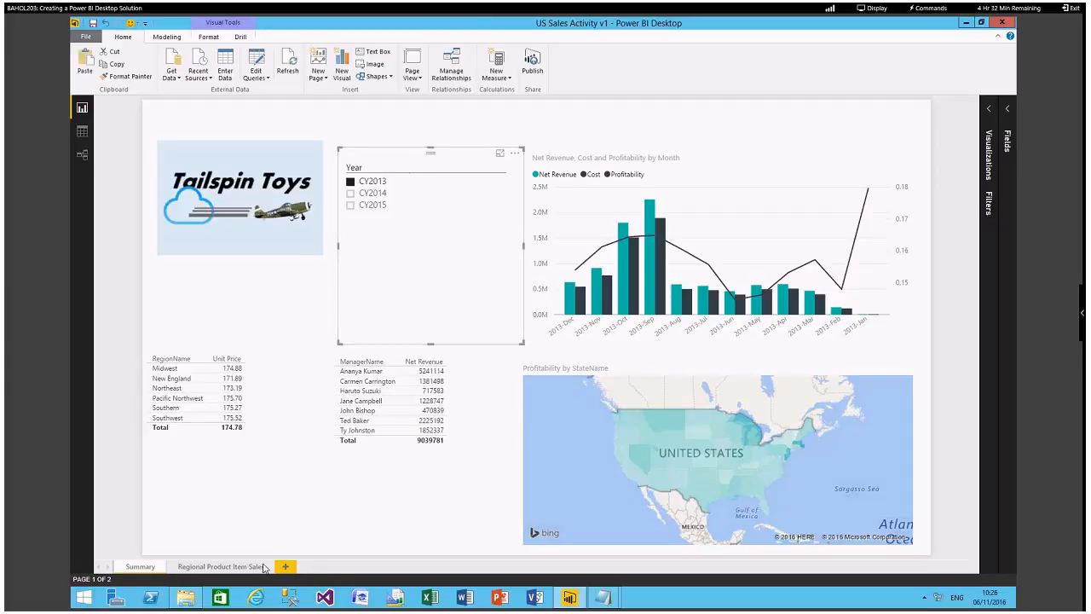
click(220, 566)
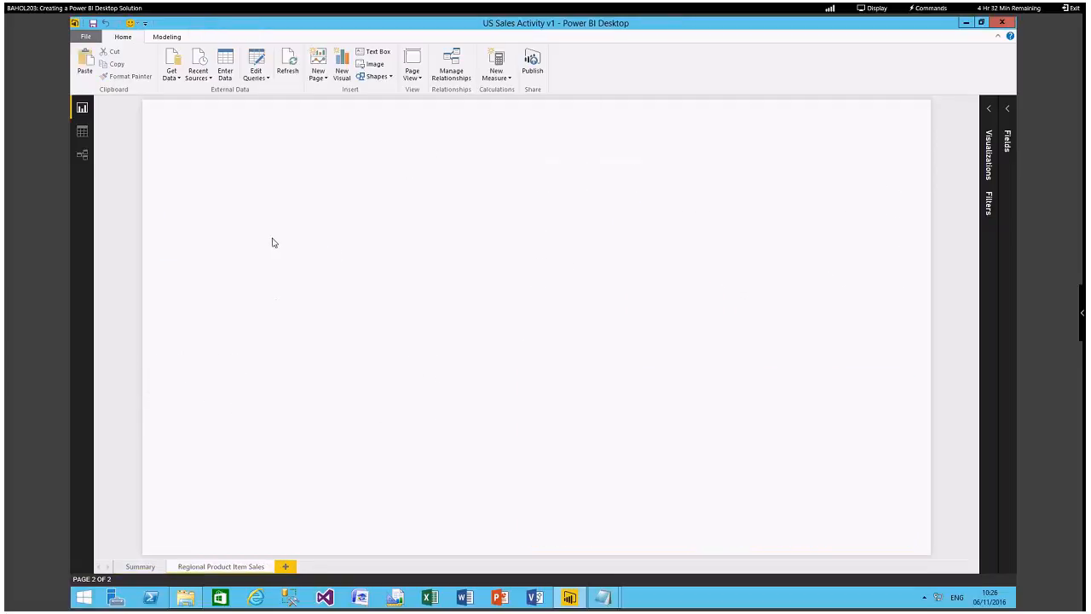
key(ctrl+v)
drag(369, 158, 238, 146)
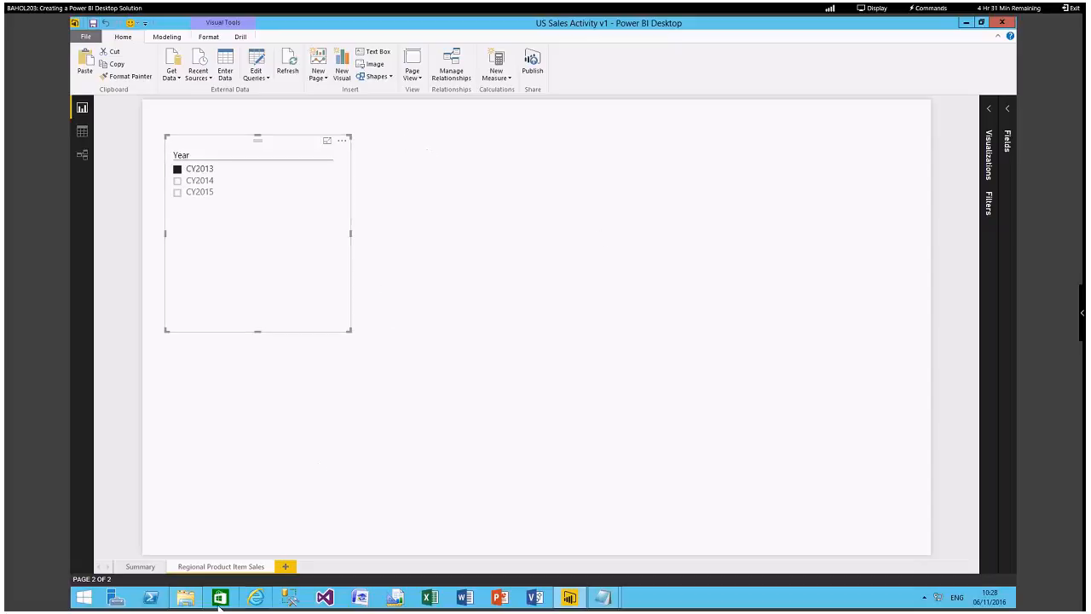
click(259, 598)
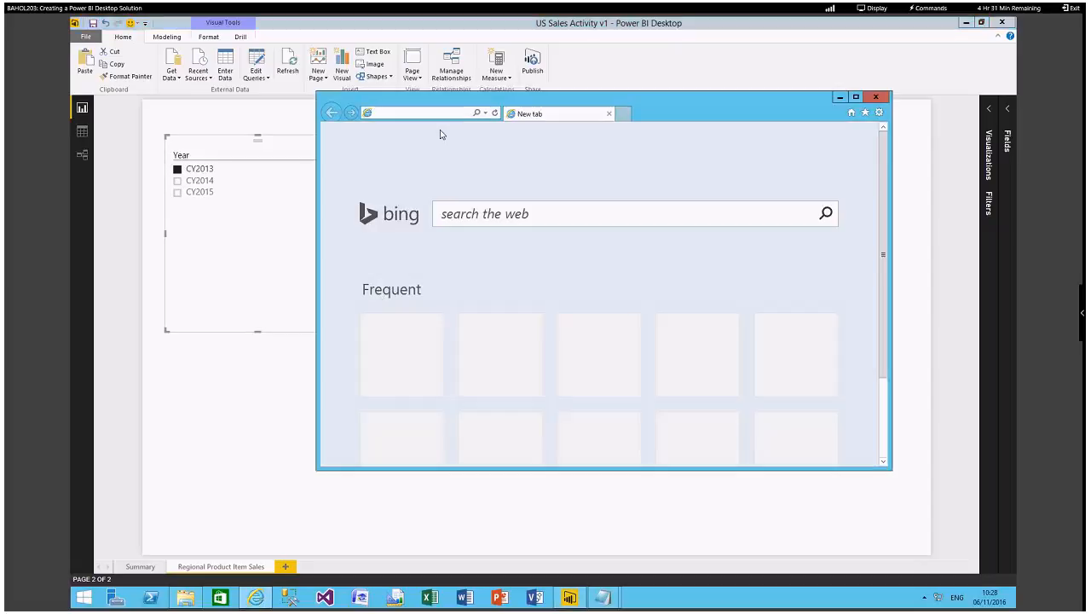
key(ctrl+v)
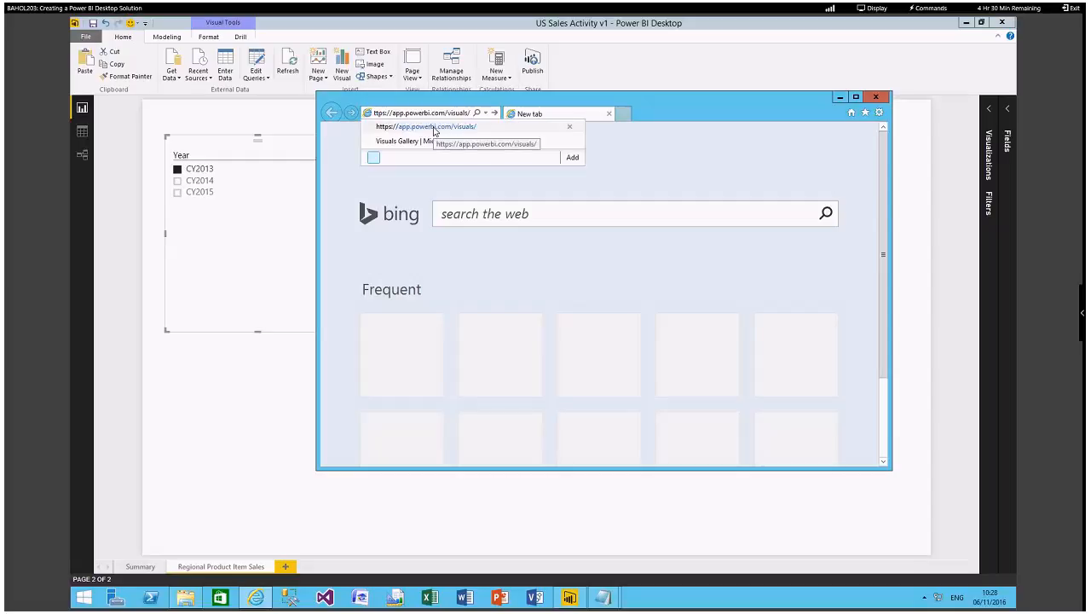
key(Return)
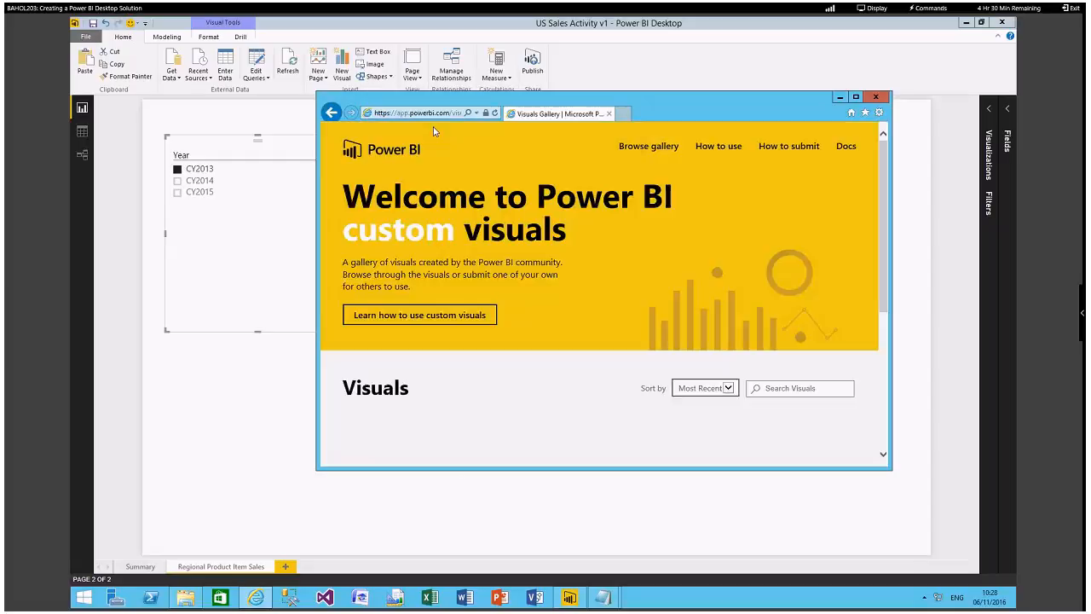
double_click(436, 99)
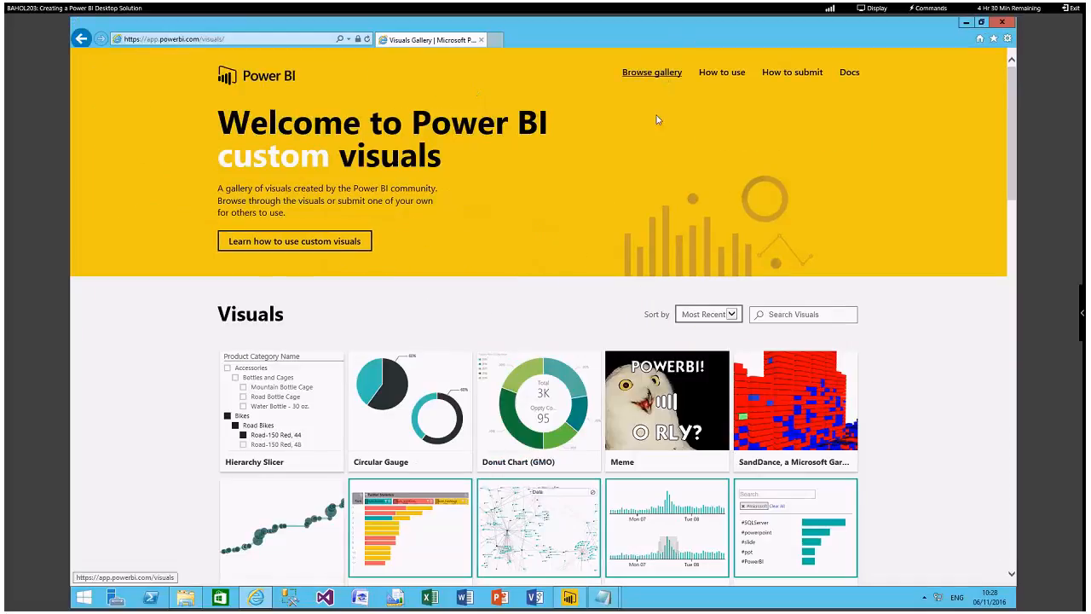
Browse the custom visuals gallery and search it for "chord".
scroll(908, 422, down, 10)
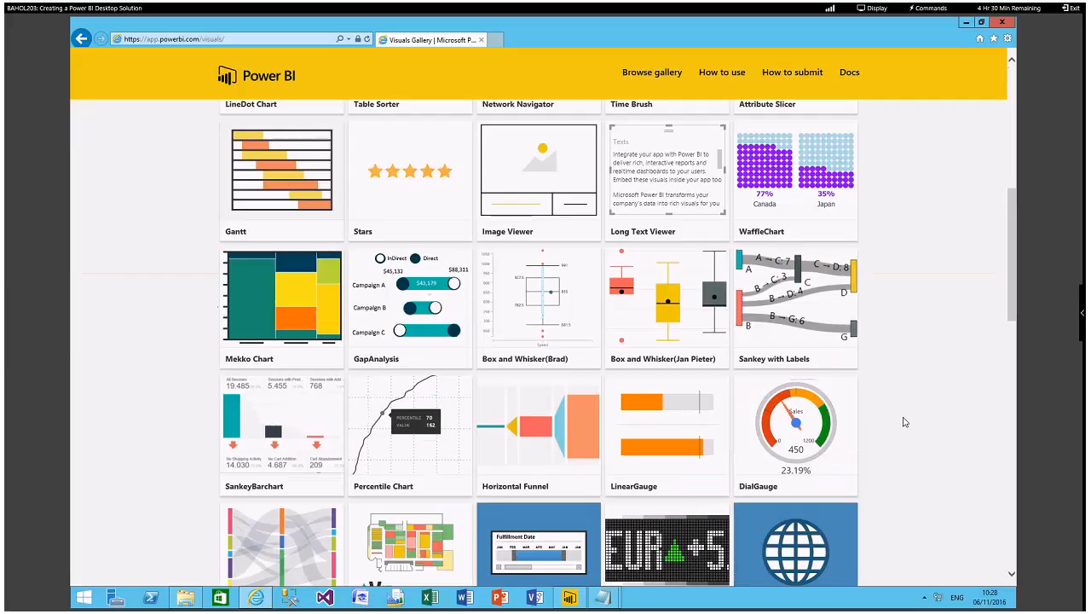
scroll(905, 422, down, 5)
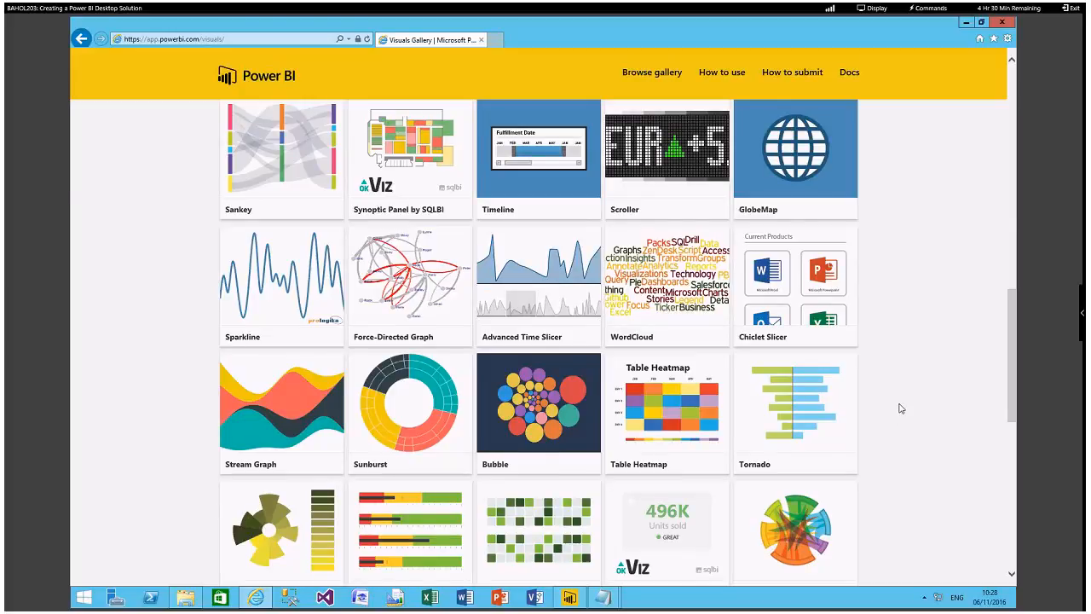
scroll(899, 408, up, 15)
click(797, 315)
text(chord)
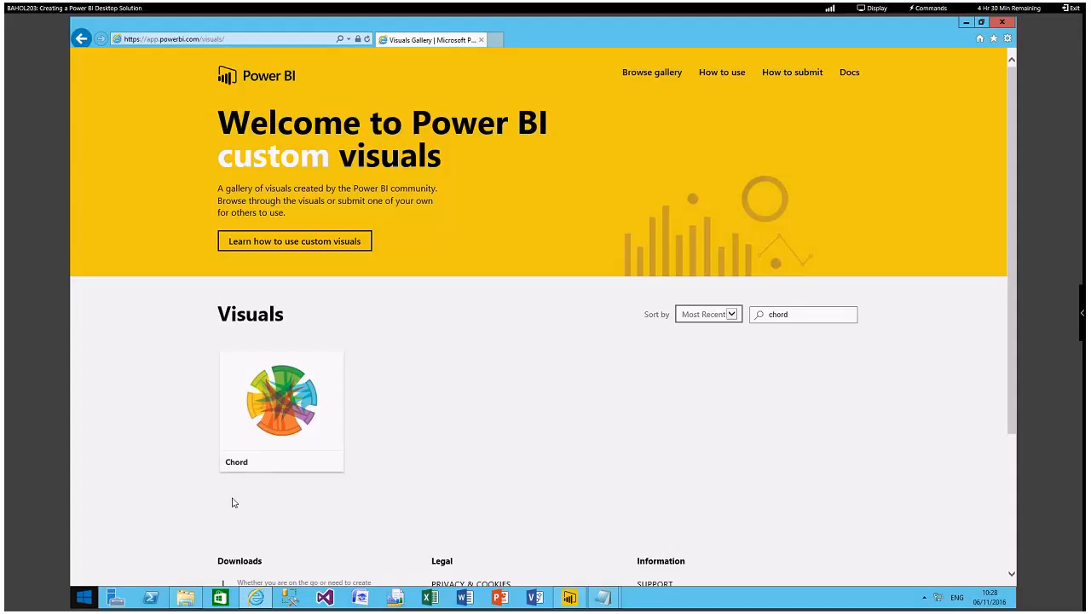
Download the Chord custom visual, accept its terms of use, and save ChordChart.0.2.3.pbiviz to the Desktop.
click(287, 439)
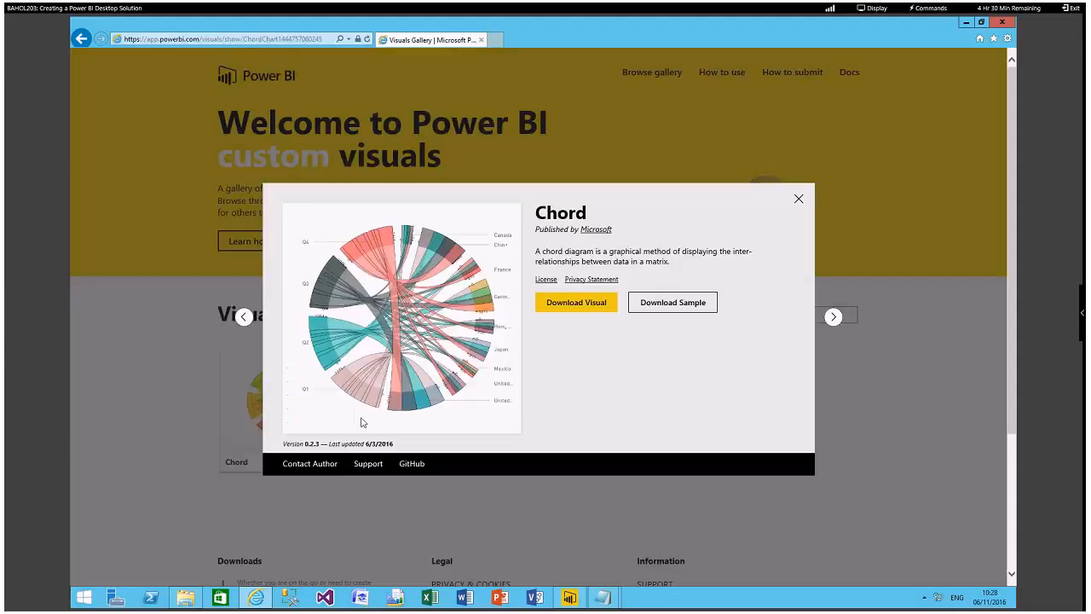
click(596, 308)
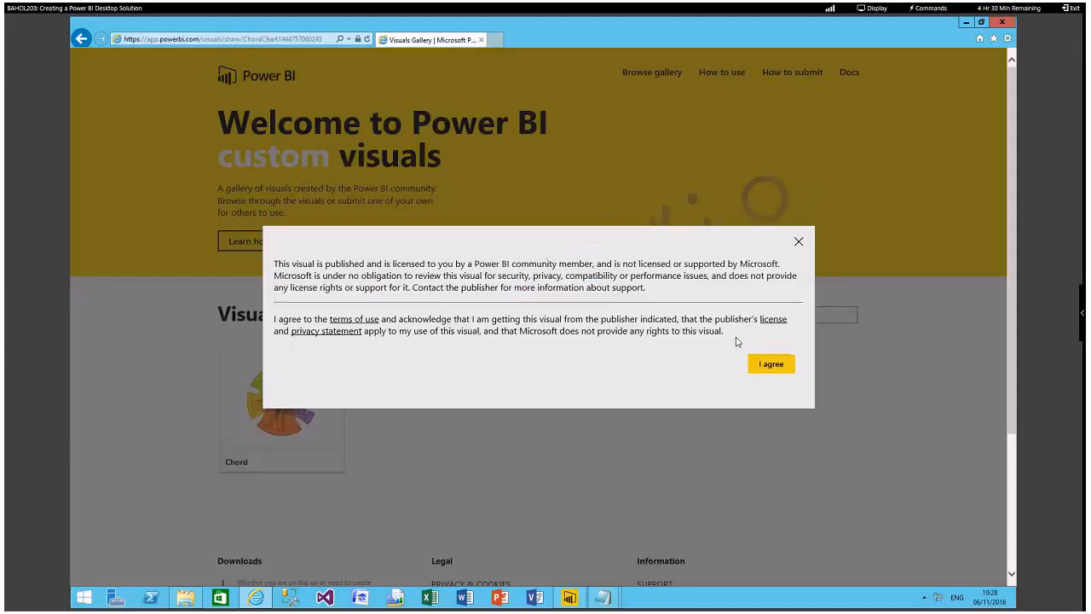
click(772, 367)
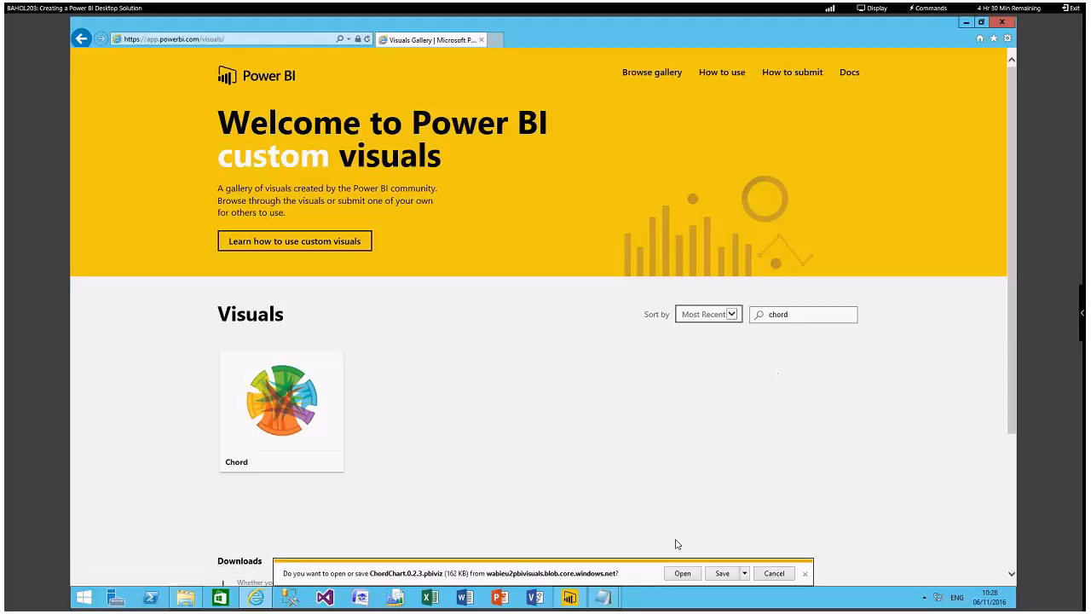
click(772, 562)
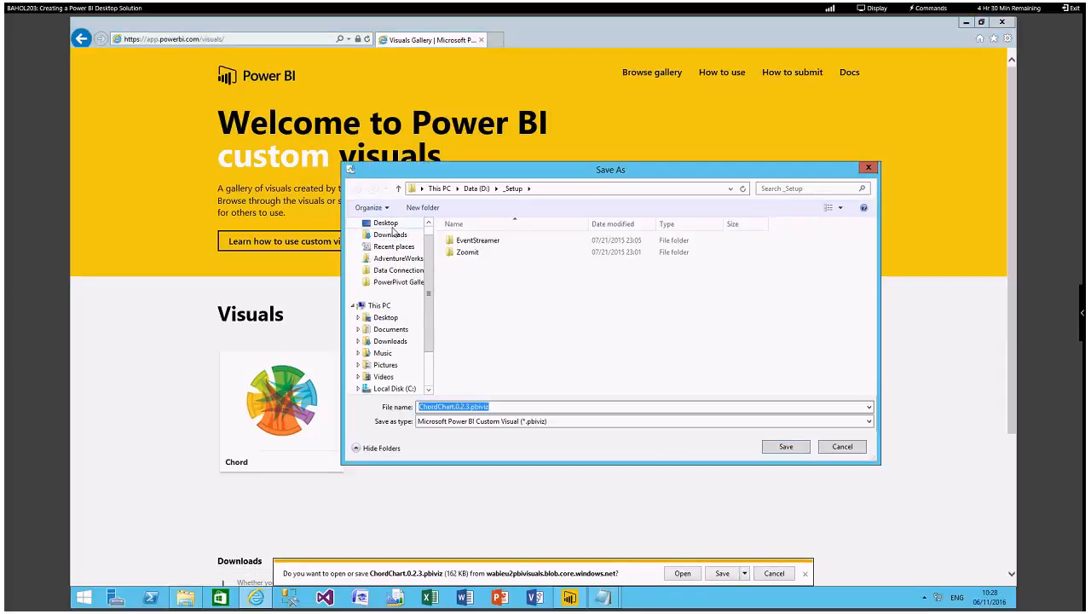
click(386, 222)
click(786, 446)
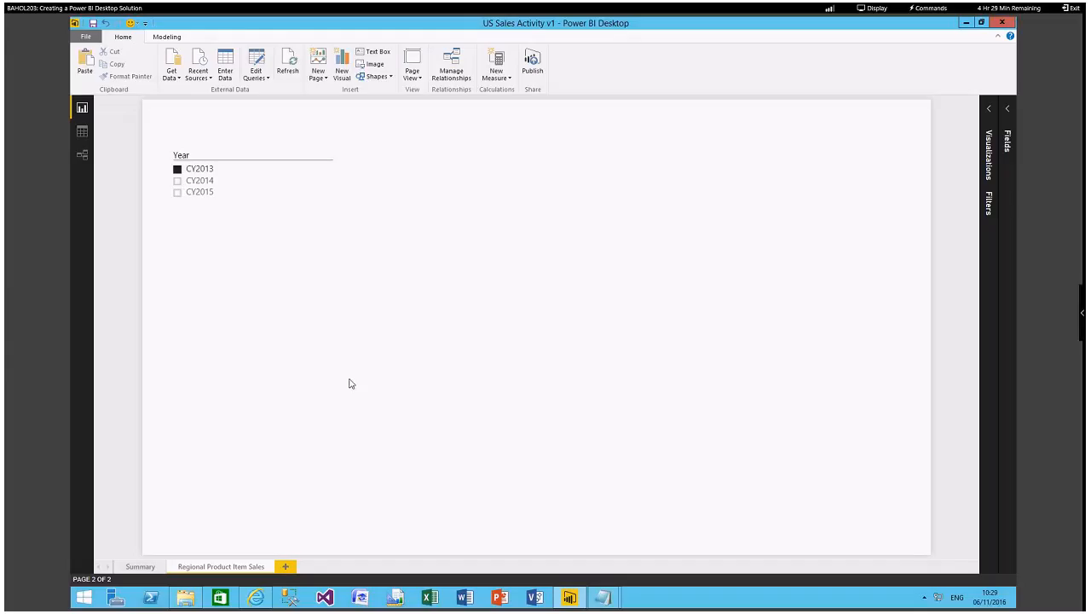
Switch to Power BI Desktop and import the custom visual file ChordChart.0.2.3.pbiviz from the Desktop into the report.
click(988, 111)
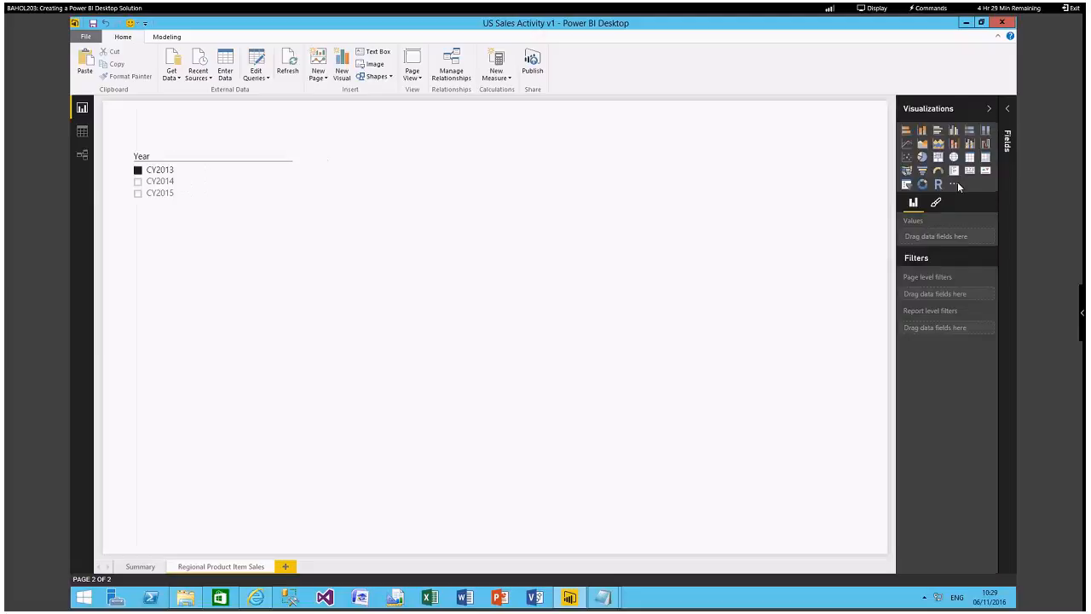
click(954, 183)
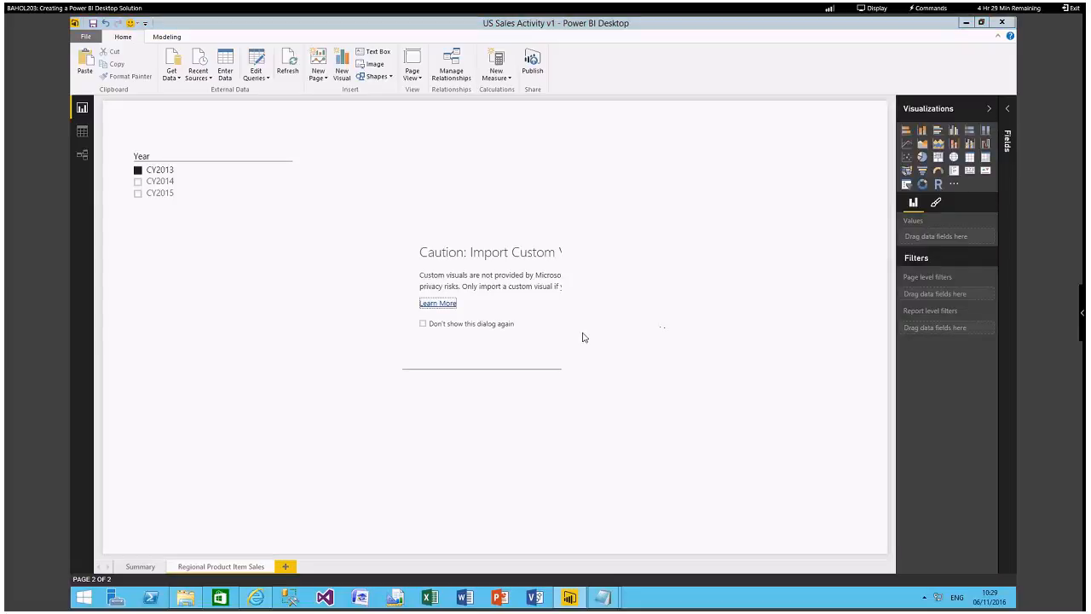
click(583, 337)
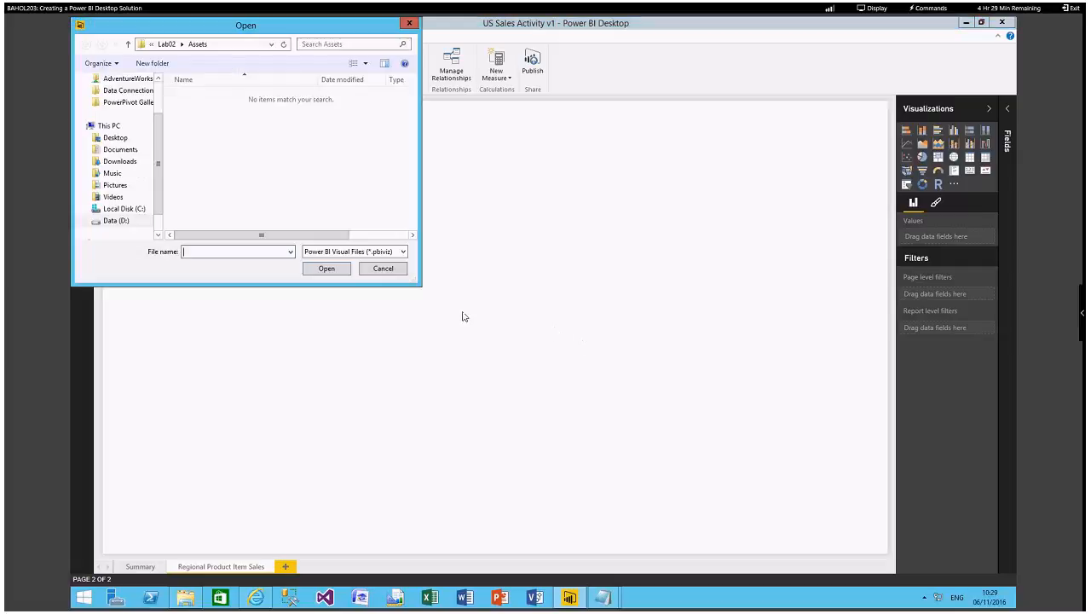
drag(229, 32, 395, 127)
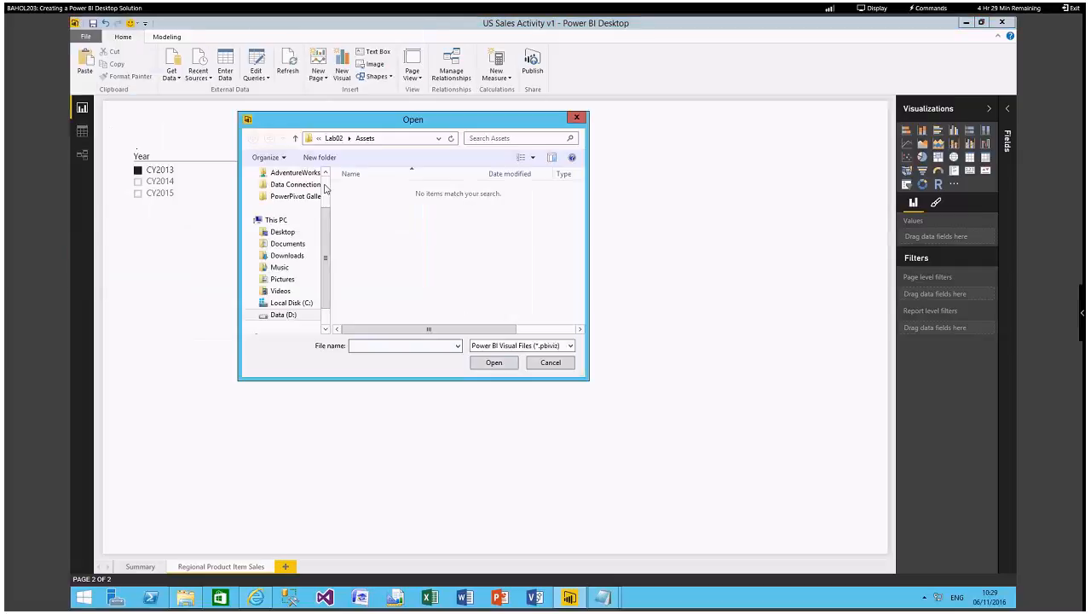
click(283, 232)
click(381, 191)
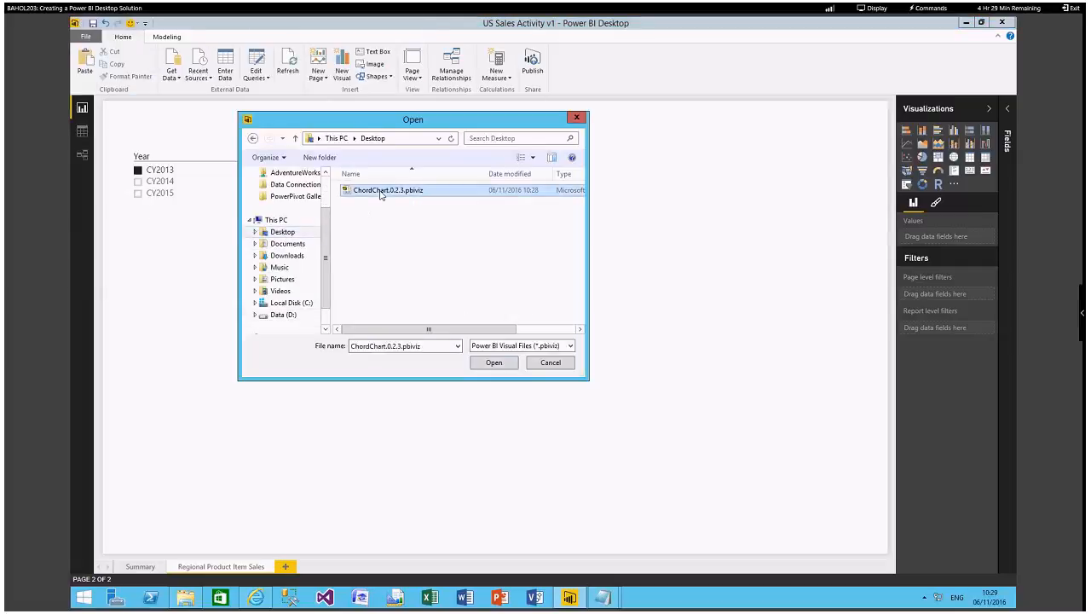
click(495, 366)
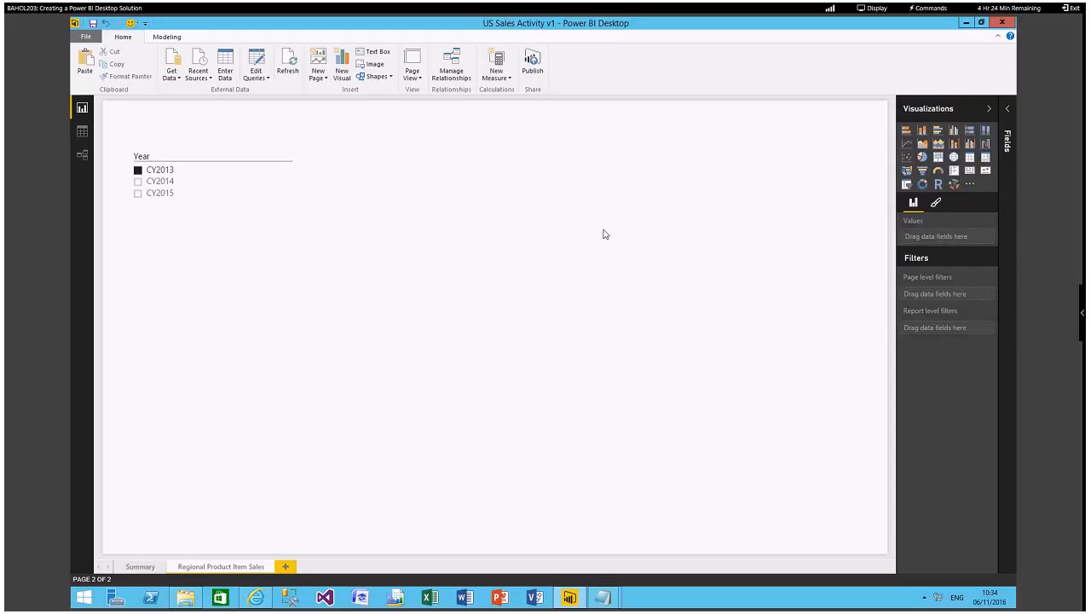
Add a Chord visual to the Regional Product Item Sales page, place it beside the Year slicer and enlarge it to fill the free area.
click(954, 184)
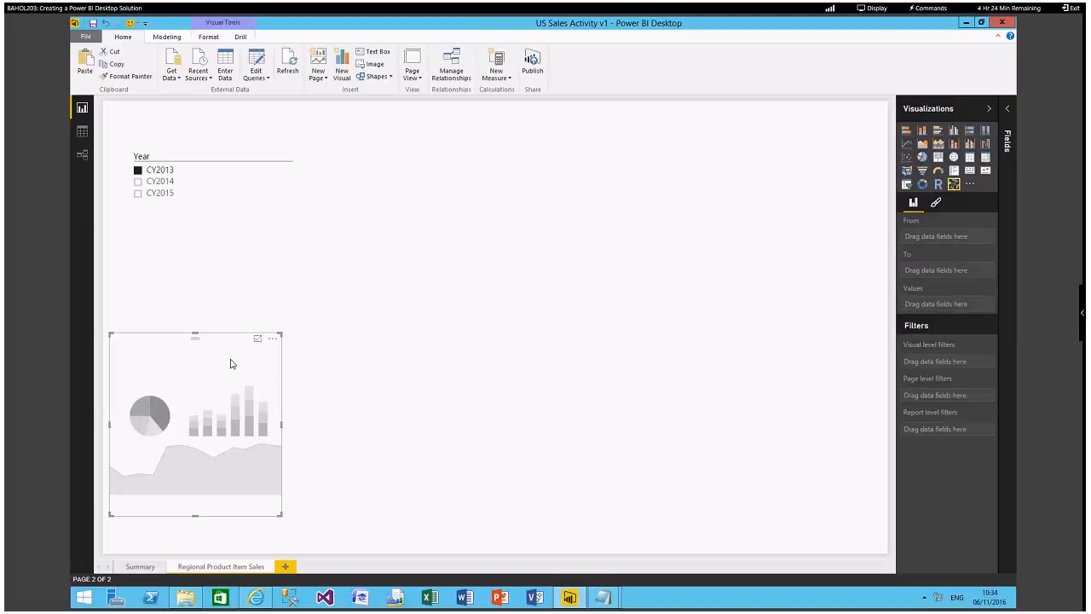
drag(230, 364, 461, 199)
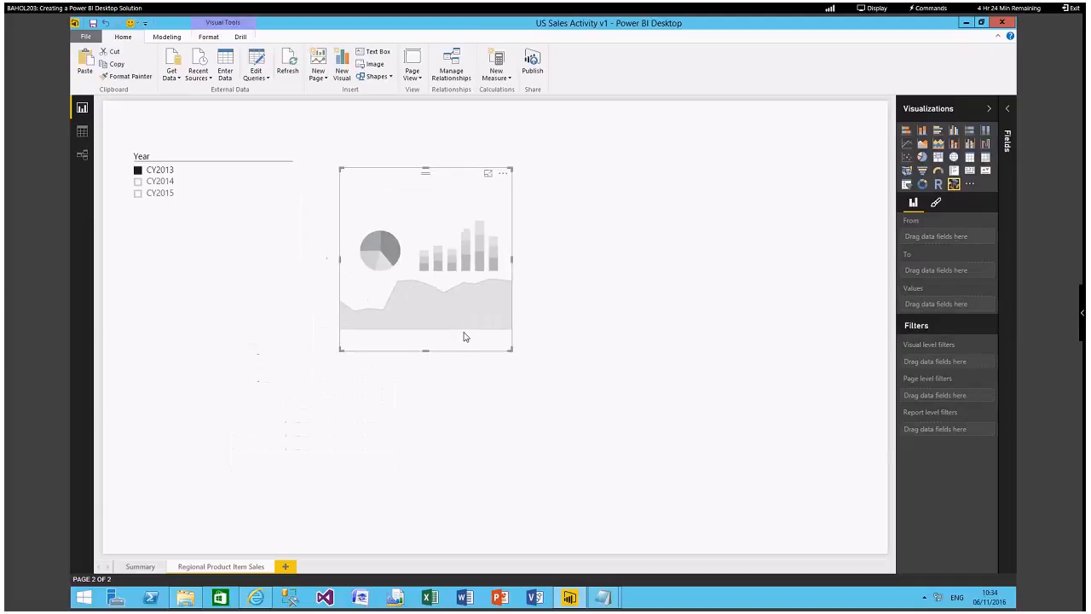
click(516, 358)
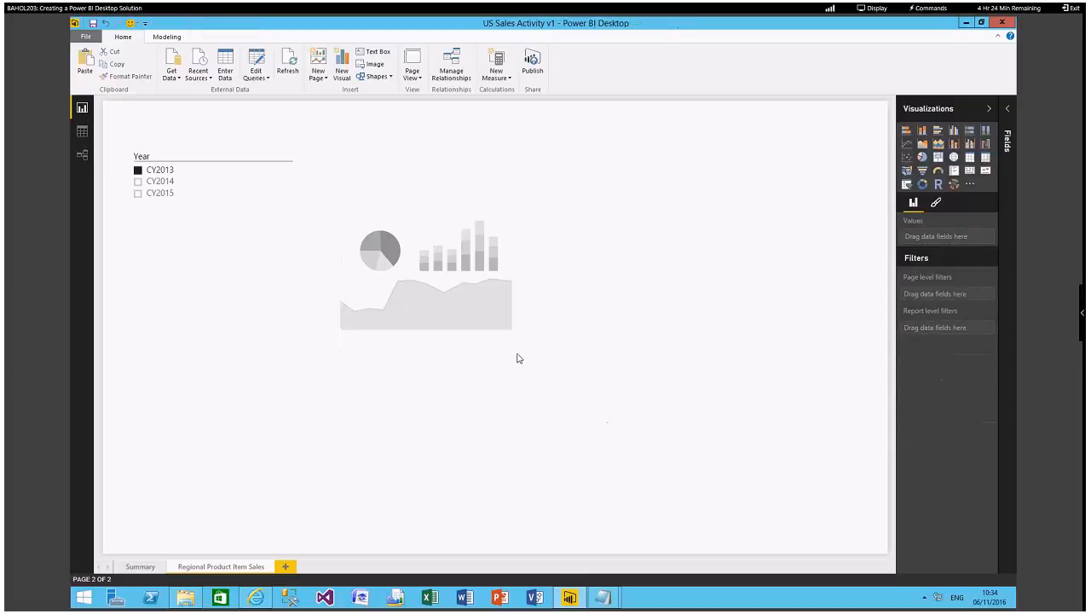
click(509, 346)
drag(511, 352, 595, 413)
drag(703, 458, 775, 497)
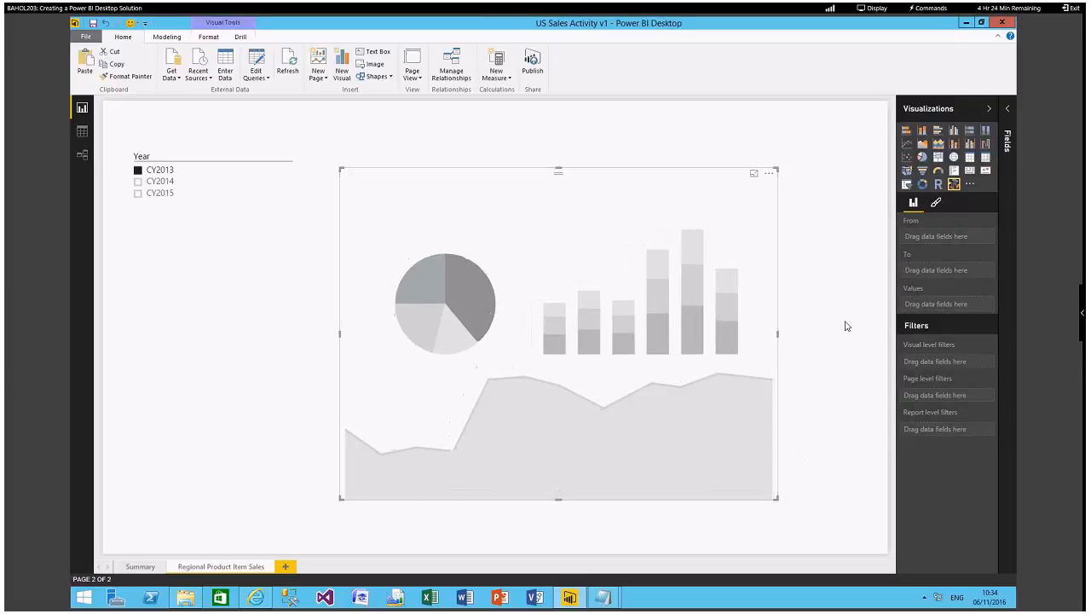
Assign the Sales fields ProductCategory to From, RegionName to To and Net Revenue to Values in the Chord visual, and save the solution.
click(1007, 109)
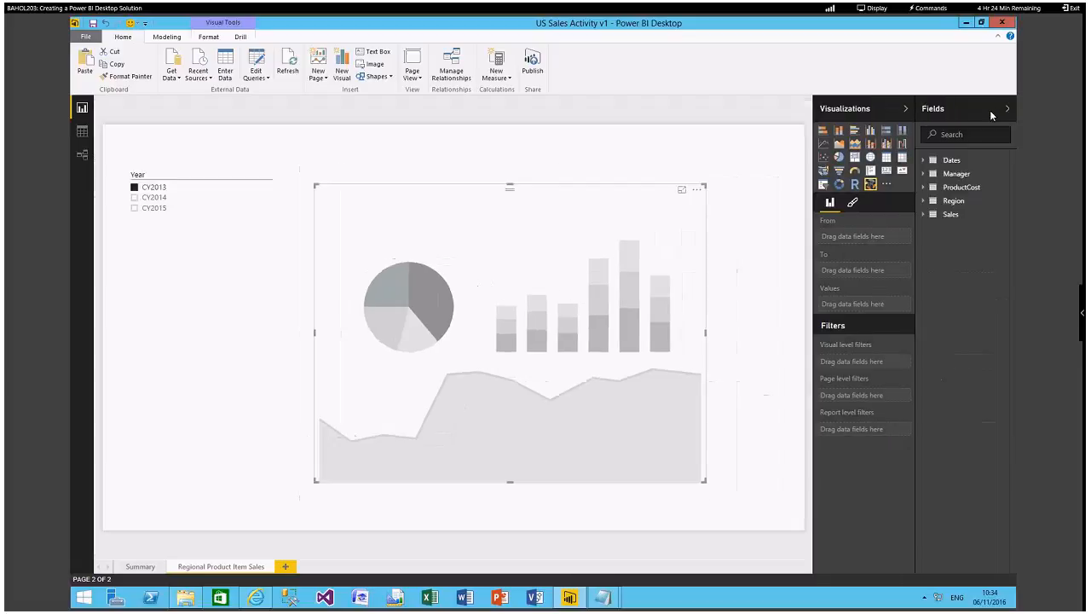
click(922, 214)
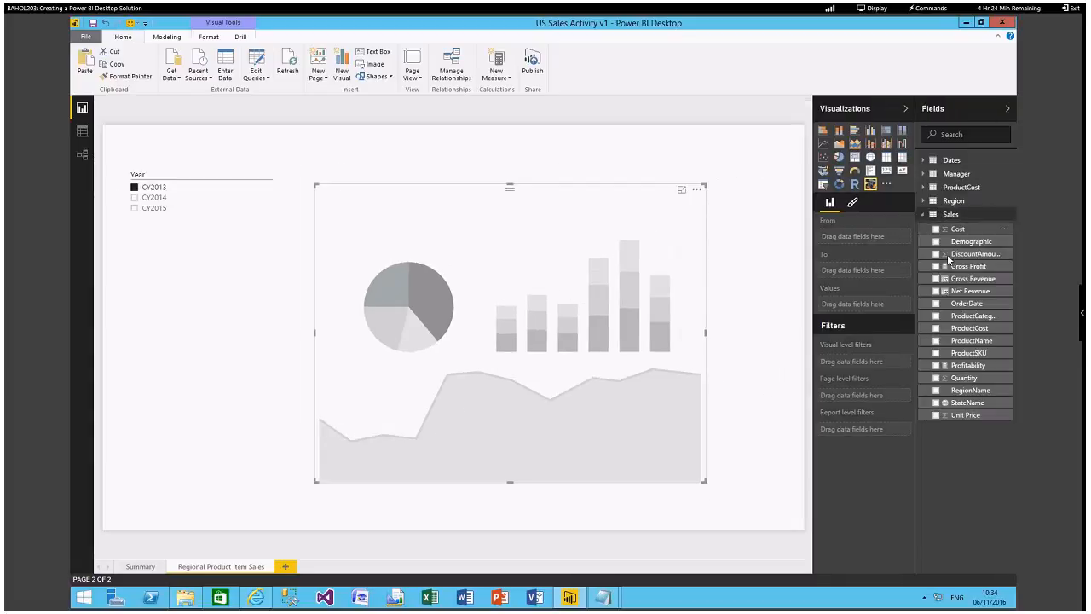
click(936, 316)
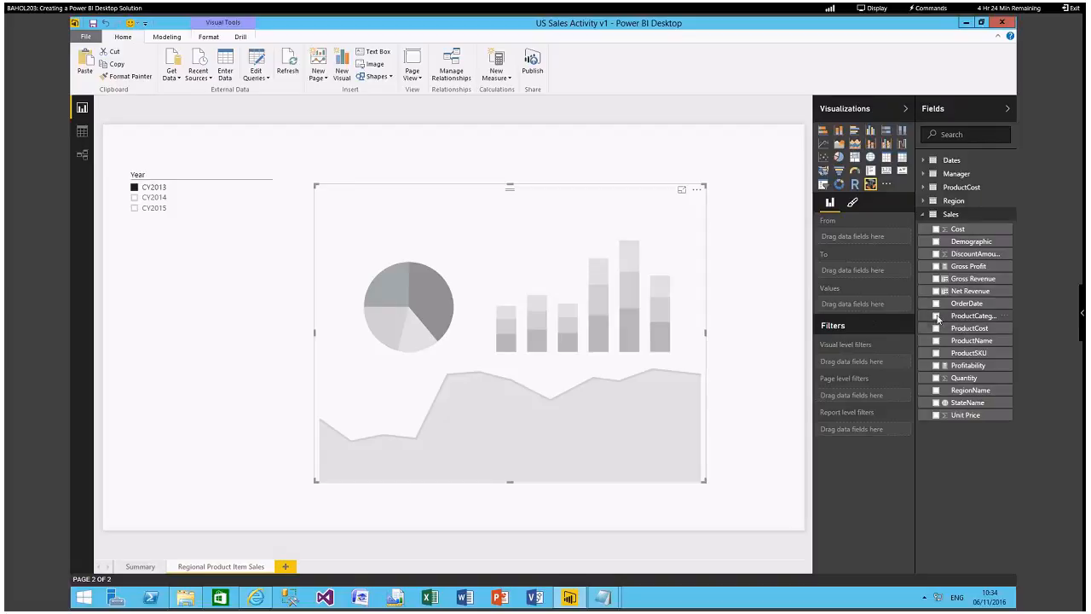
click(936, 391)
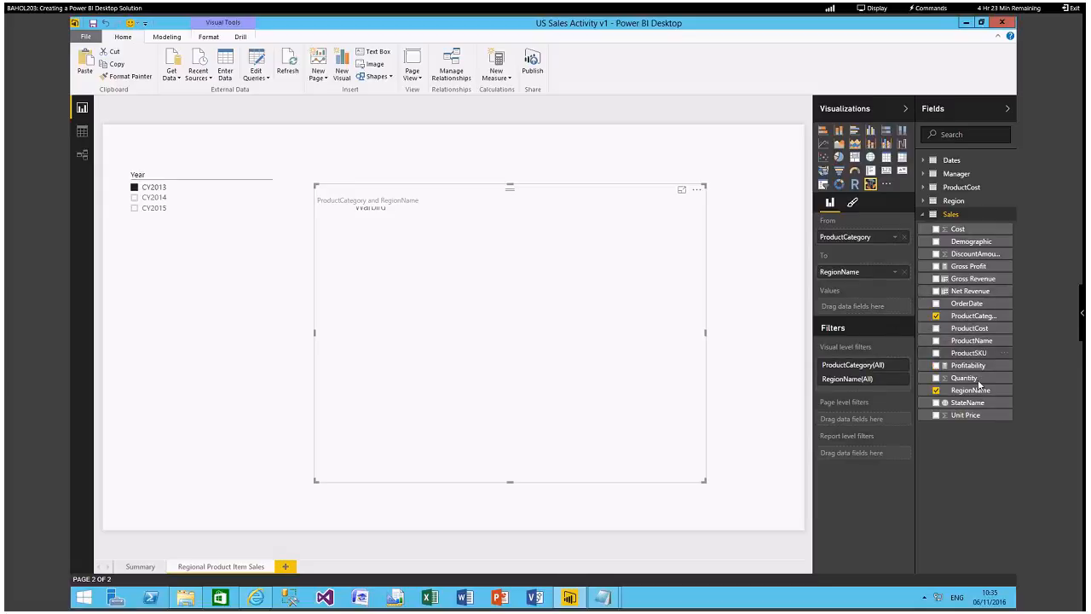
drag(970, 292, 858, 307)
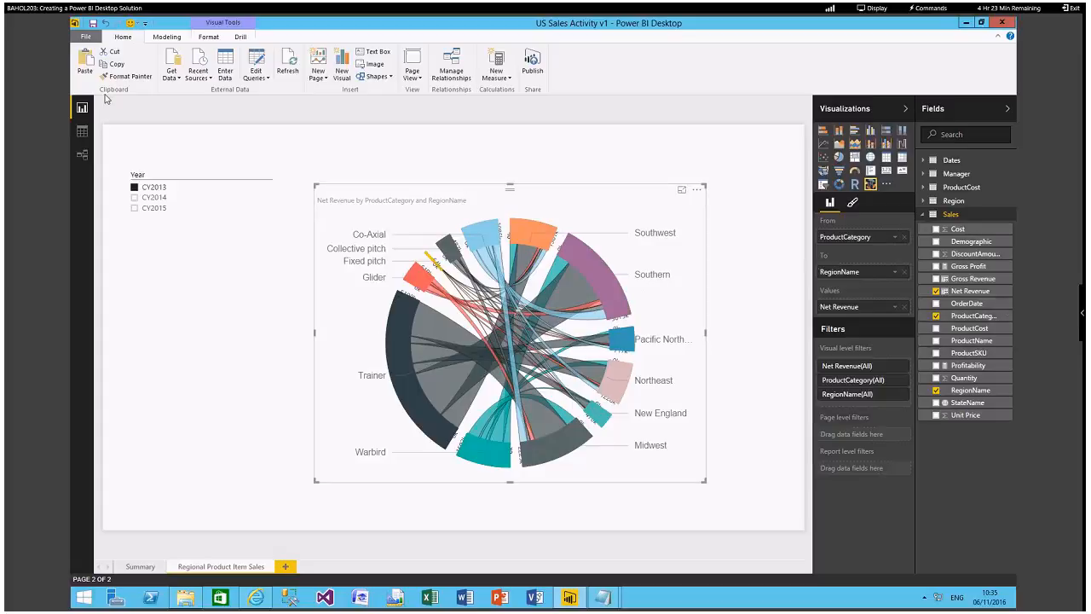
click(91, 25)
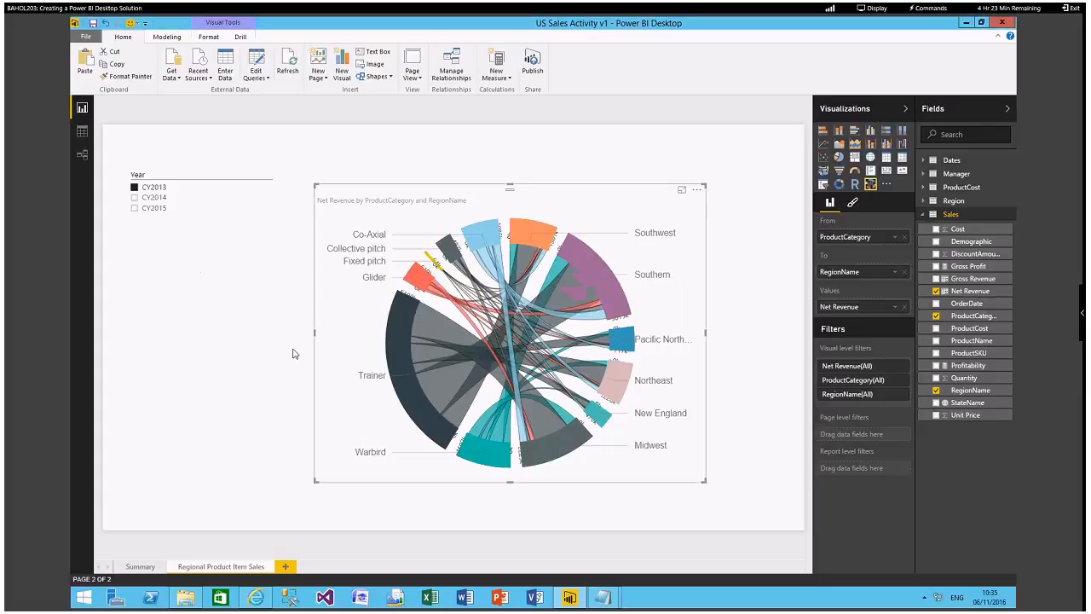
Switch the Year slicer through CY2014 and CY2015 and back to CY2013 to compare the Chord visual's results.
click(134, 197)
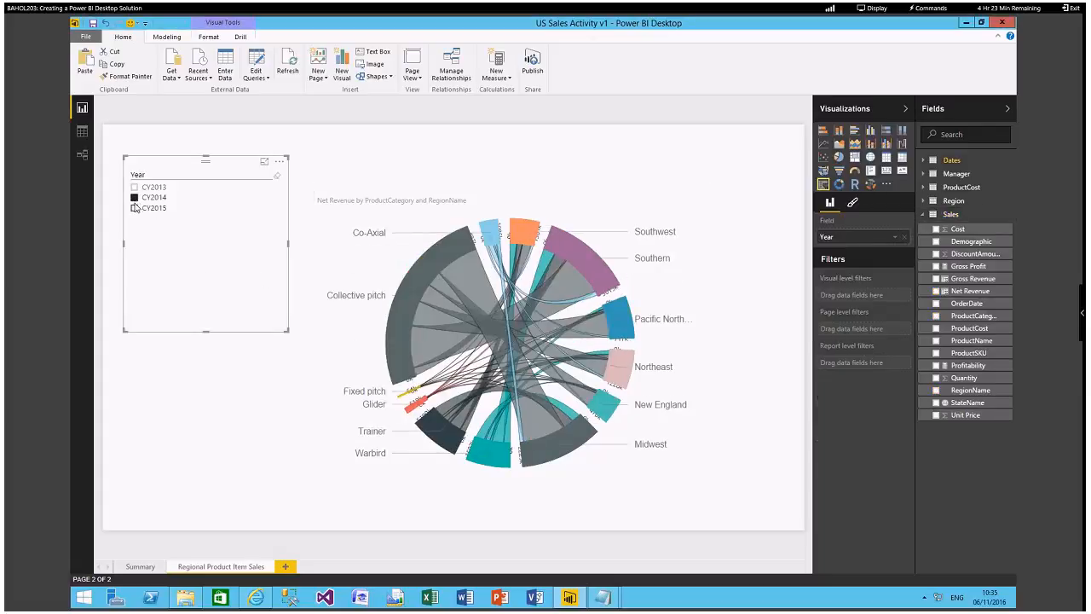
click(134, 209)
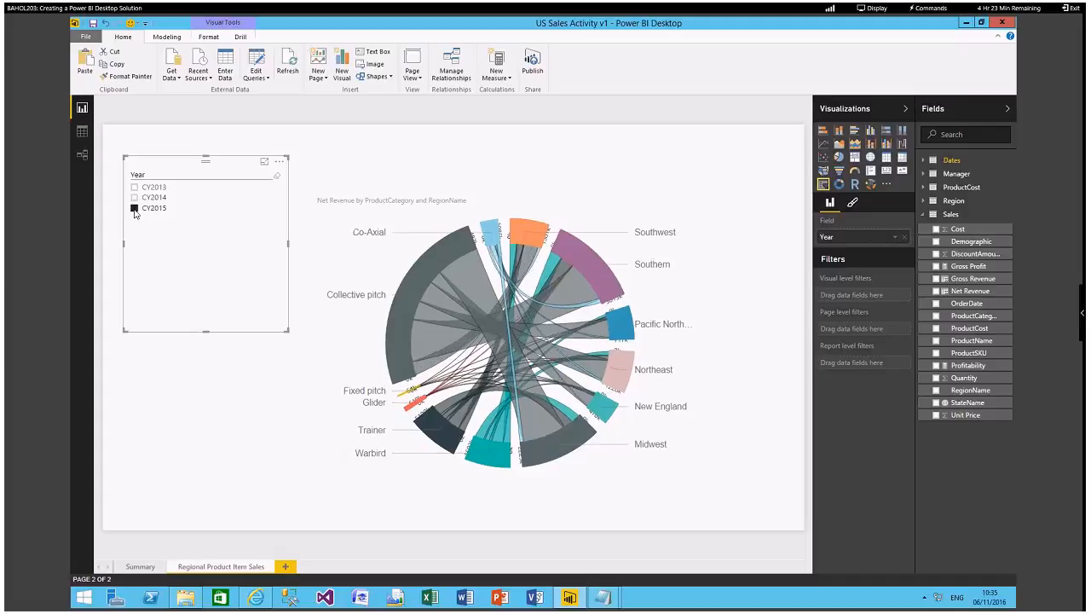
click(134, 187)
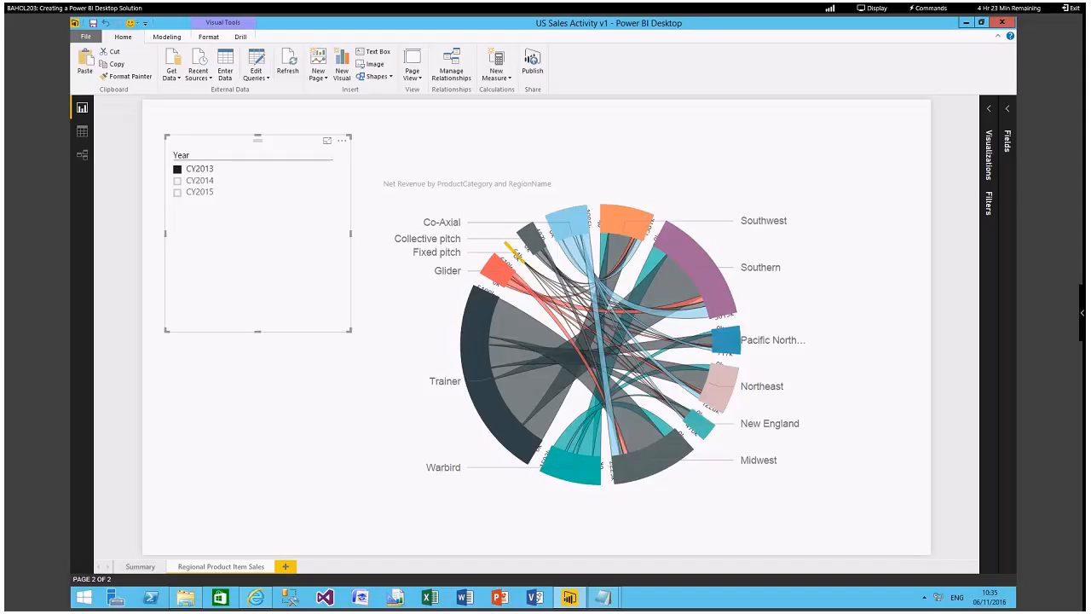
click(988, 201)
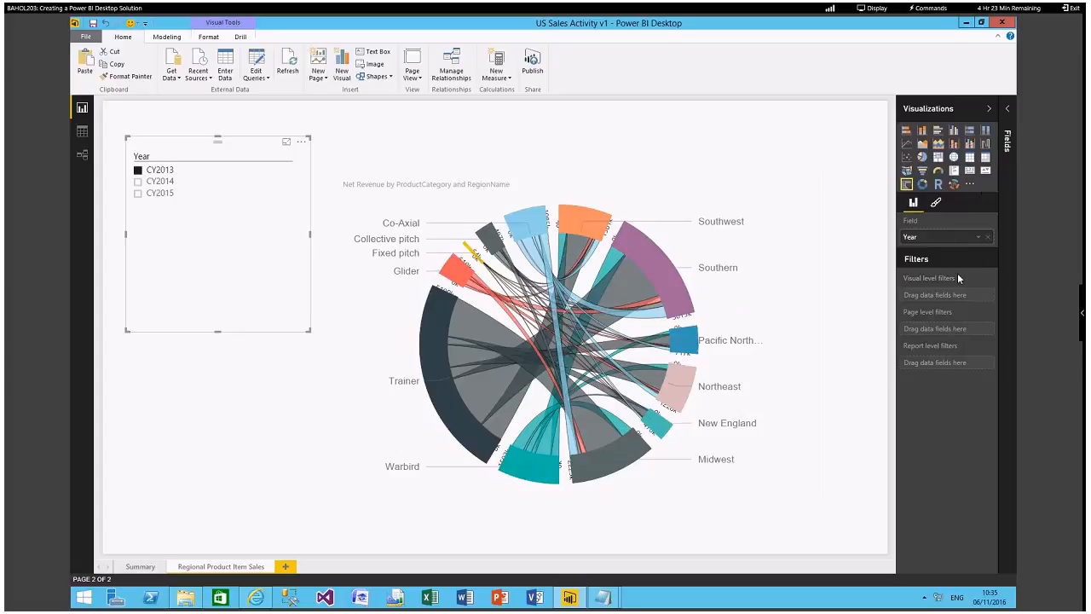
click(989, 109)
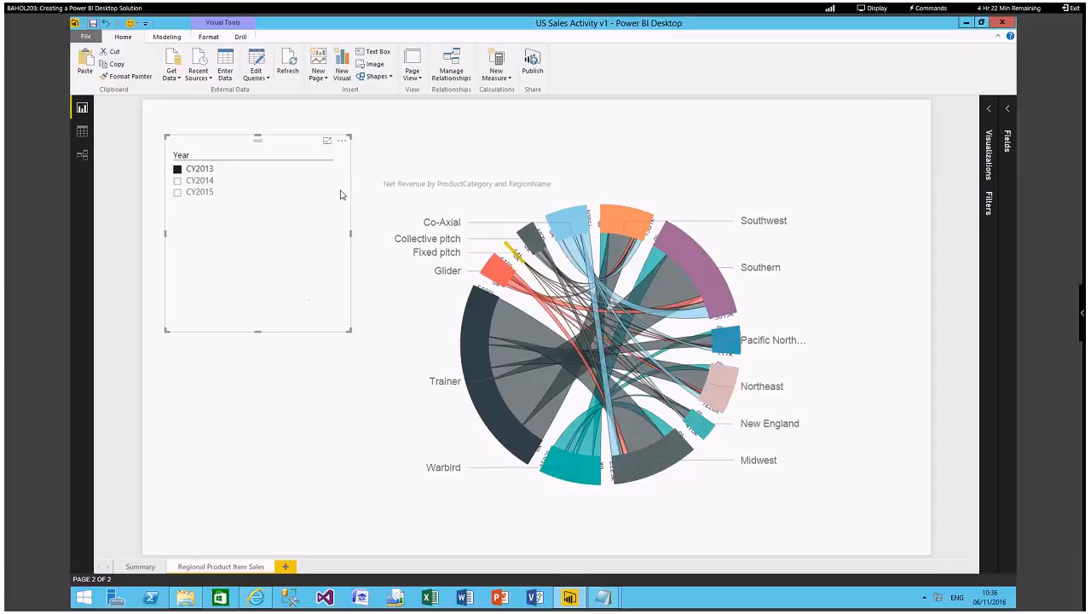
Return to the Summary page, start publishing the report and open the sign-in window for the Power BI service.
click(139, 567)
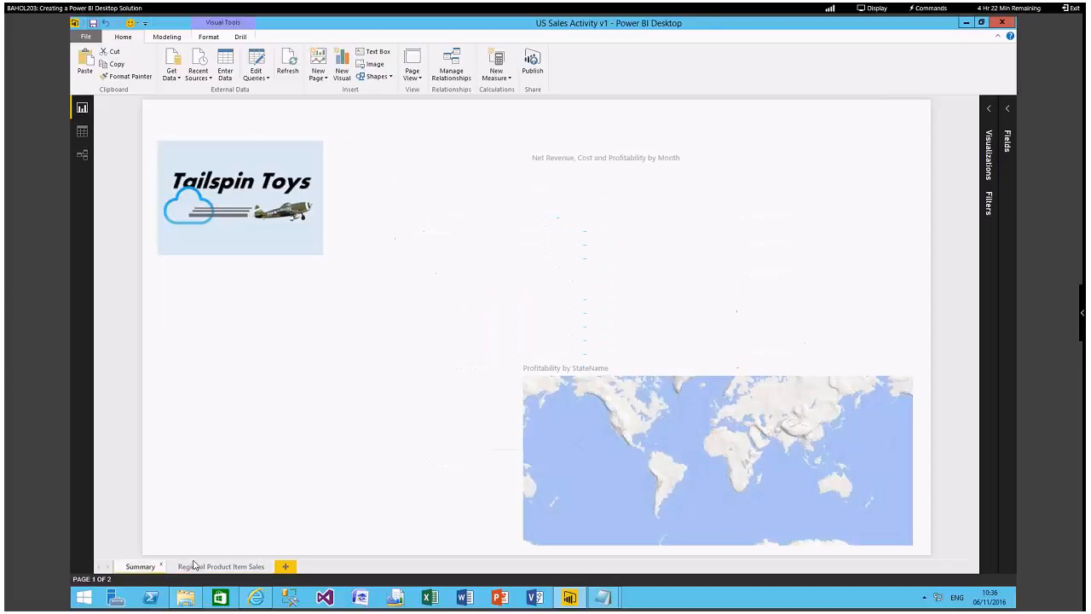
click(535, 75)
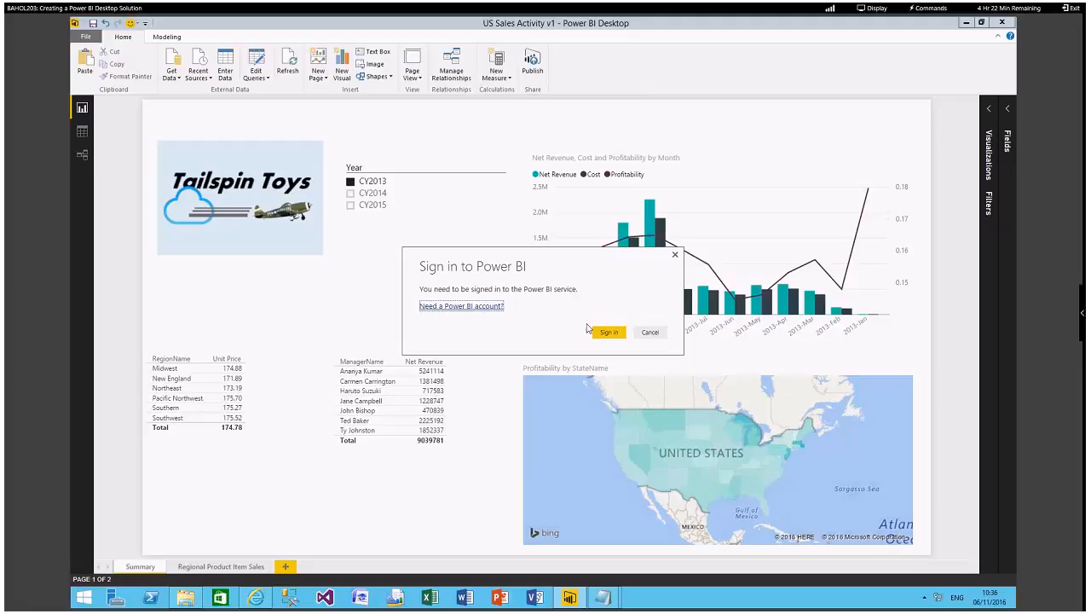
click(608, 332)
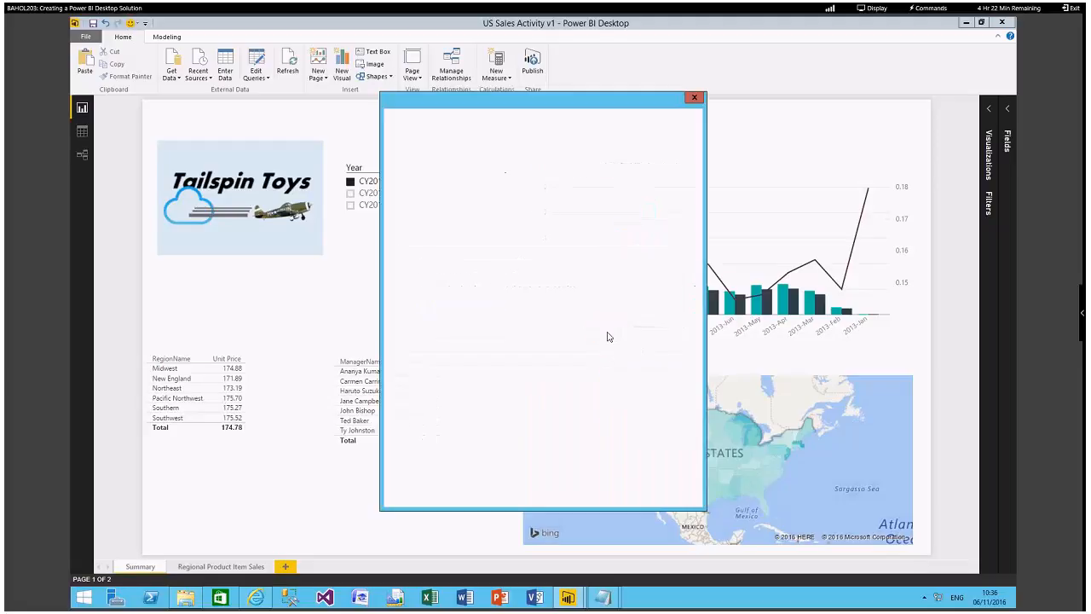